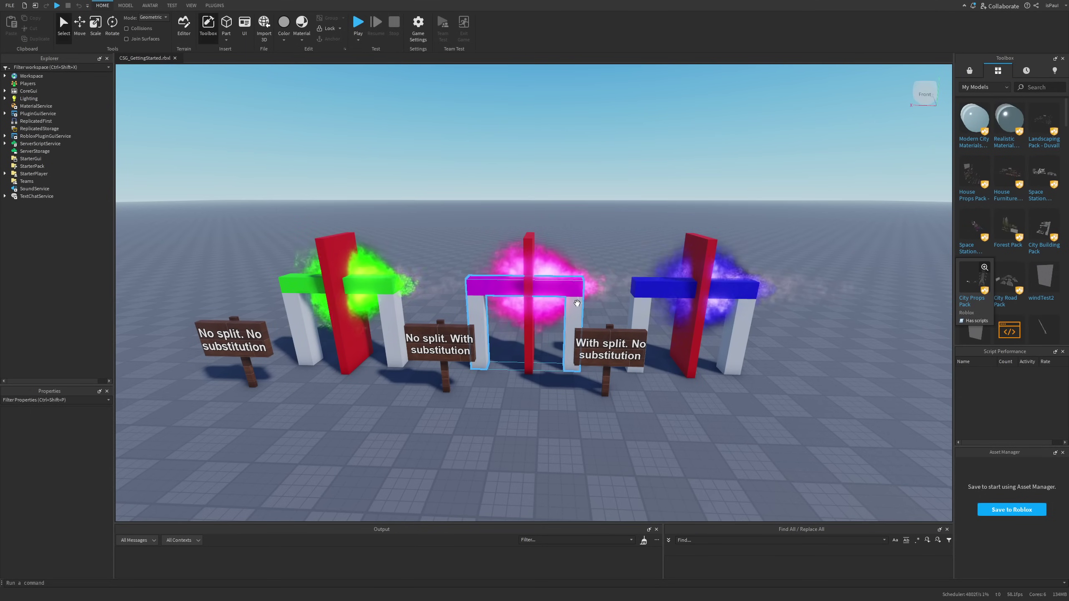
Insert a block part on the baseplate in front of the arches and scale a second block so that it overlaps the first.
{"action": "right_click_drag", "start_coordinate": [610, 277], "coordinate": [475, 388]}
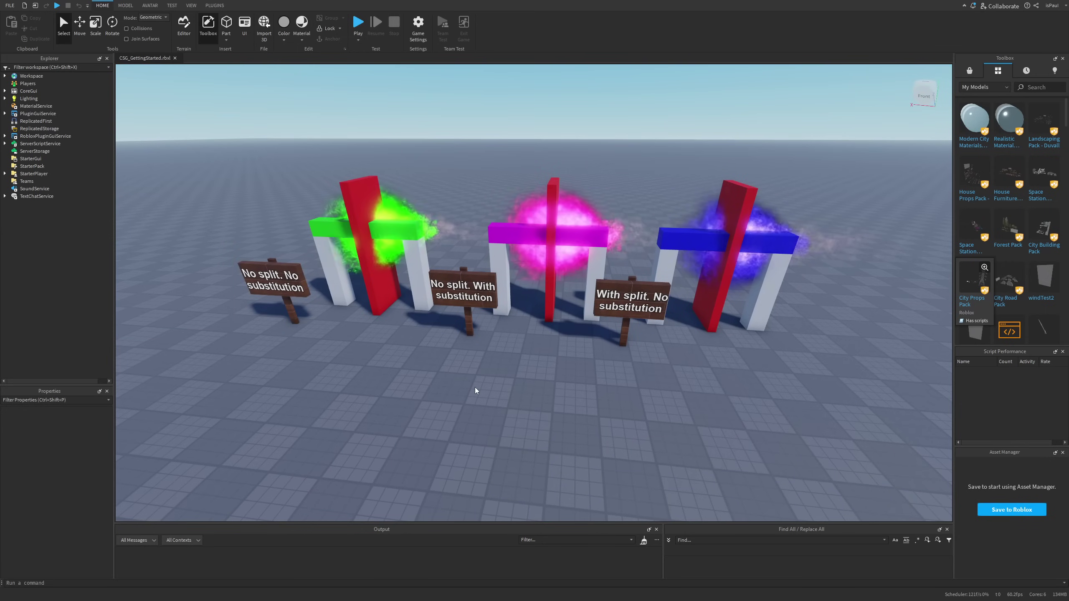
{"action": "right_click", "coordinate": [474, 388]}
{"action": "left_click", "coordinate": [500, 361]}
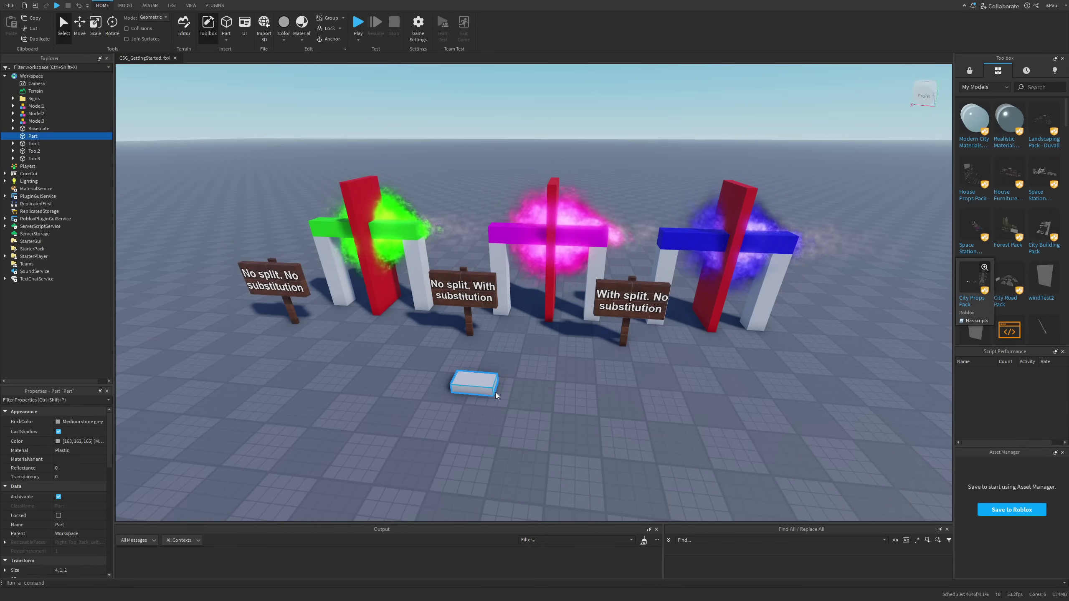
{"action": "key", "text": "ctrl+3"}
{"action": "left_click_drag", "start_coordinate": [453, 405], "coordinate": [448, 413]}
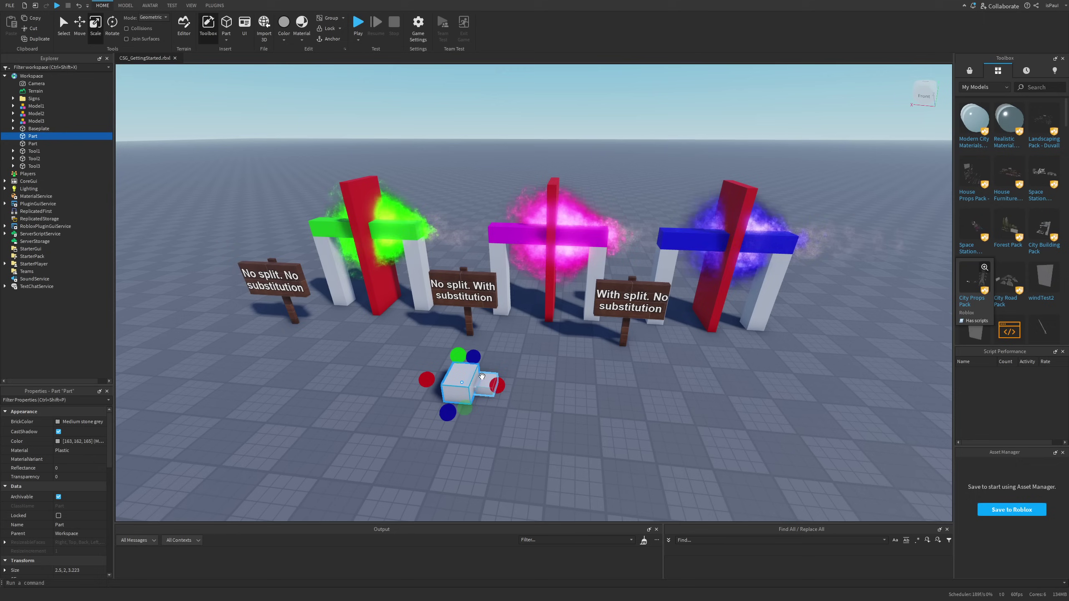
{"action": "left_click_drag", "start_coordinate": [468, 356], "coordinate": [479, 349]}
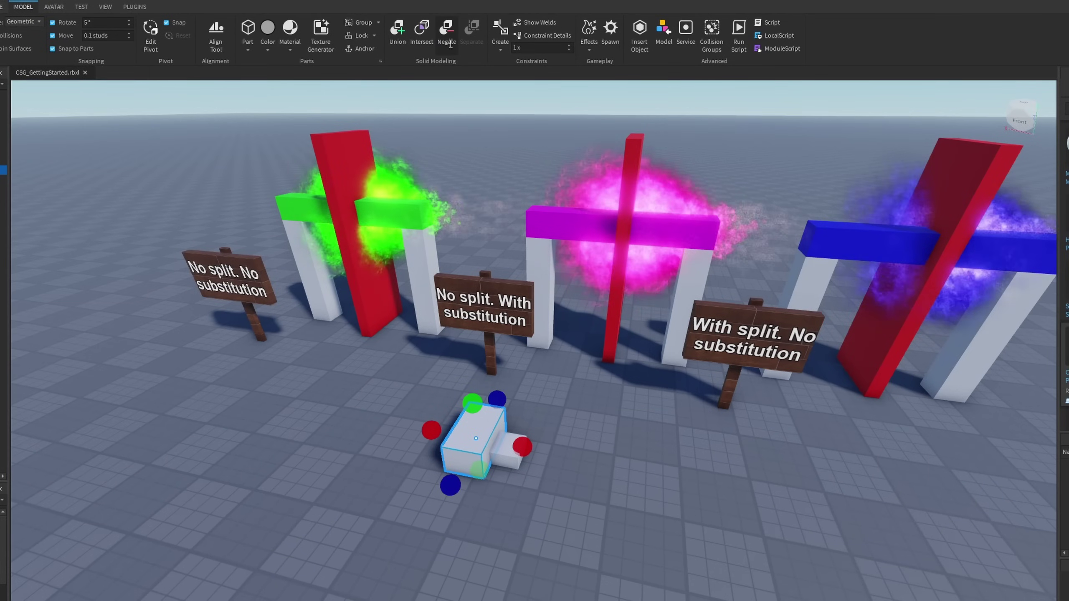
Negate the larger overlapping block, and combine the two blocks with the Intersect operation instead.
{"action": "left_click", "coordinate": [464, 24]}
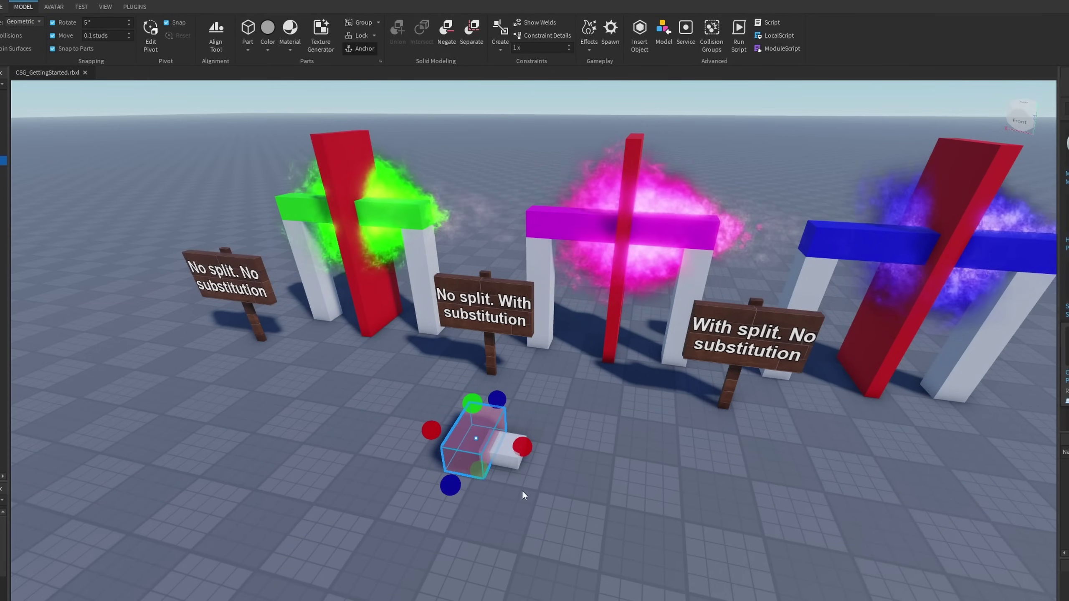
{"action": "left_click", "coordinate": [423, 30]}
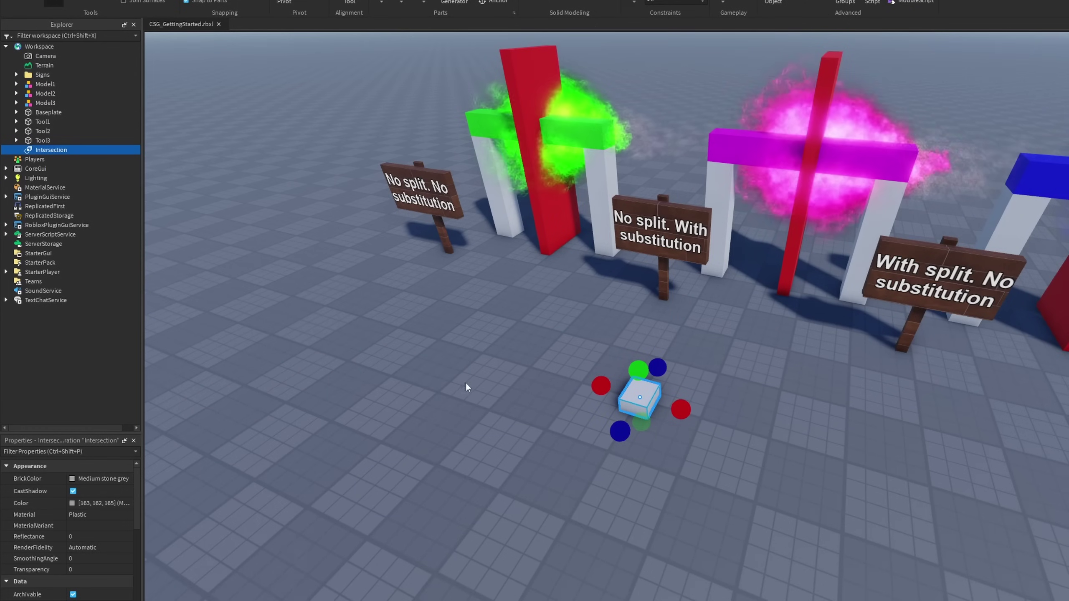
{"action": "left_click_drag", "start_coordinate": [136, 523], "coordinate": [136, 541]}
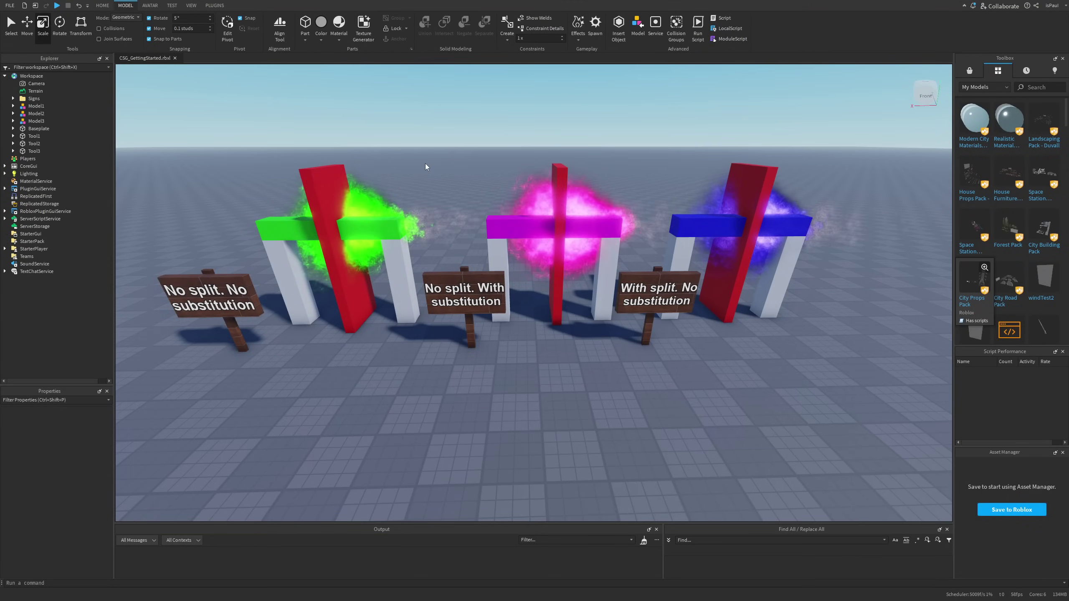
Open the Beta Features settings and return to the three arches in the scene.
{"action": "left_click", "coordinate": [10, 5]}
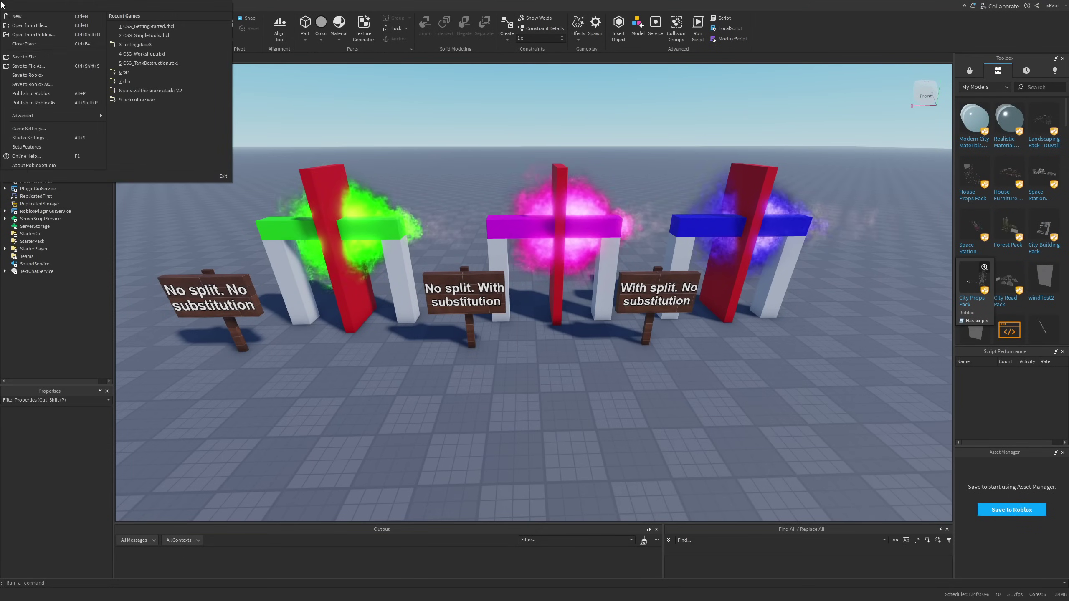
{"action": "left_click", "coordinate": [42, 147]}
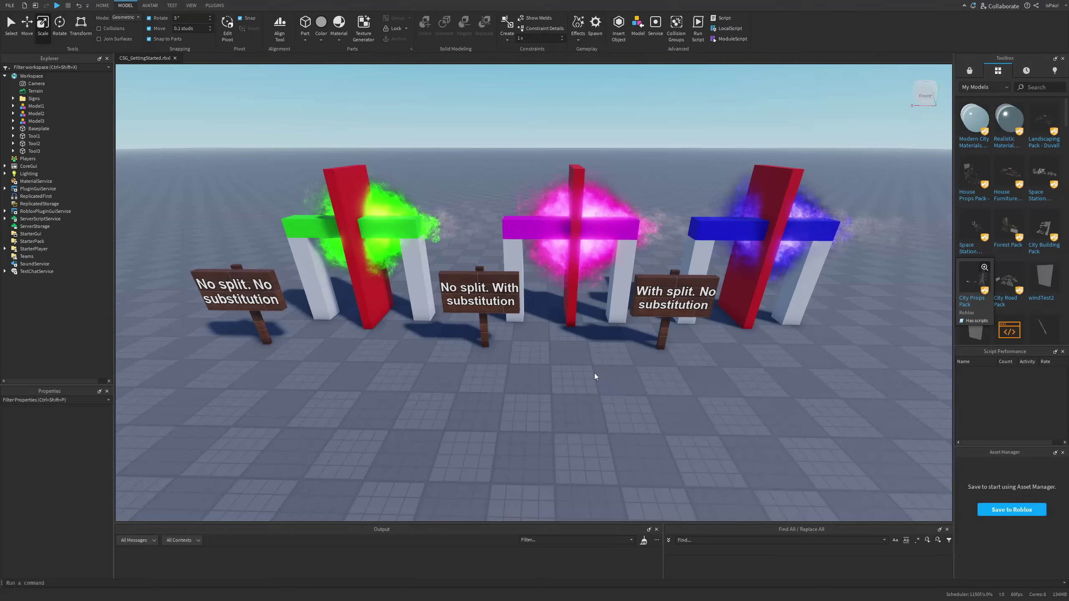
{"action": "left_click", "coordinate": [453, 312]}
{"action": "left_click", "coordinate": [445, 258]}
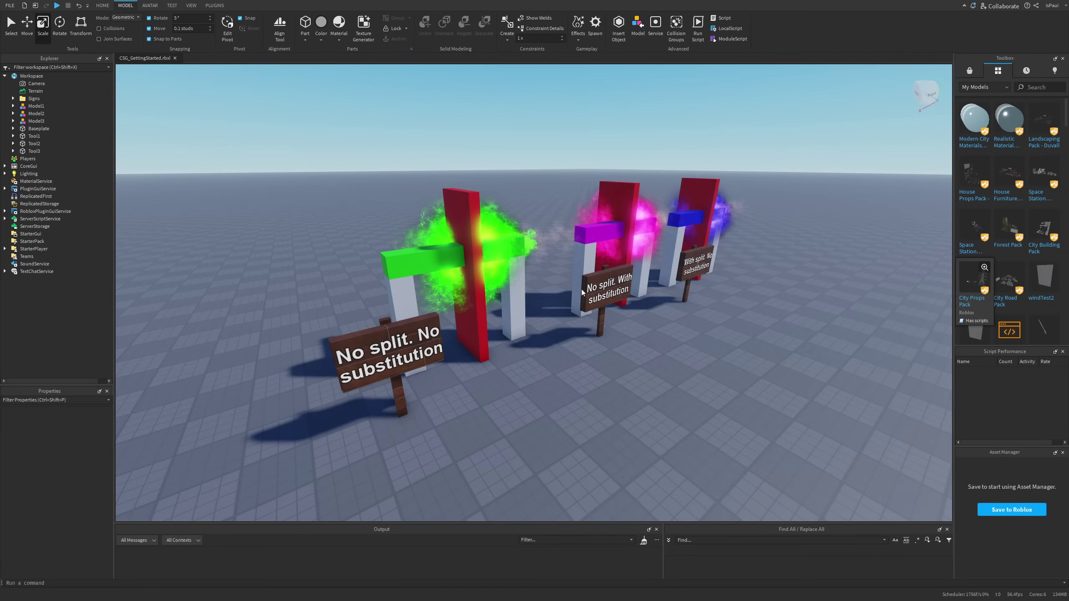
{"action": "right_click_drag", "start_coordinate": [507, 264], "coordinate": [514, 253]}
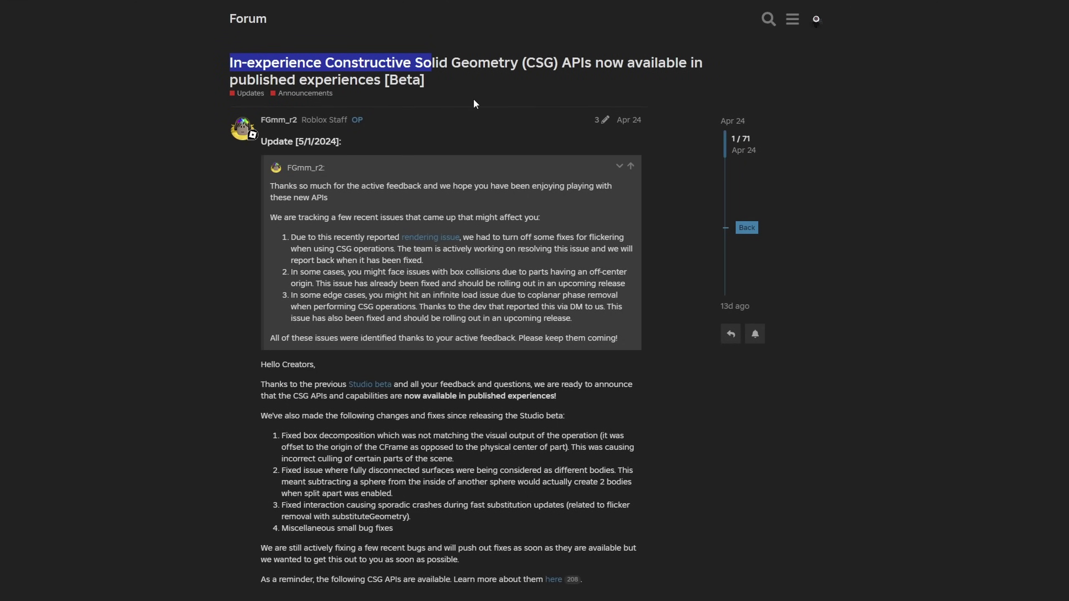
Switch to the forum announcement on in-experience CSG APIs and read through its fixes, available APIs and performance improvements.
{"action": "left_click", "coordinate": [474, 99]}
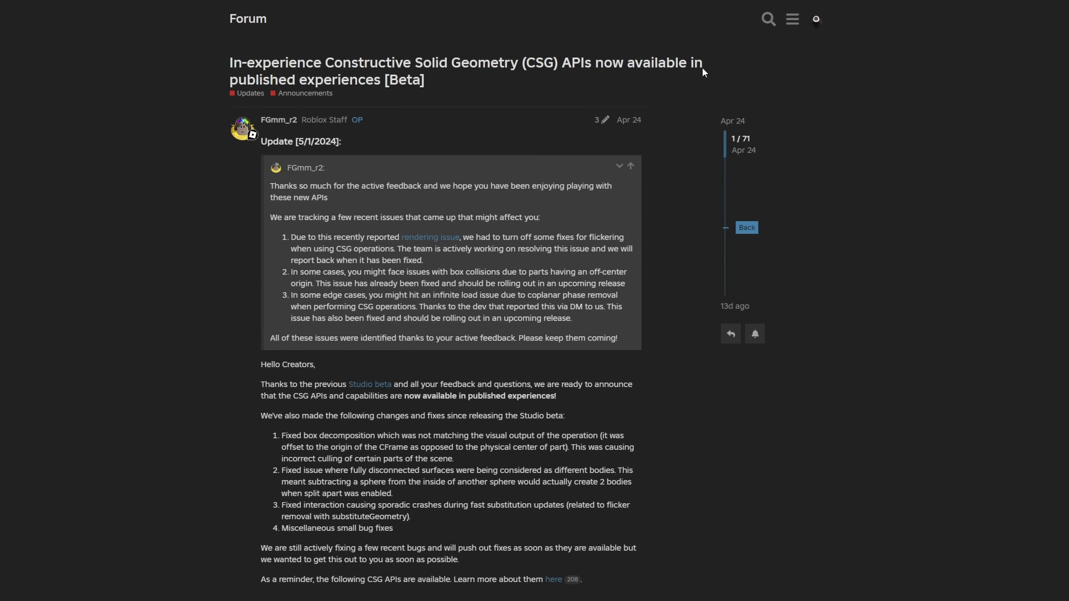
{"action": "scroll", "coordinate": [183, 187], "scroll_direction": "down", "scroll_amount": 10}
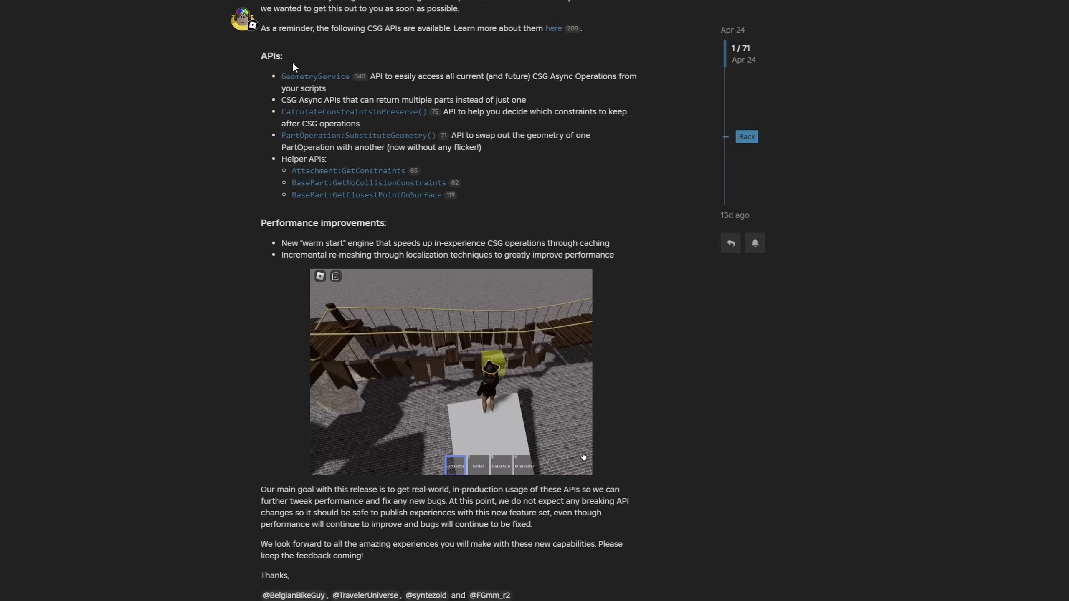
{"action": "scroll", "coordinate": [247, 94], "scroll_direction": "down", "scroll_amount": 3}
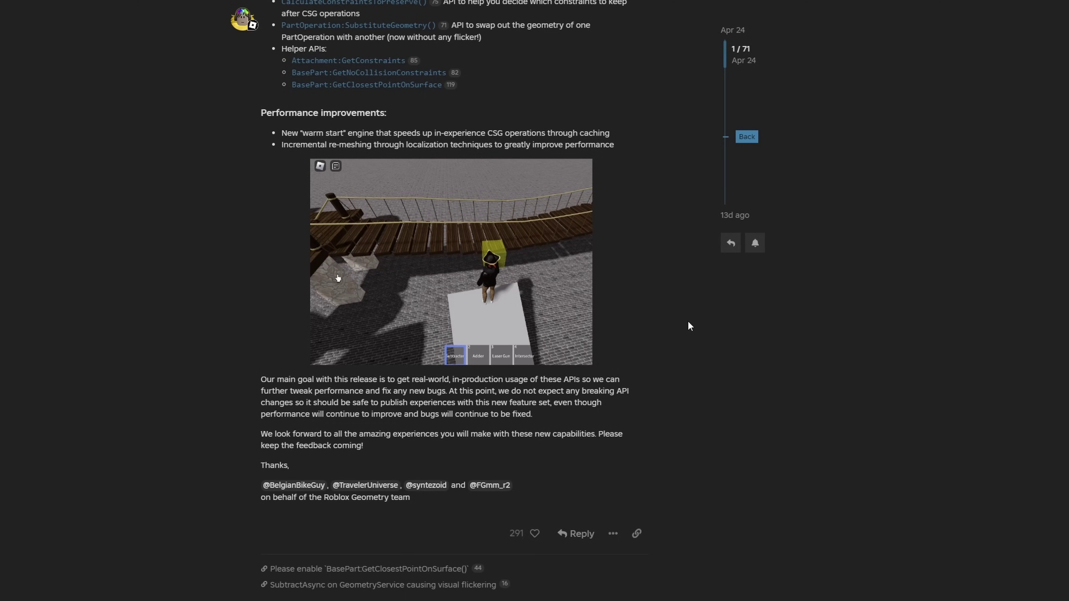
{"action": "scroll", "coordinate": [477, 424], "scroll_direction": "up", "scroll_amount": 8}
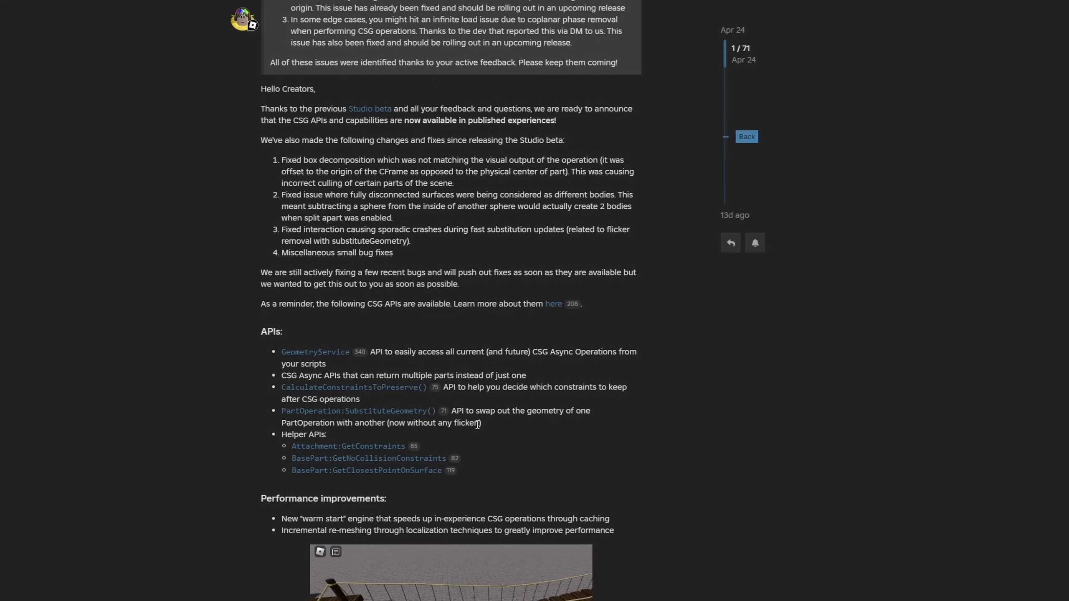
{"action": "scroll", "coordinate": [491, 437], "scroll_direction": "down", "scroll_amount": 3}
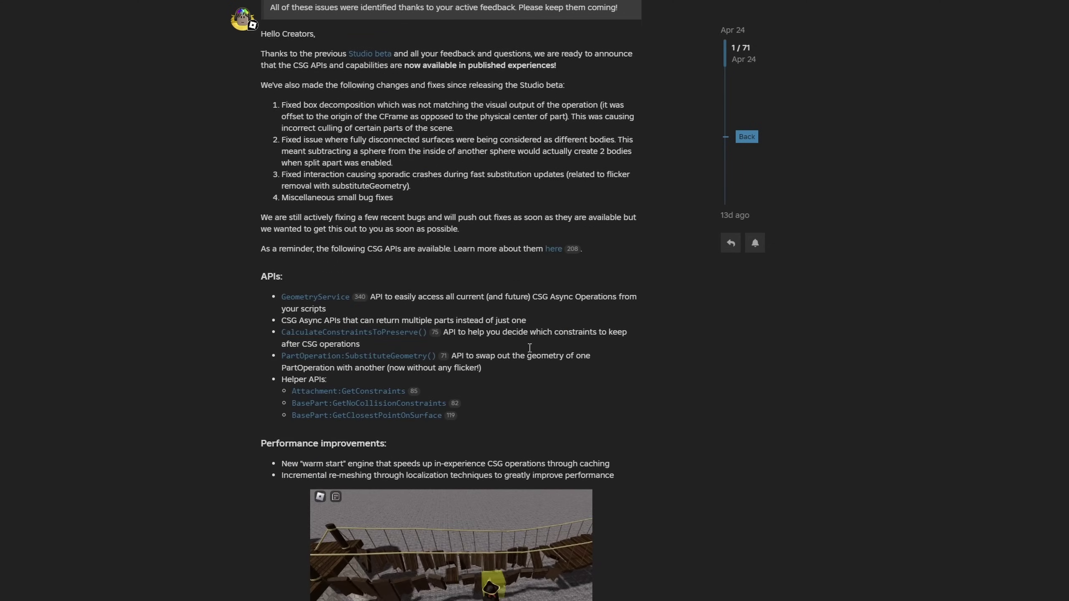
Open the linked post to learn more about the CSG APIs and look through its code snippets down to the example places.
{"action": "left_click", "coordinate": [553, 250]}
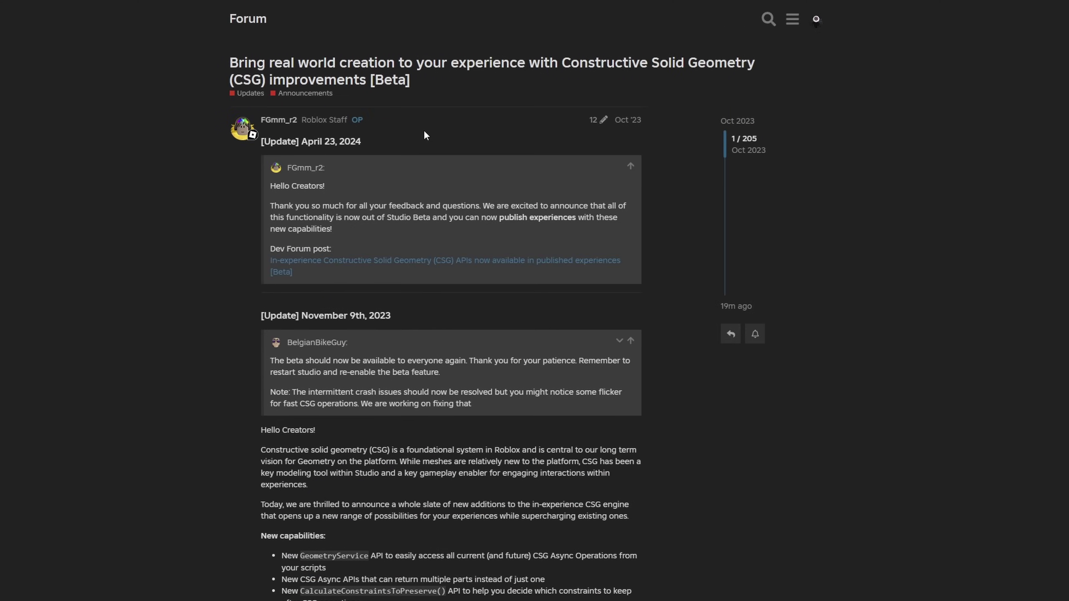
{"action": "scroll", "coordinate": [603, 162], "scroll_direction": "down", "scroll_amount": 20}
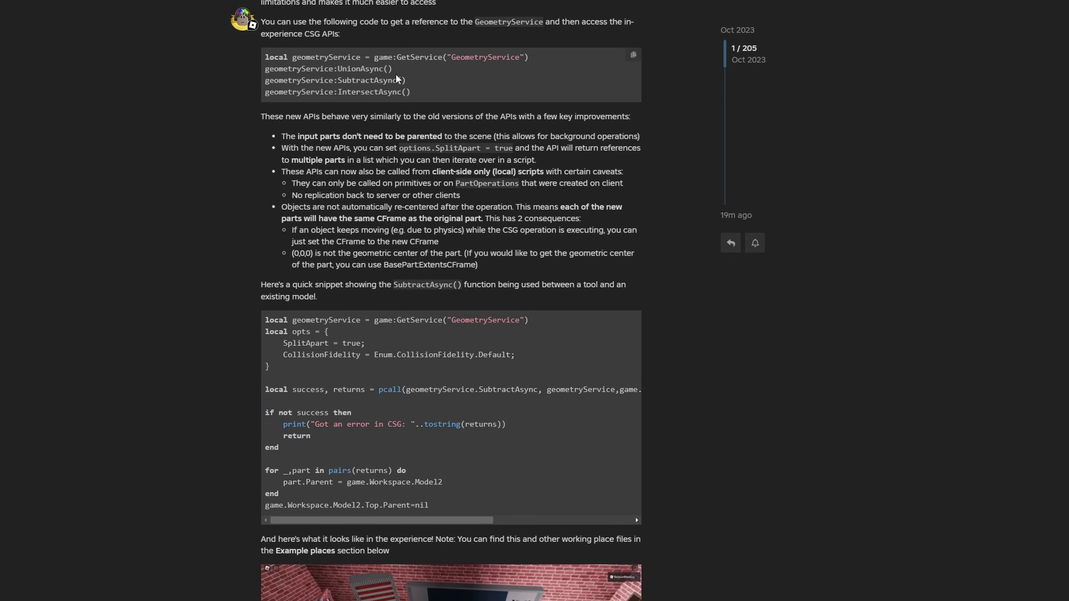
{"action": "scroll", "coordinate": [400, 77], "scroll_direction": "down", "scroll_amount": 1}
{"action": "scroll", "coordinate": [447, 84], "scroll_direction": "up", "scroll_amount": 1}
{"action": "scroll", "coordinate": [478, 410], "scroll_direction": "down", "scroll_amount": 20}
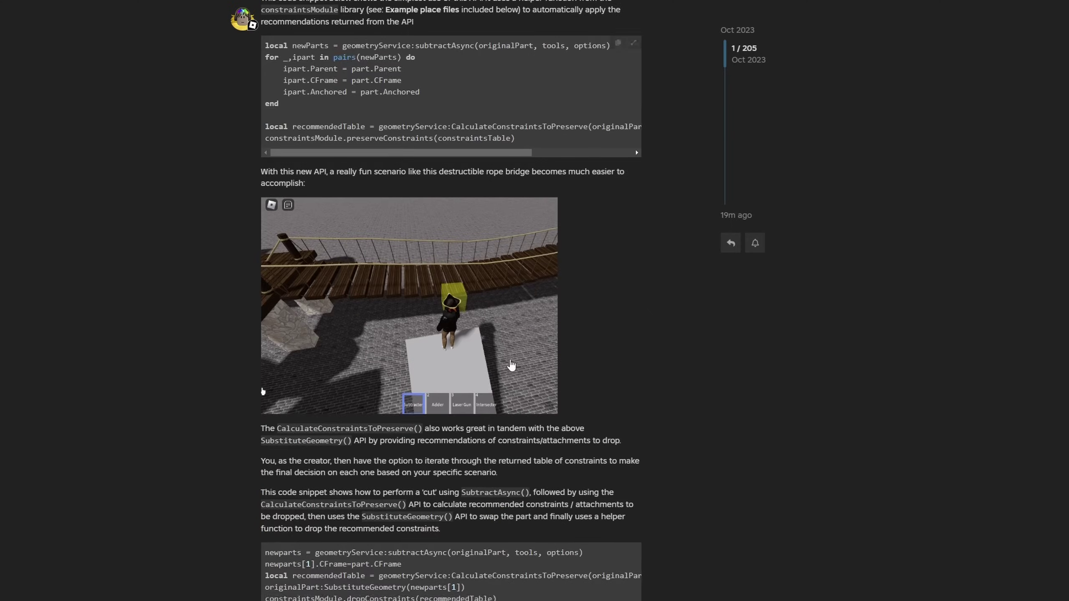
{"action": "scroll", "coordinate": [511, 365], "scroll_direction": "down", "scroll_amount": 20}
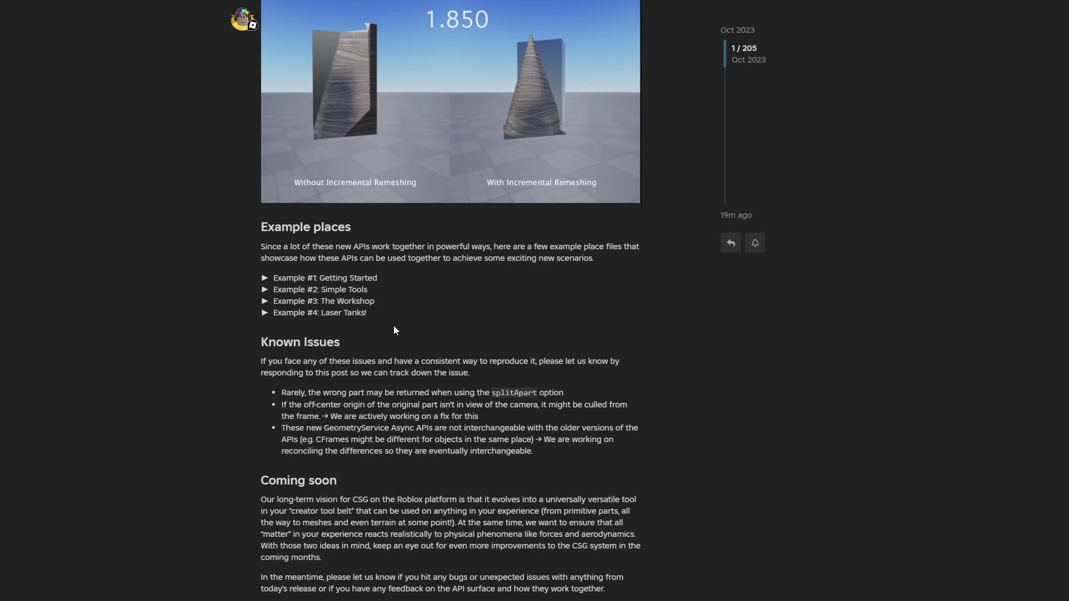
{"action": "scroll", "coordinate": [269, 262], "scroll_direction": "down", "scroll_amount": 1}
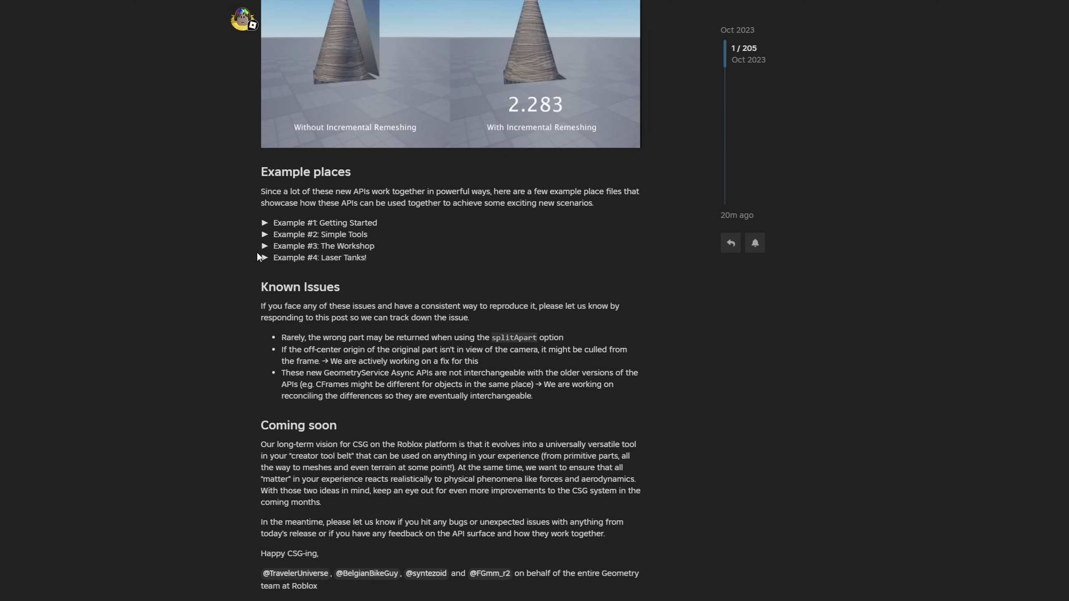
{"action": "left_click", "coordinate": [263, 258]}
{"action": "left_click", "coordinate": [264, 257]}
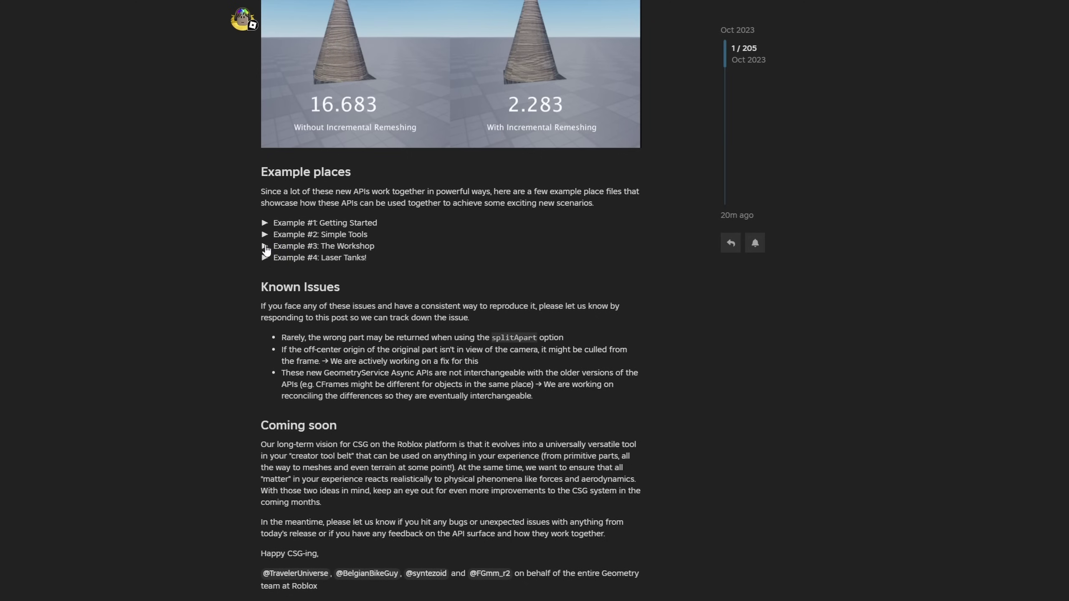
Examine the Incremental re-meshing section and its side-by-side sculpting comparison.
{"action": "scroll", "coordinate": [502, 256], "scroll_direction": "up", "scroll_amount": 5}
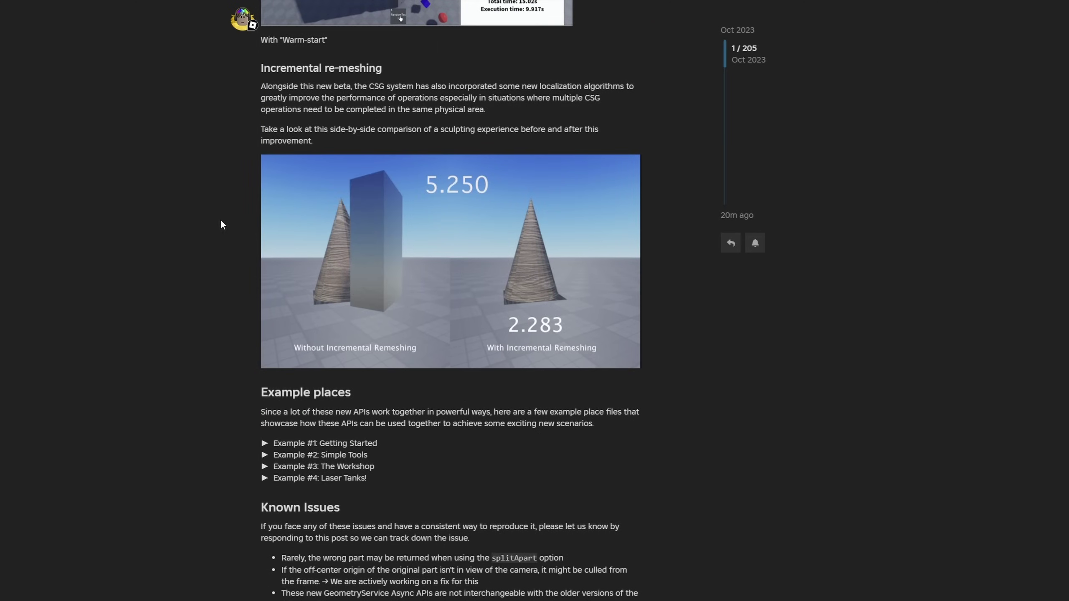
{"action": "scroll", "coordinate": [266, 241], "scroll_direction": "up", "scroll_amount": 1}
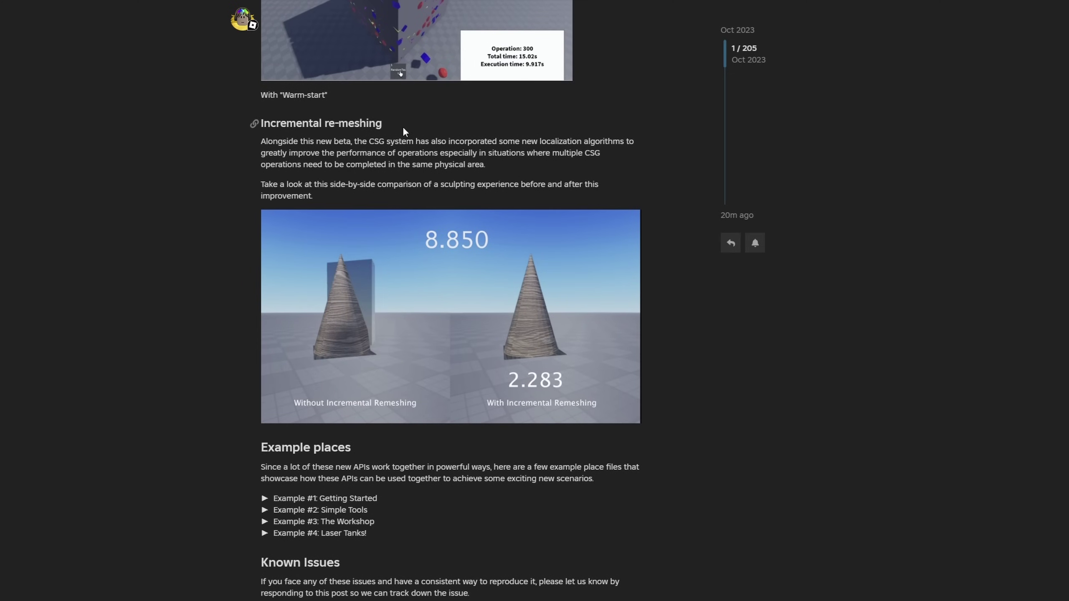
{"action": "left_click_drag", "start_coordinate": [408, 125], "coordinate": [257, 124]}
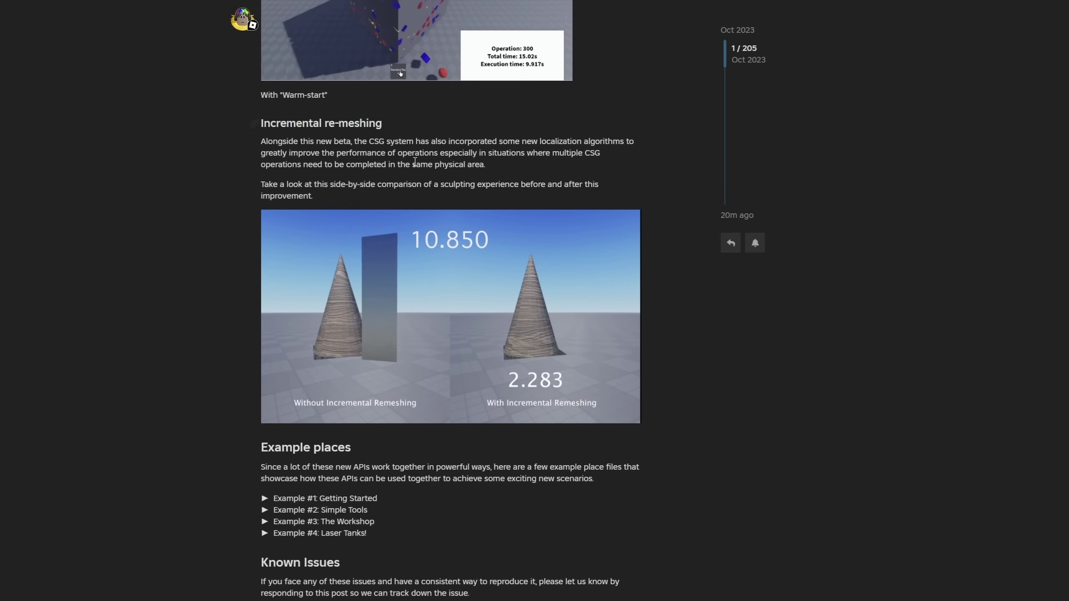
{"action": "scroll", "coordinate": [580, 304], "scroll_direction": "down", "scroll_amount": 1}
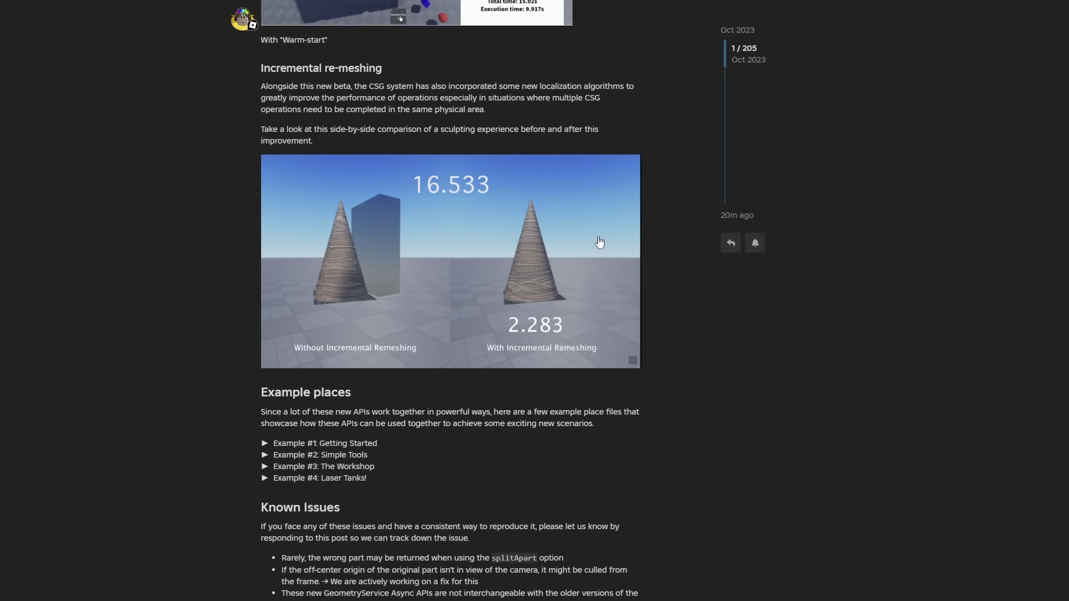
{"action": "scroll", "coordinate": [458, 243], "scroll_direction": "down", "scroll_amount": 1}
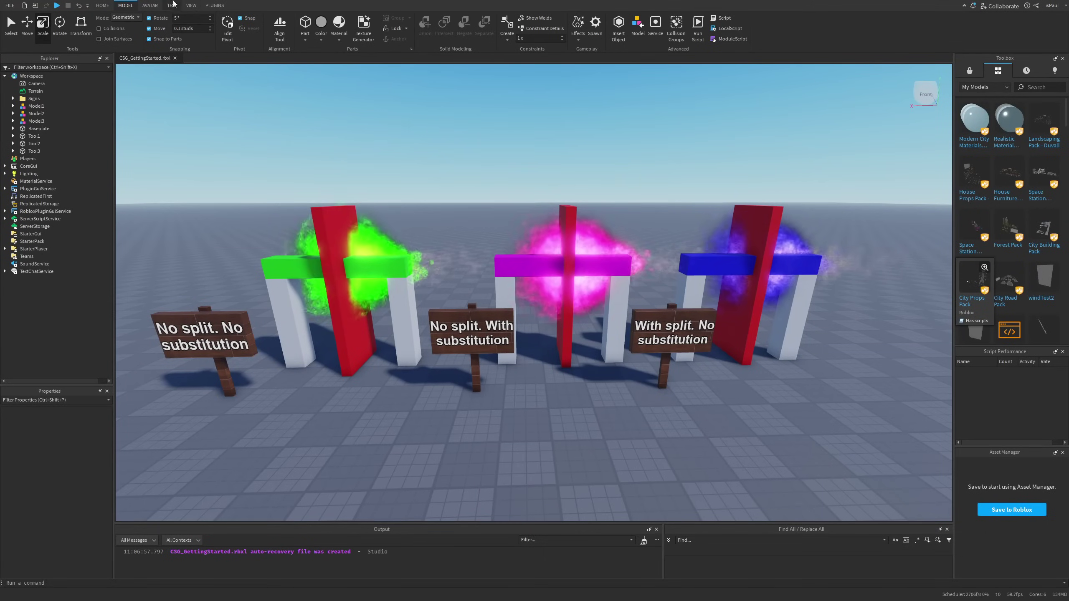
Switch back to Roblox Studio, run the place without a player, and select the green arch's cut beam.
{"action": "left_click", "coordinate": [357, 41]}
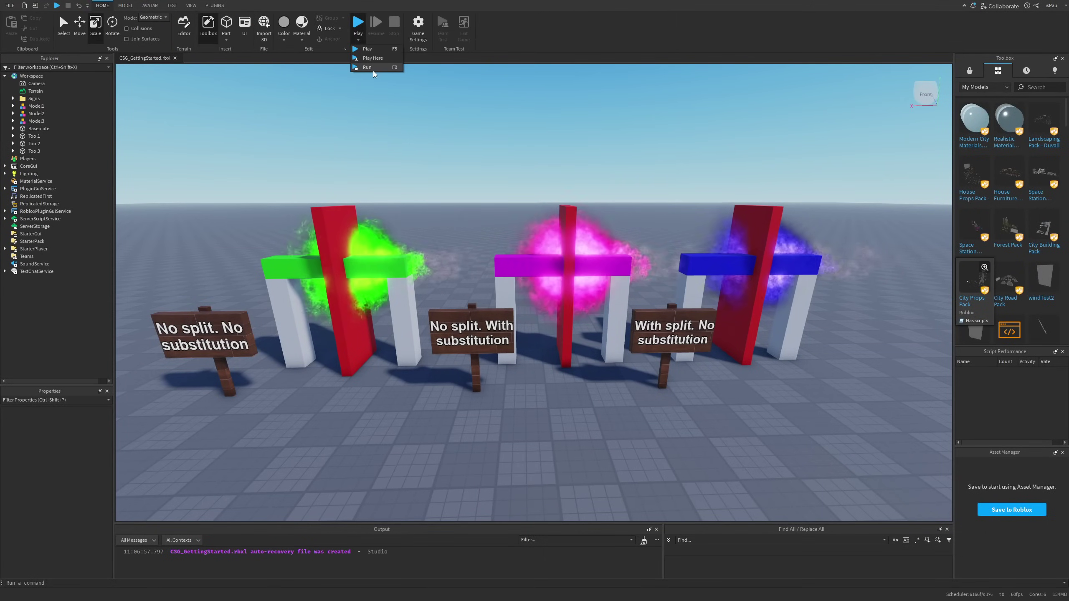
{"action": "left_click", "coordinate": [369, 68]}
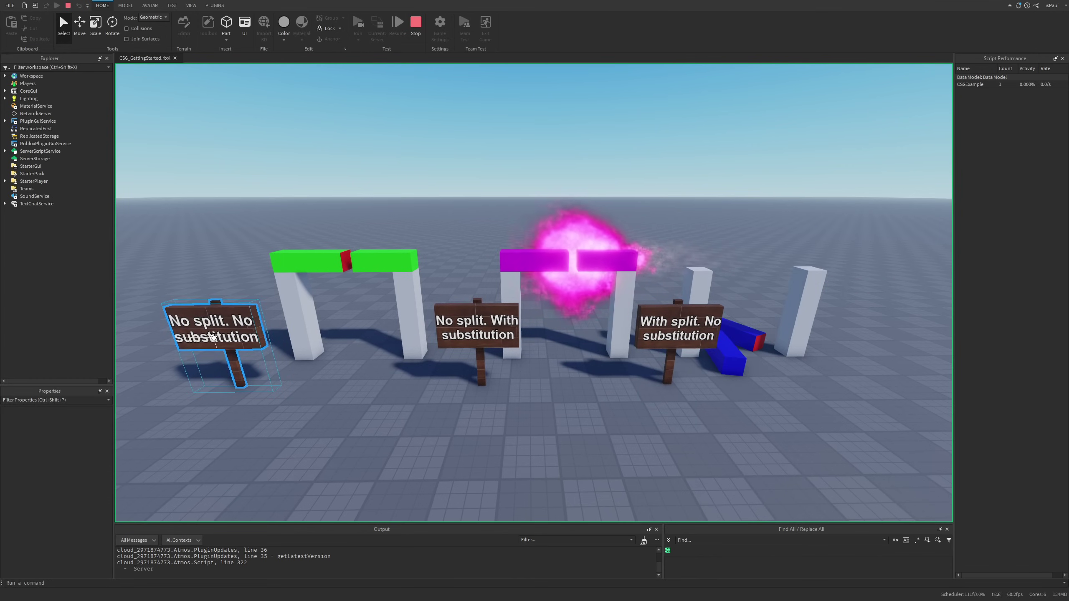
{"action": "left_click", "coordinate": [359, 254]}
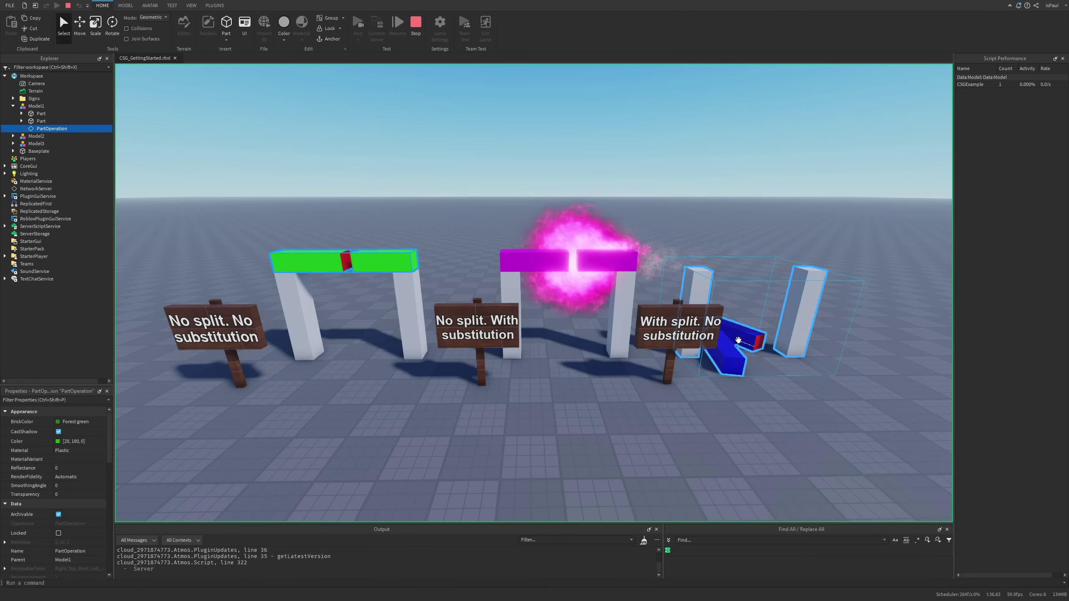
Expand the magenta arch's Top union in Model3 and inspect the Fire object inside it.
{"action": "right_click_drag", "start_coordinate": [563, 391], "coordinate": [428, 345]}
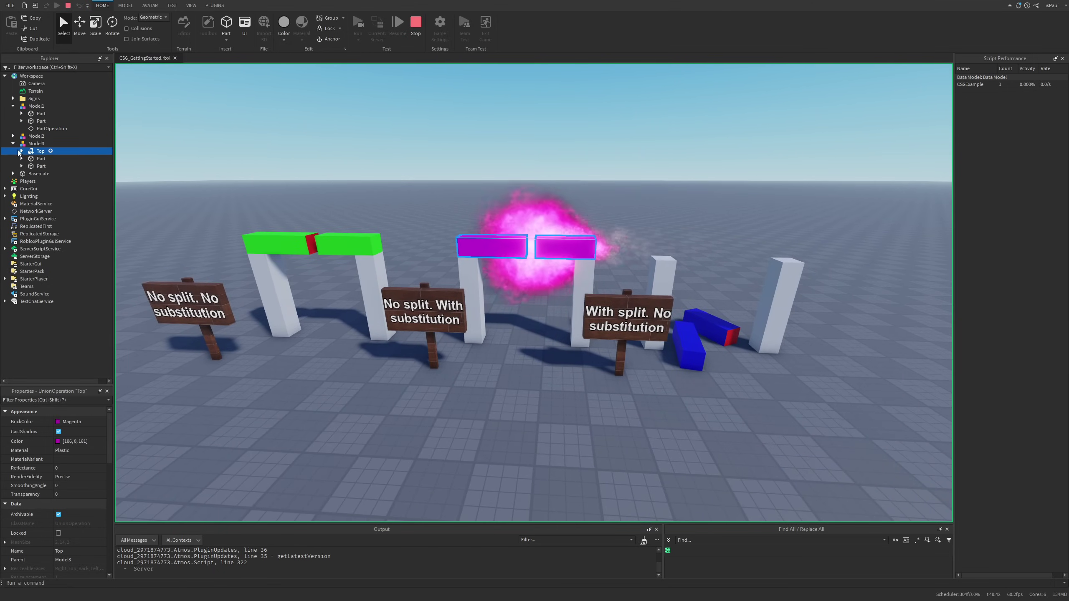
{"action": "left_click", "coordinate": [20, 151]}
{"action": "left_click", "coordinate": [47, 158]}
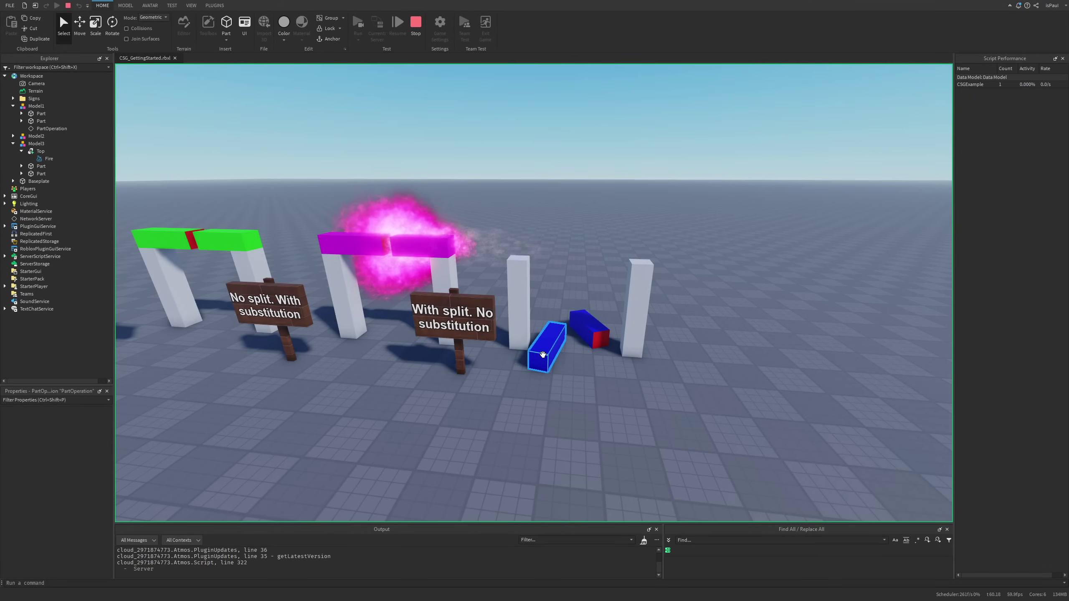
Inspect the two fallen blue PartOperation pieces in Model2 and stop the simulation.
{"action": "left_click", "coordinate": [547, 347]}
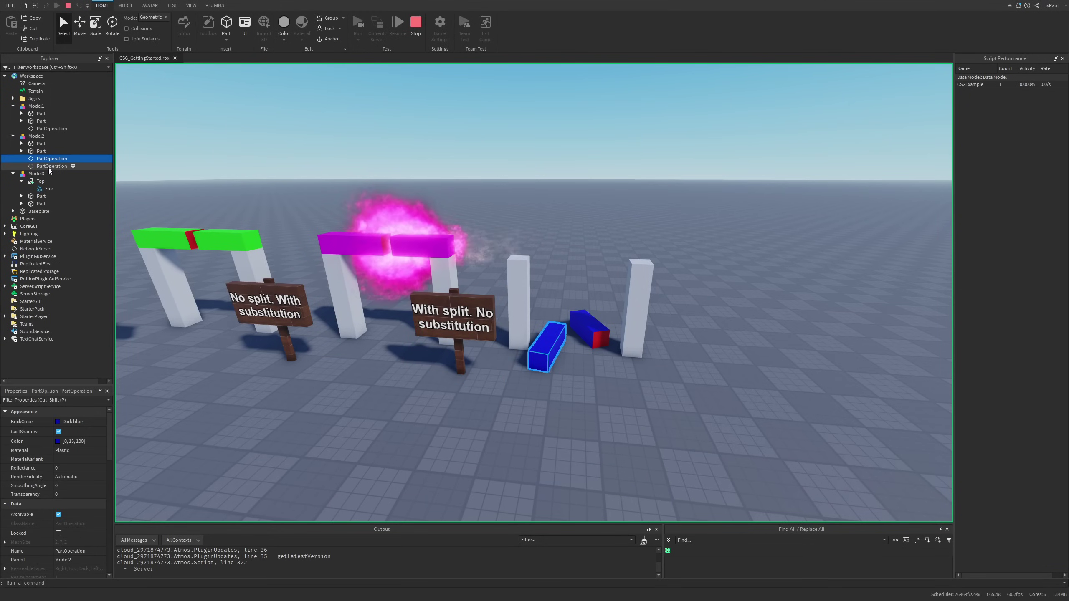
{"action": "left_click", "coordinate": [50, 166]}
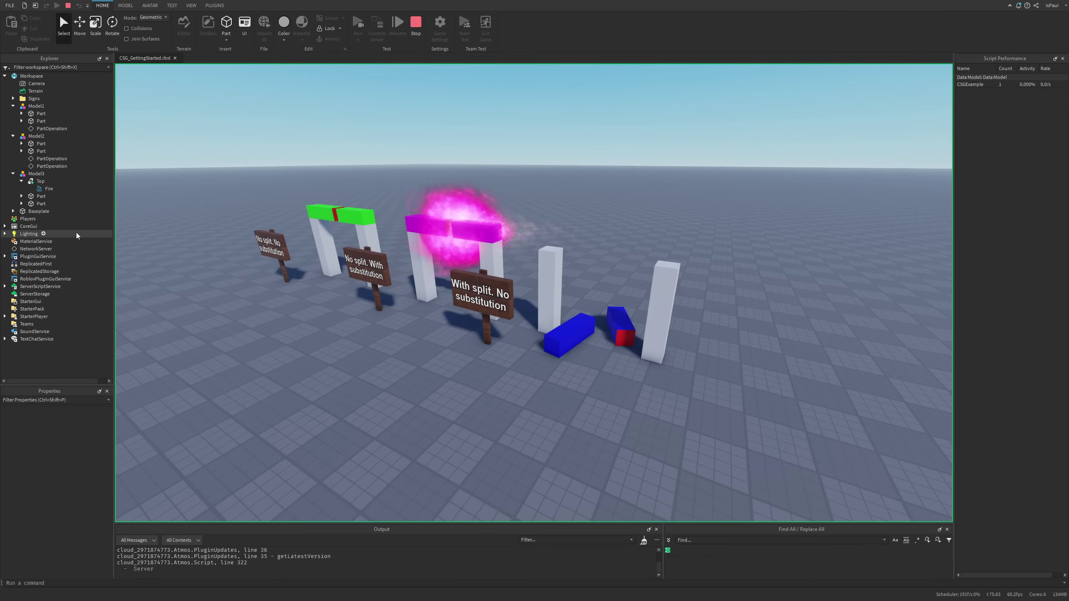
{"action": "left_click", "coordinate": [416, 23]}
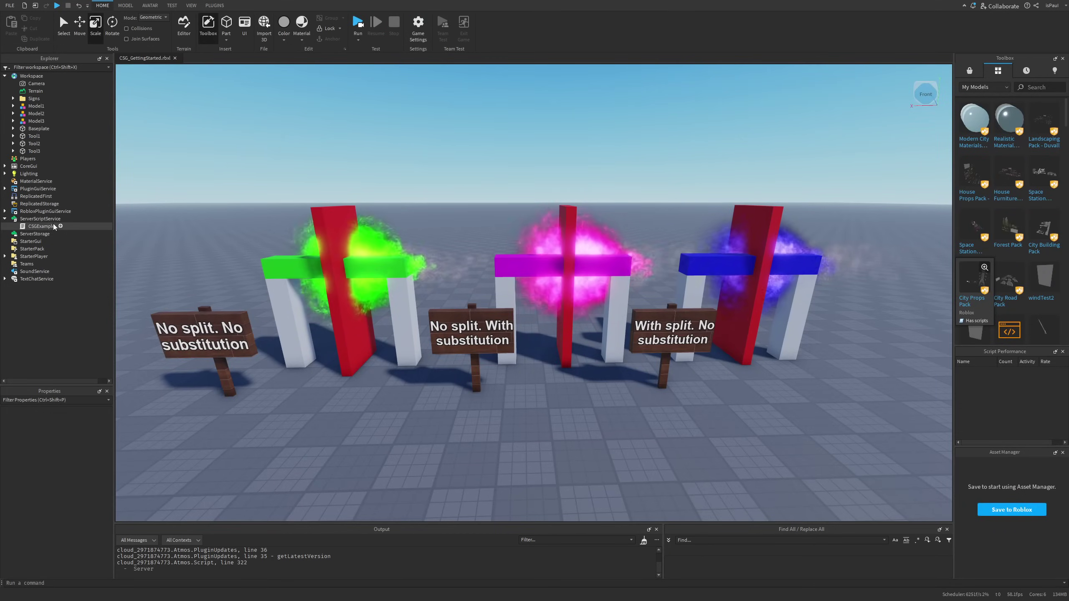
Open the CSGExample script in ServerScriptService and widen its editor beside the 3D view.
{"action": "double_click", "coordinate": [38, 225]}
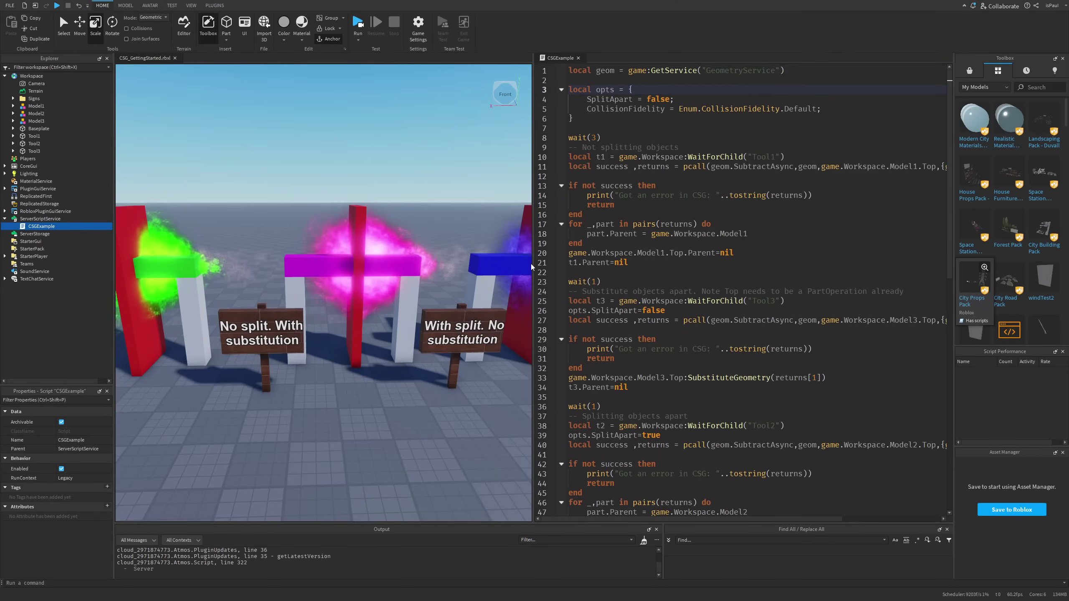
{"action": "left_click_drag", "start_coordinate": [535, 256], "coordinate": [439, 257]}
{"action": "right_click_drag", "start_coordinate": [352, 323], "coordinate": [371, 337]}
{"action": "key", "text": "a"}
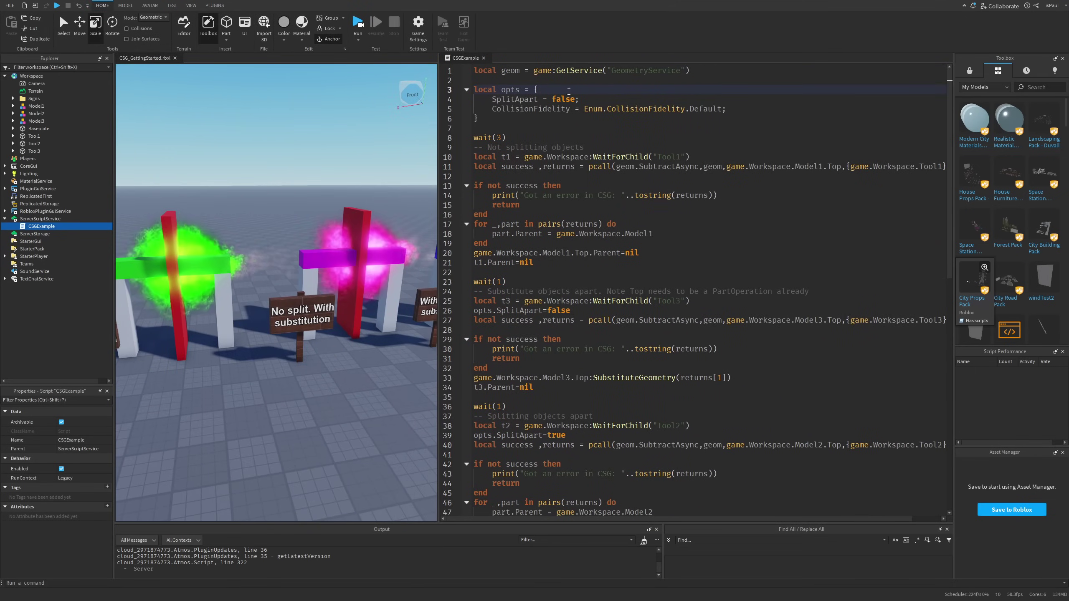
Examine the GeometryService line, the opts table and the non-splitting code block alongside the green arch.
{"action": "left_click_drag", "start_coordinate": [579, 72], "coordinate": [630, 72]}
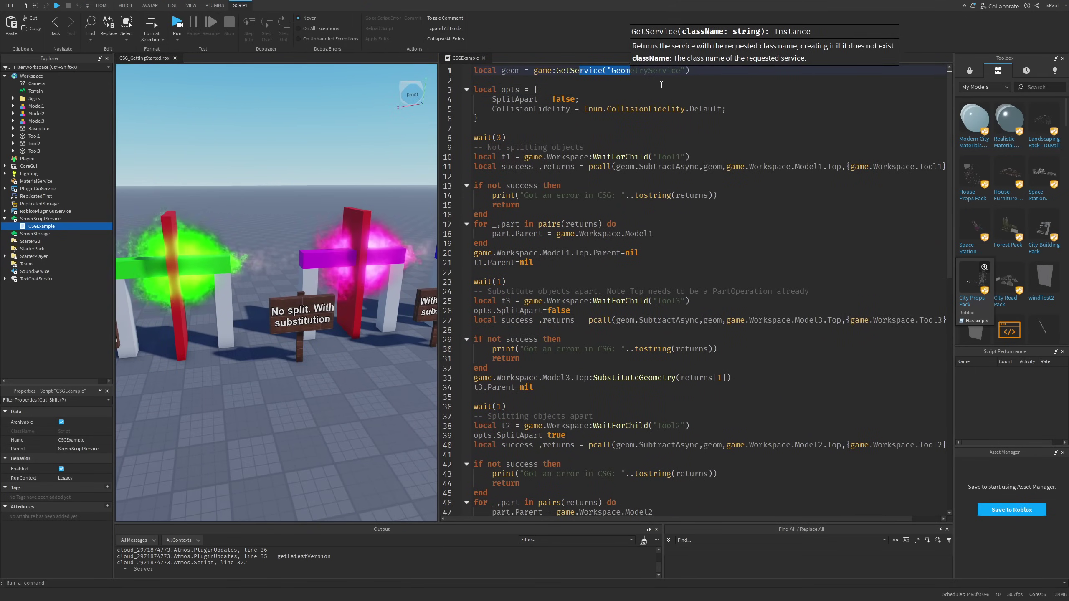
{"action": "left_click", "coordinate": [543, 128]}
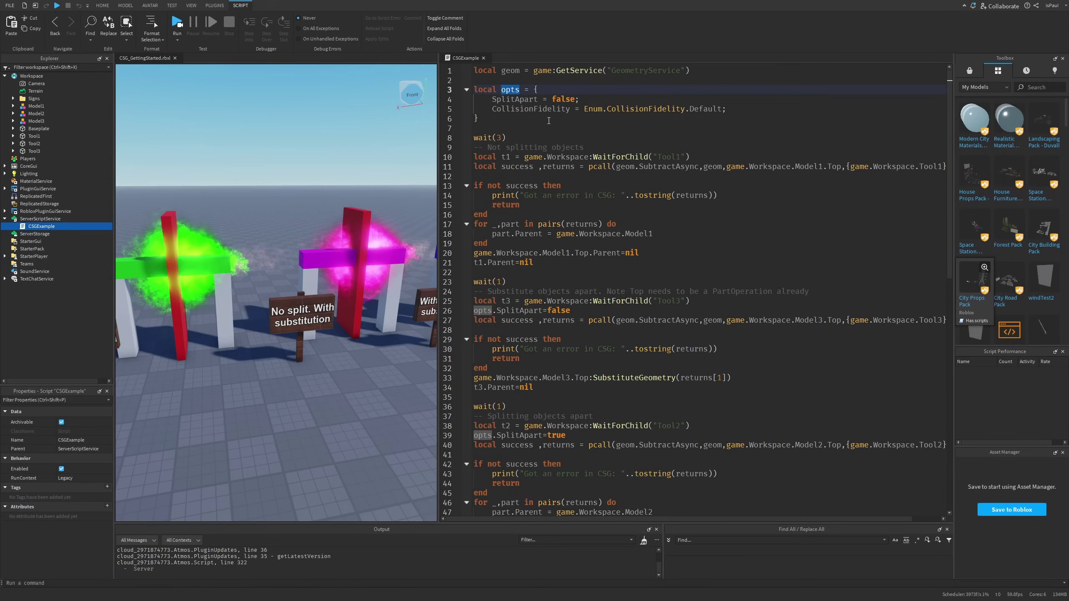
{"action": "left_click_drag", "start_coordinate": [513, 272], "coordinate": [453, 152]}
{"action": "key", "text": "w"}
{"action": "right_click_drag", "start_coordinate": [345, 315], "coordinate": [363, 331]}
{"action": "left_click", "coordinate": [725, 195]}
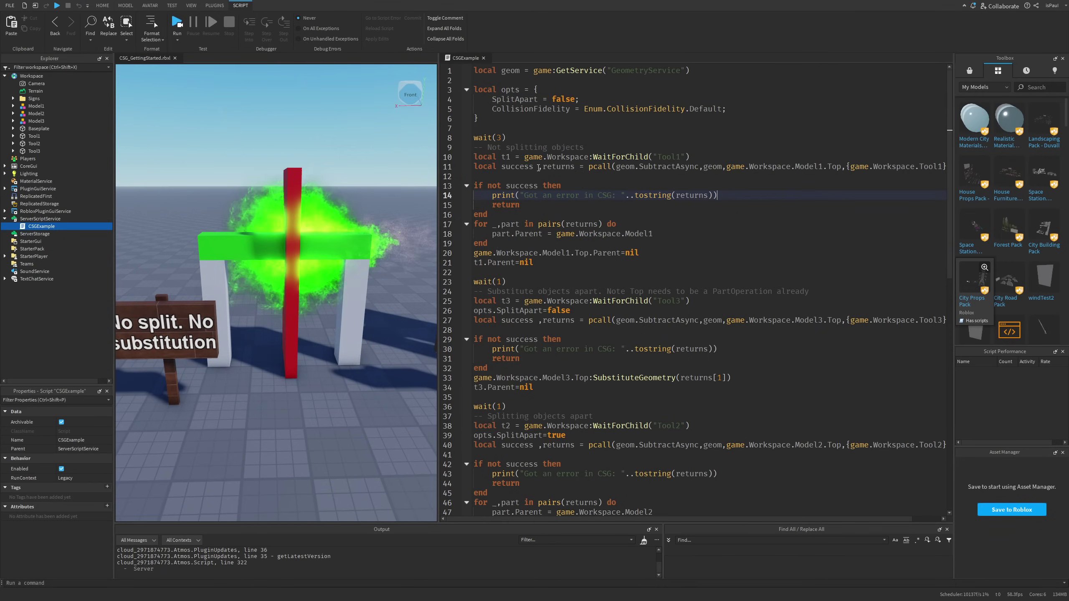
Tidy the comma spacing on line 11 so the variable list reads "success, returns".
{"action": "key", "text": "BackSpace"}
{"action": "key", "text": "Right"}
{"action": "double_click", "coordinate": [566, 169]}
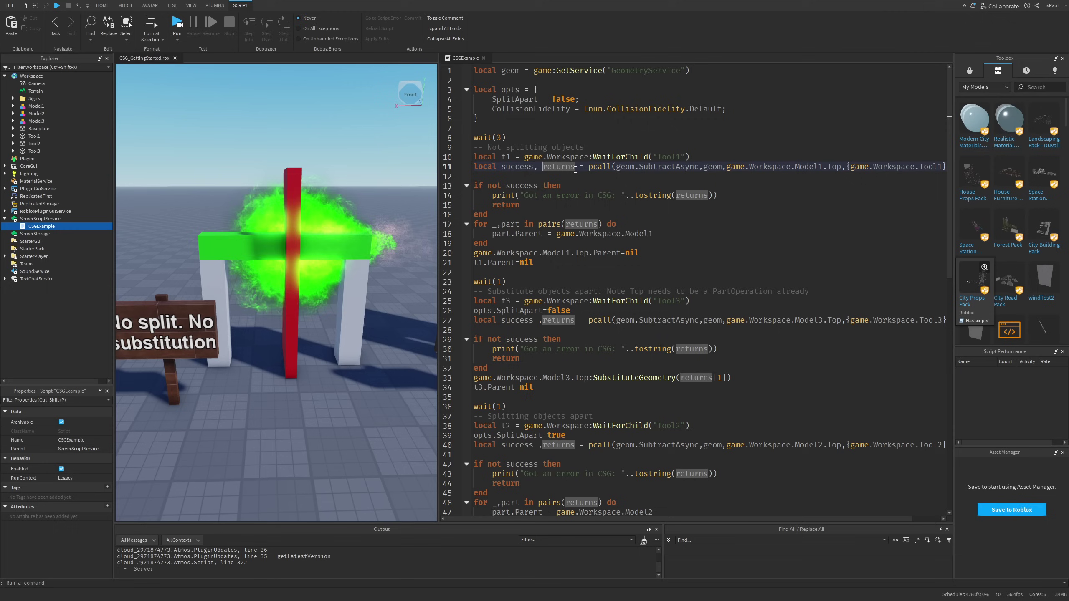
Examine the first SubtractAsync call's geom, Model1.Top and Tool1 arguments and the error check and parenting loop below it.
{"action": "double_click", "coordinate": [627, 167]}
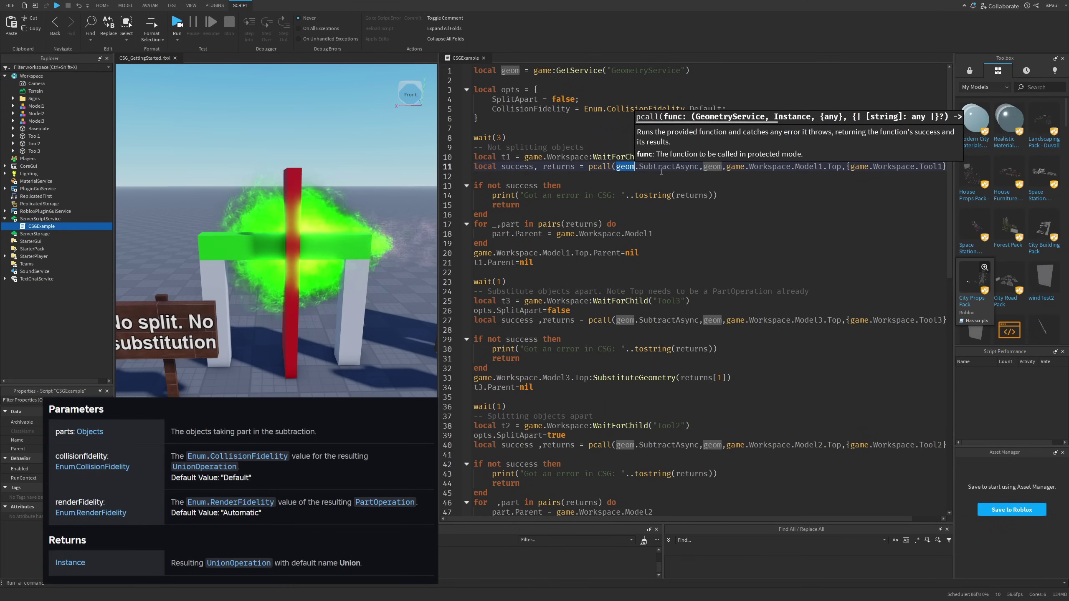
{"action": "key", "text": "Down"}
{"action": "key", "text": "Down"}
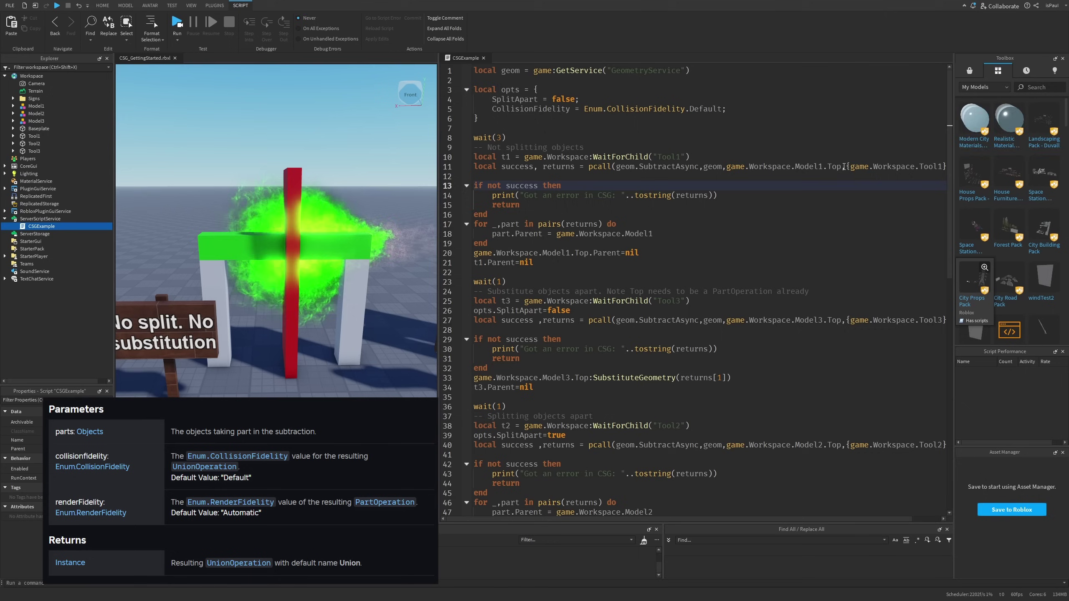
{"action": "left_click_drag", "start_coordinate": [842, 166], "coordinate": [720, 167]}
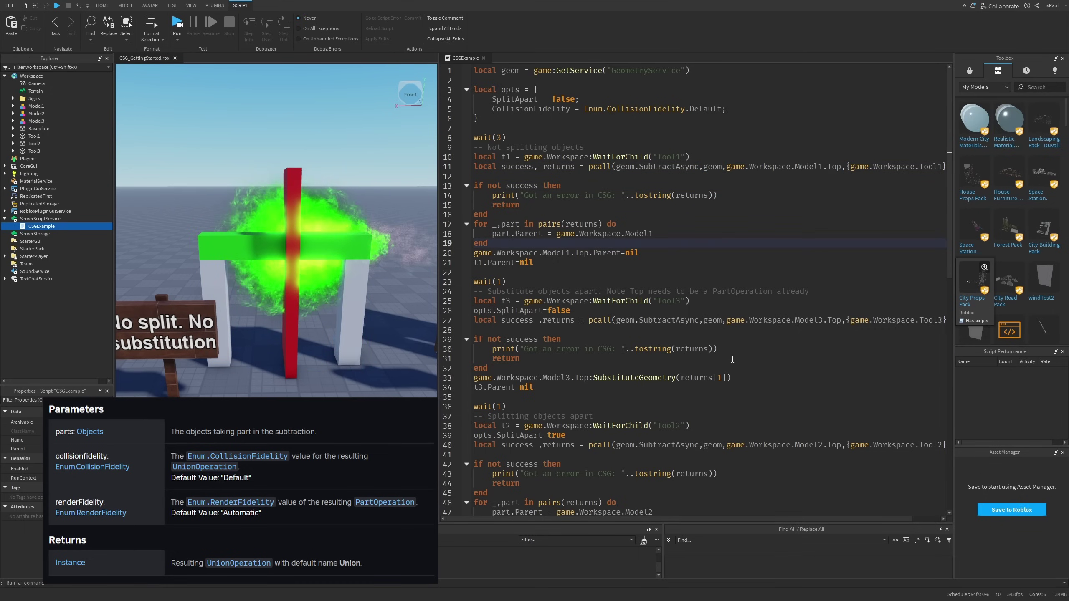
{"action": "key", "text": "End"}
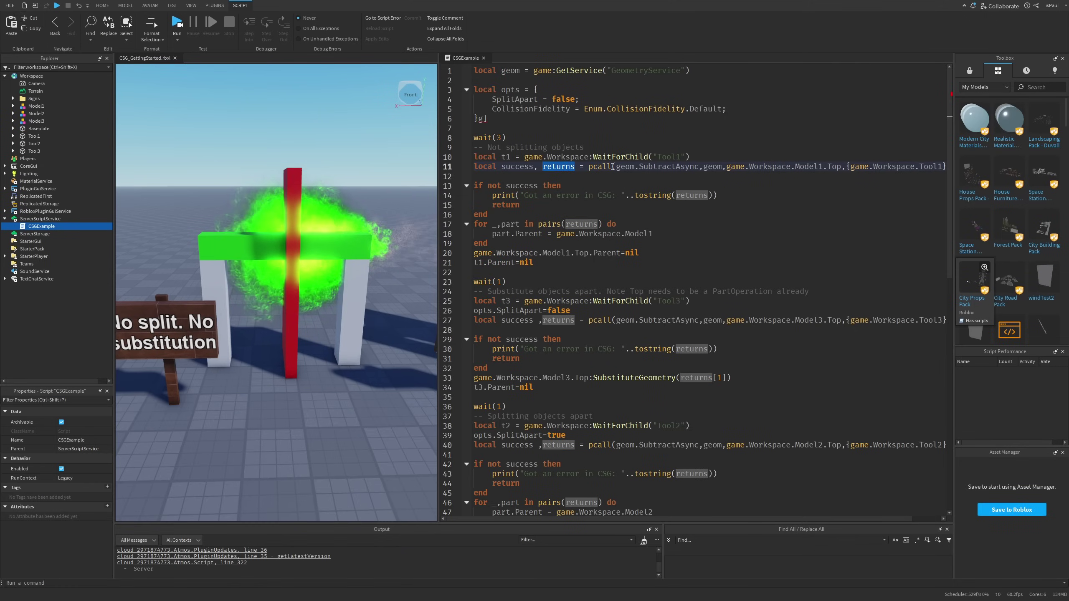
{"action": "left_click_drag", "start_coordinate": [613, 167], "coordinate": [680, 167]}
{"action": "left_click", "coordinate": [623, 186]}
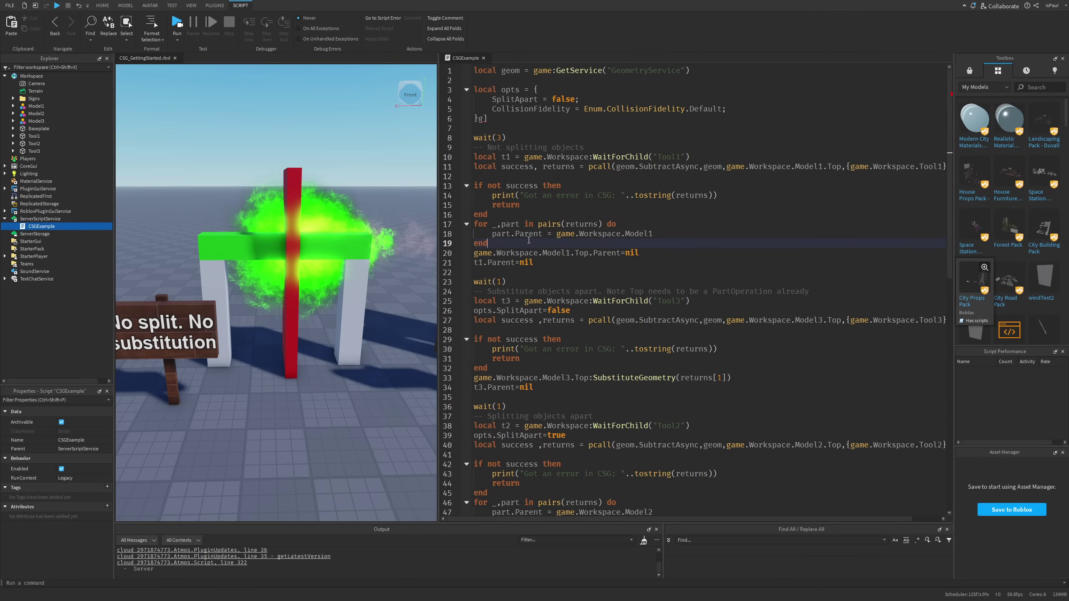
Examine the SubstituteGeometry block for Model3 and the SplitApart block for Model2 alongside the magenta and blue arches.
{"action": "key", "text": "Down"}
{"action": "key", "text": "Down"}
{"action": "key", "text": "Down"}
{"action": "key", "text": "Down"}
{"action": "scroll", "coordinate": [547, 263], "scroll_direction": "down", "scroll_amount": 3}
{"action": "left_click_drag", "start_coordinate": [529, 300], "coordinate": [478, 204]}
{"action": "key", "text": "d"}
{"action": "right_click_drag", "start_coordinate": [348, 304], "coordinate": [328, 276]}
{"action": "left_click", "coordinate": [477, 222]}
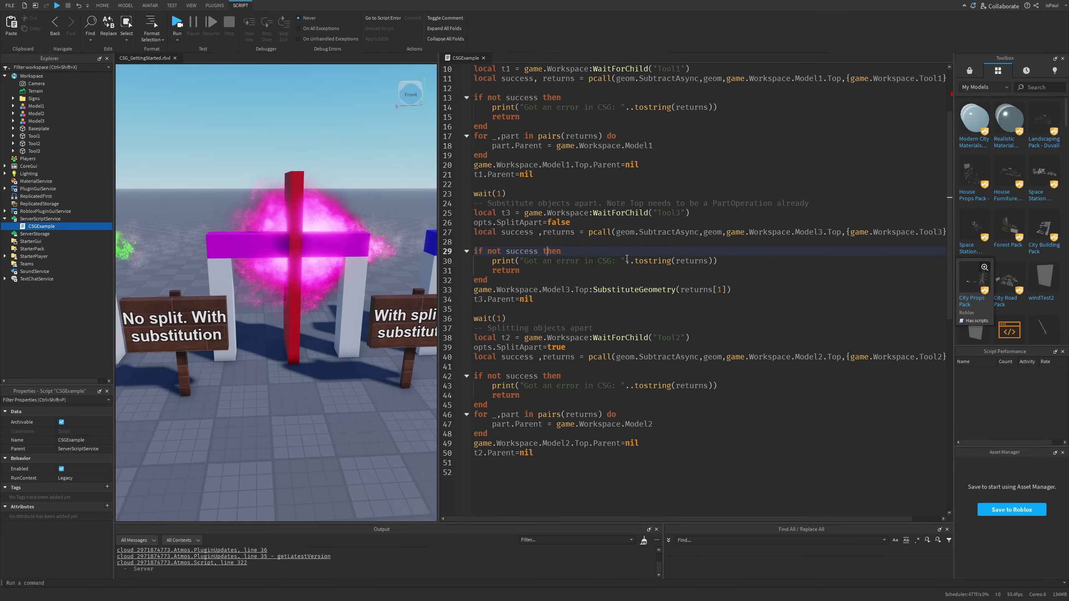
{"action": "double_click", "coordinate": [519, 222]}
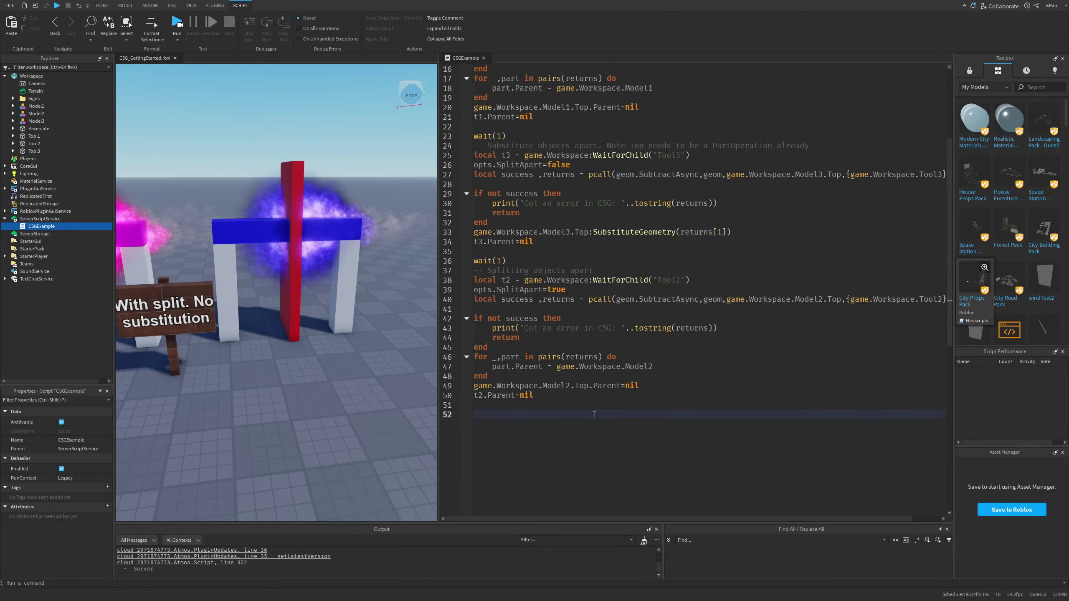
{"action": "left_click_drag", "start_coordinate": [529, 319], "coordinate": [638, 435]}
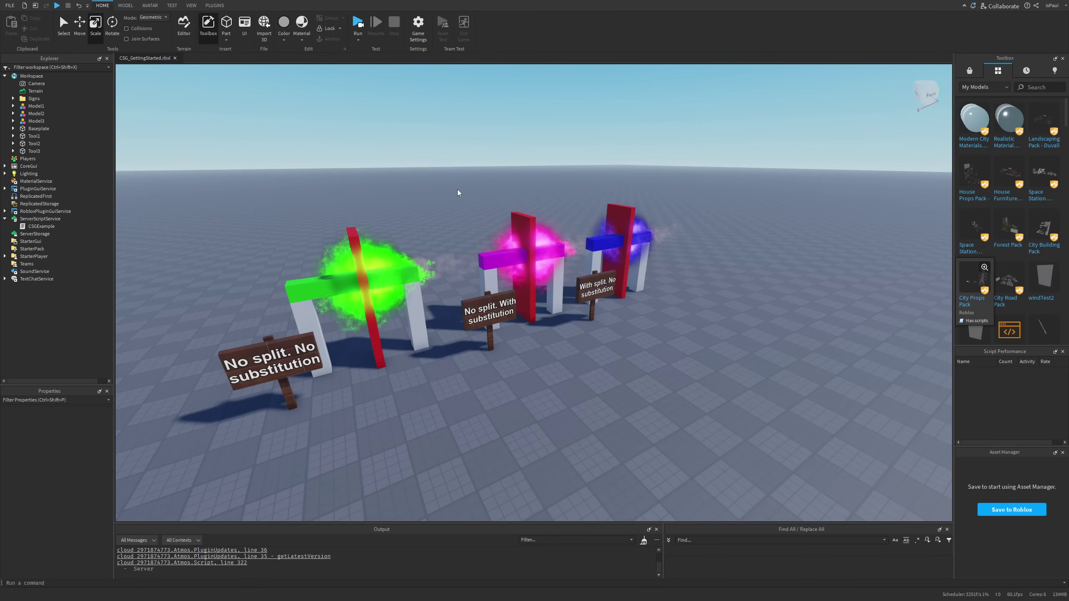
Open the CSG_SimpleTools place and replace the ground's brick texture with a plain surface.
{"action": "left_click", "coordinate": [8, 6]}
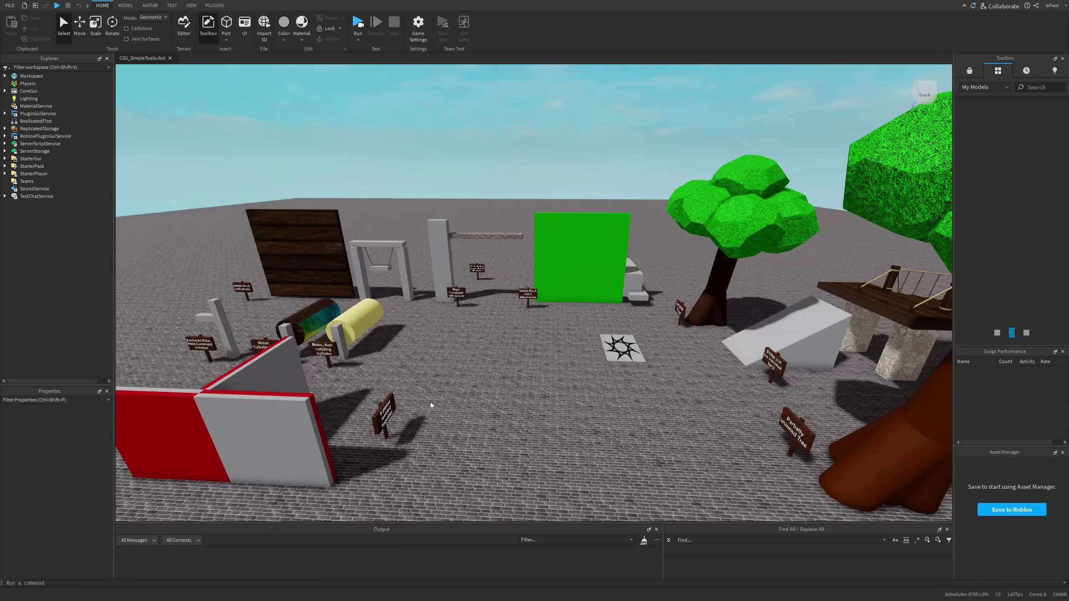
{"action": "key", "text": "w"}
{"action": "right_click_drag", "start_coordinate": [431, 402], "coordinate": [456, 309]}
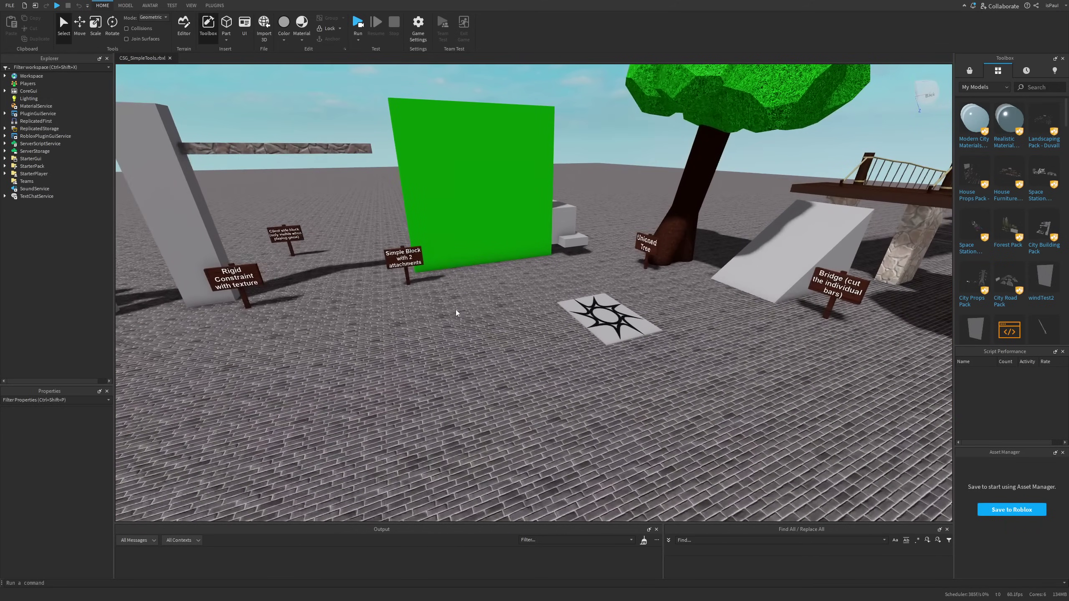
{"action": "left_click", "coordinate": [78, 451]}
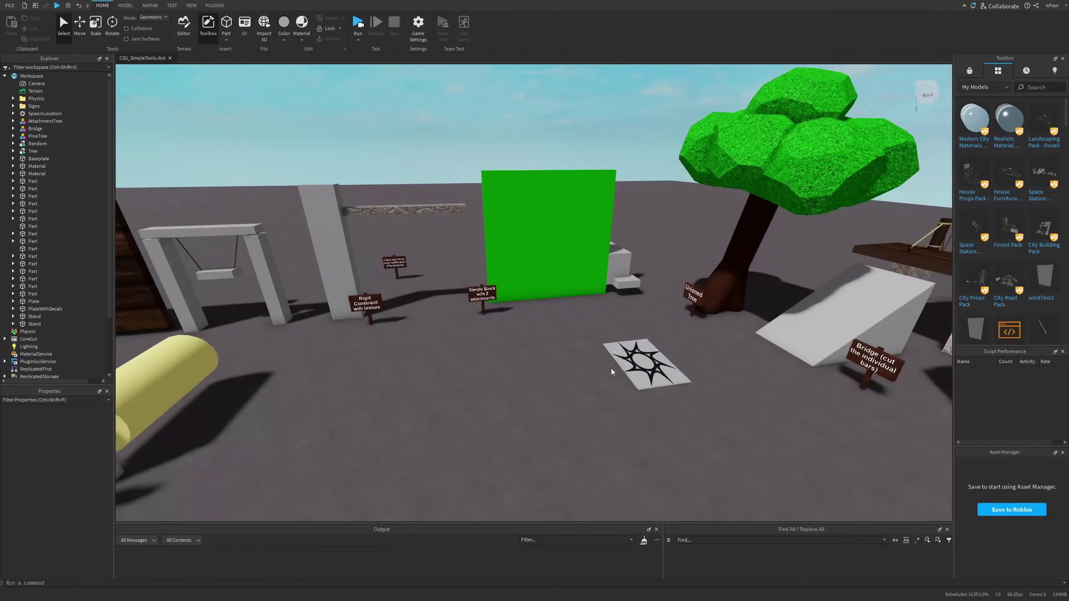
Survey the sample objects in the place, including the swing, green block, trees and bridges.
{"action": "key", "text": "w"}
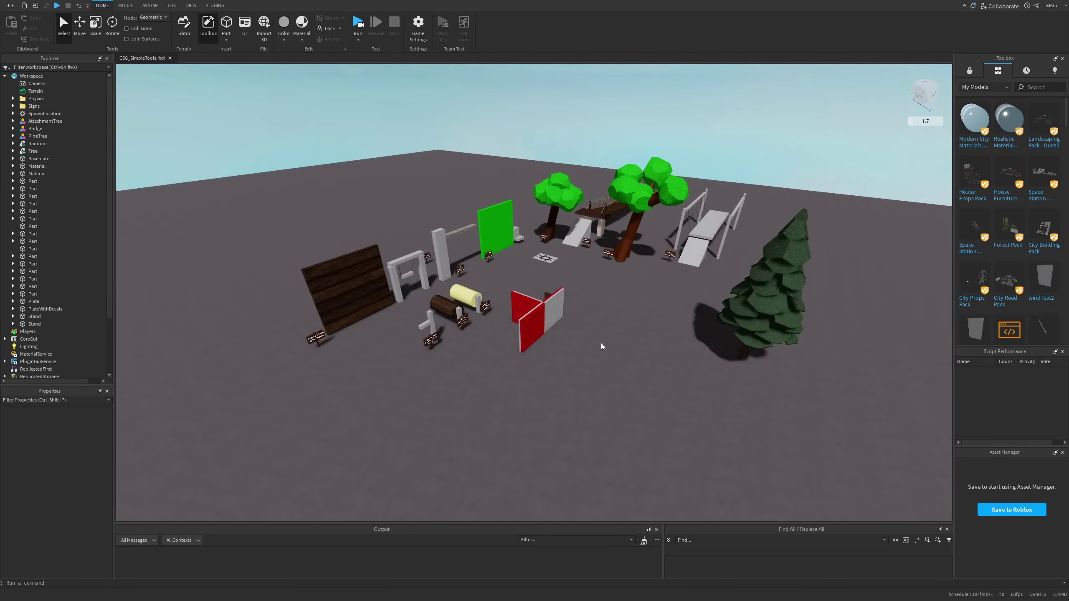
{"action": "scroll", "coordinate": [569, 340], "scroll_direction": "up", "scroll_amount": 3}
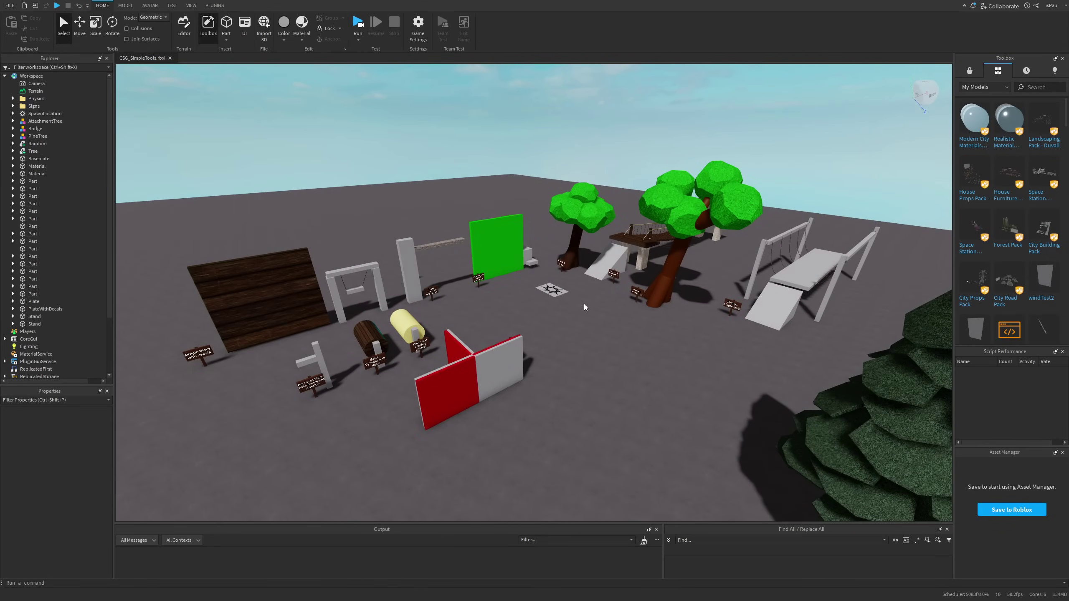
{"action": "right_click_drag", "start_coordinate": [583, 305], "coordinate": [627, 278]}
{"action": "key", "text": "w"}
{"action": "key", "text": "a"}
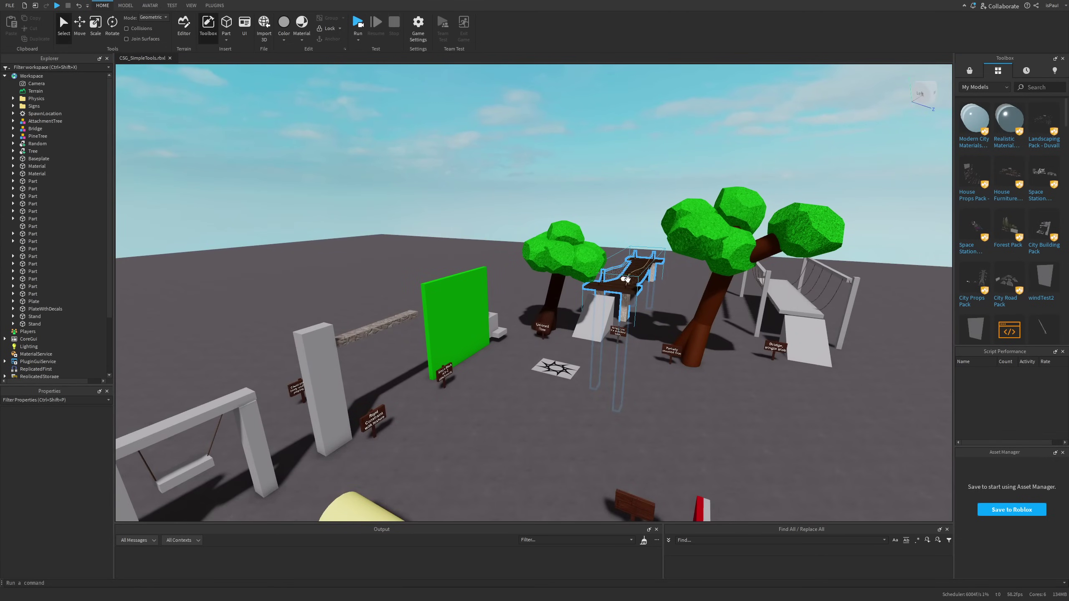
Start a play test, equip the Subtracter and walk the character toward the green block.
{"action": "key", "text": "F5"}
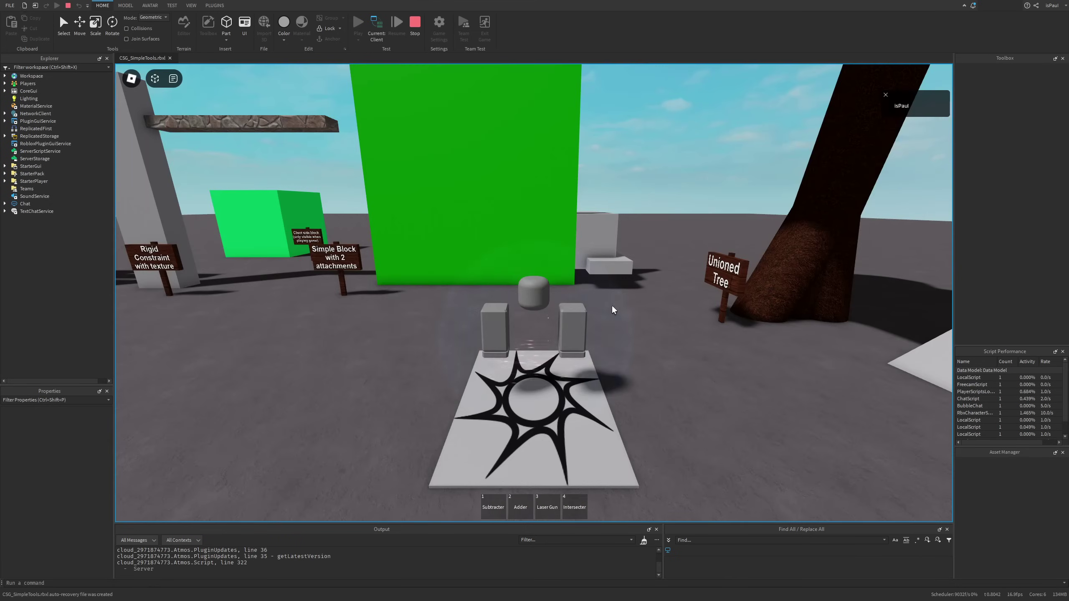
{"action": "key", "text": "1"}
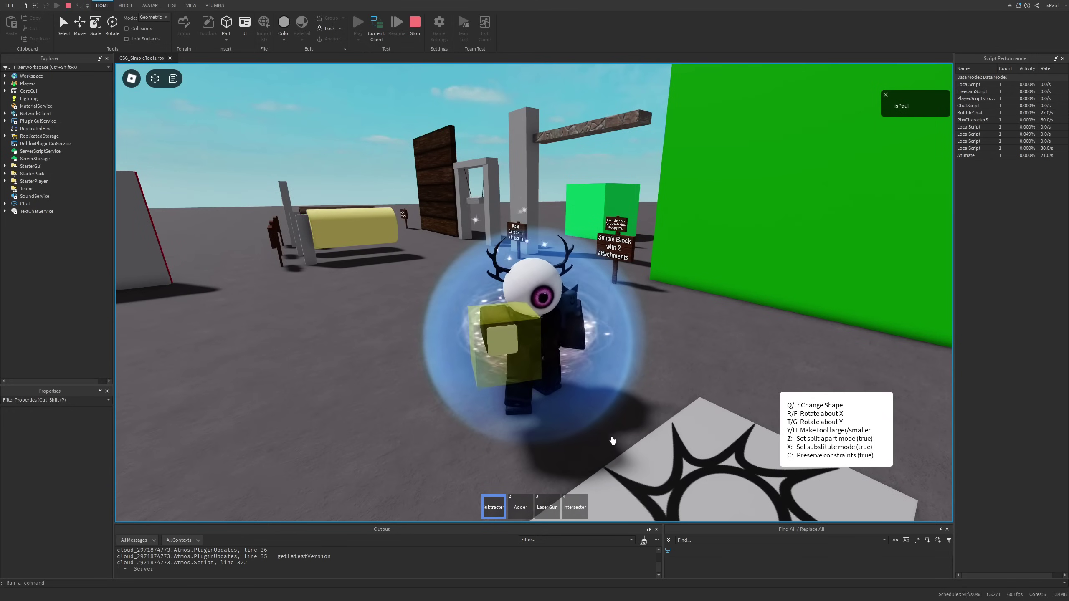
{"action": "key", "text": "d"}
{"action": "key", "text": "w"}
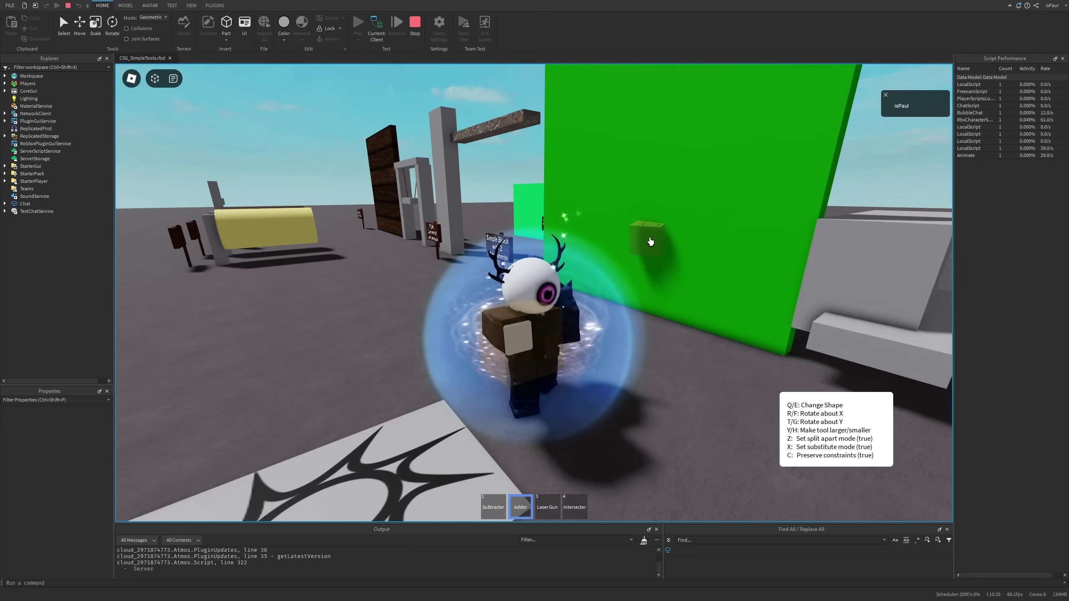
{"action": "key", "text": "w"}
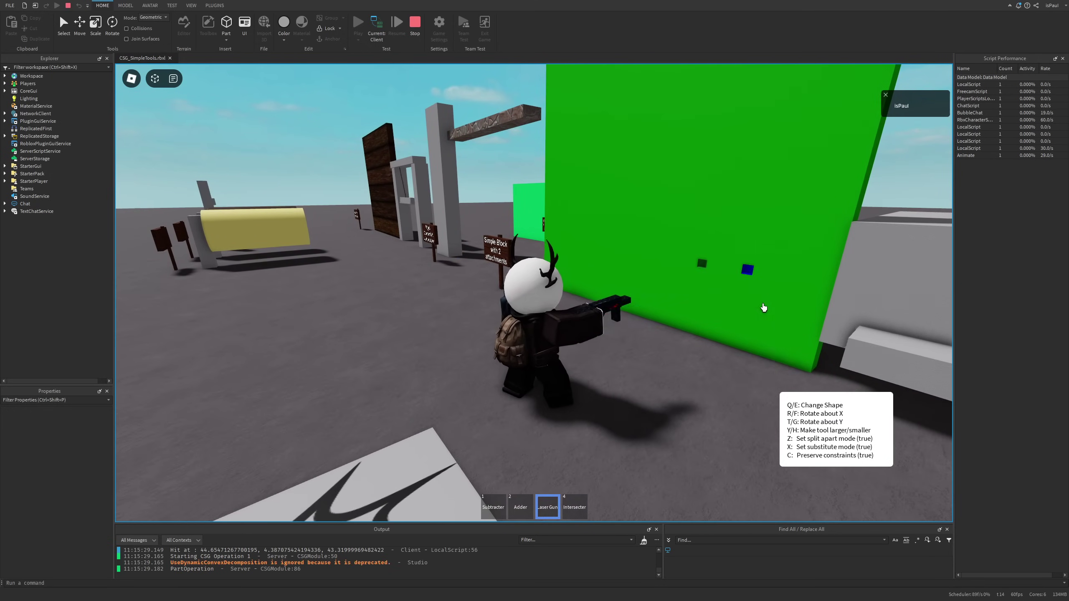
Shoot six more small holes into the green block with the Laser Gun.
{"action": "left_click", "coordinate": [763, 303]}
{"action": "left_click", "coordinate": [751, 206]}
{"action": "left_click", "coordinate": [726, 203]}
{"action": "left_click", "coordinate": [818, 281]}
{"action": "left_click", "coordinate": [832, 273]}
{"action": "left_click", "coordinate": [820, 202]}
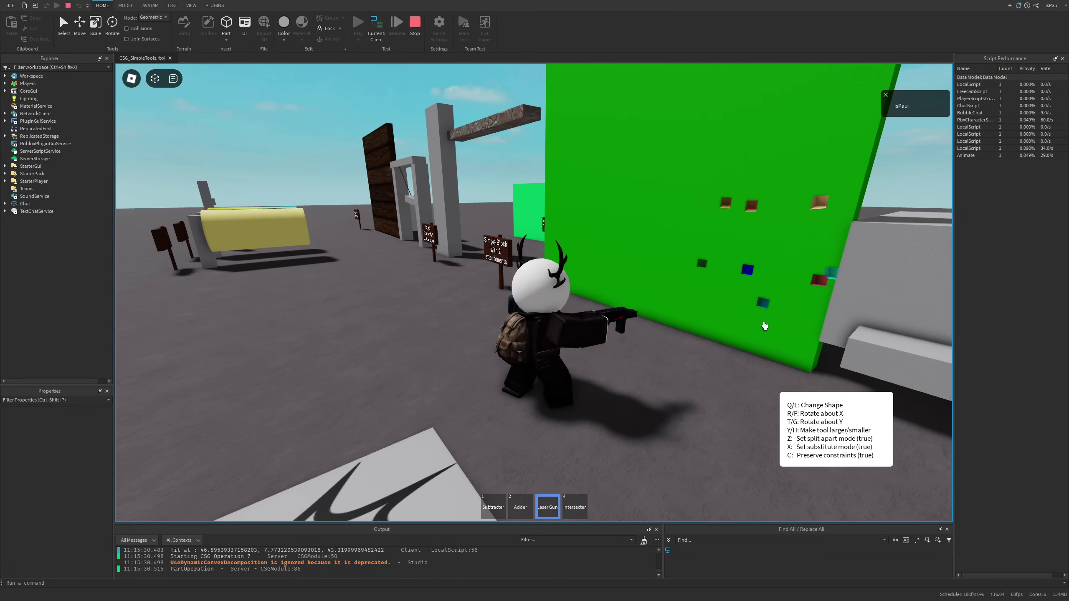
Try the Intersecter, return to the Subtracter and review the on-screen list of tool options.
{"action": "key", "text": "4"}
{"action": "right_click_drag", "start_coordinate": [677, 263], "coordinate": [676, 263]}
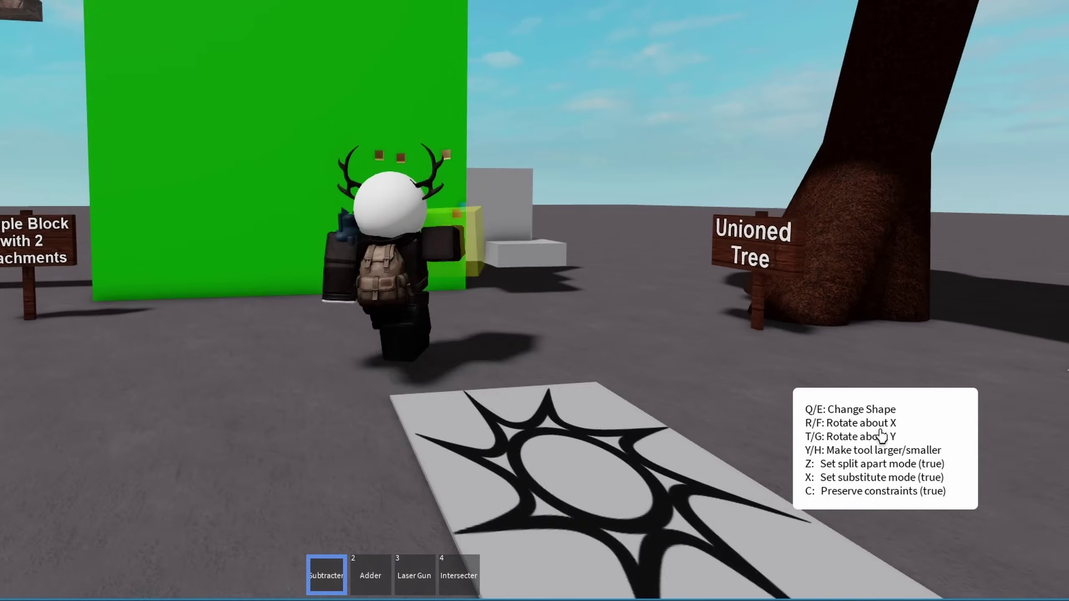
{"action": "key", "text": "a"}
{"action": "key", "text": "d"}
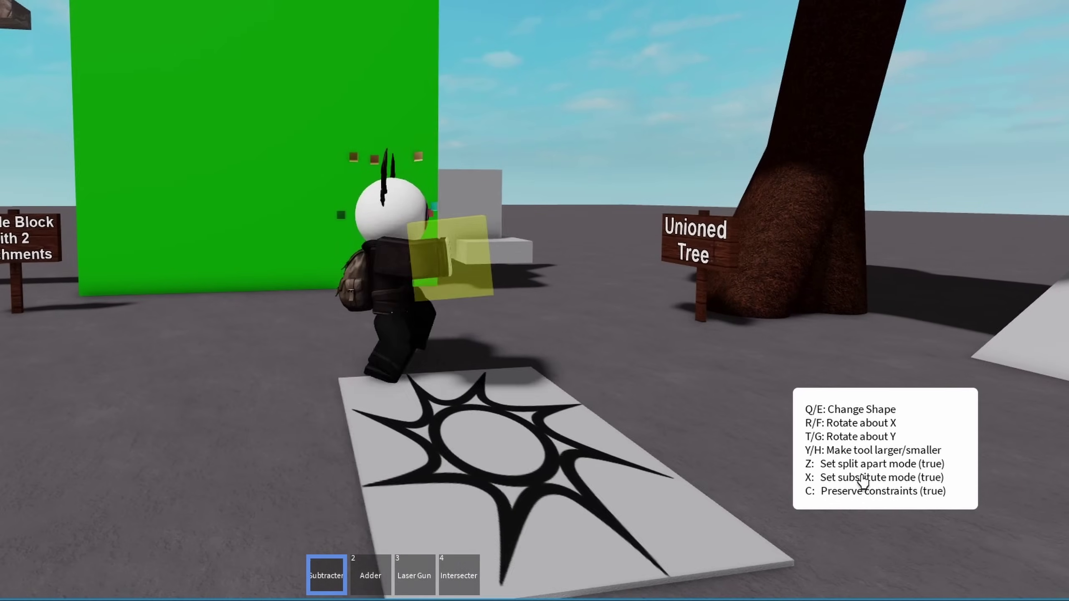
{"action": "key", "text": "d"}
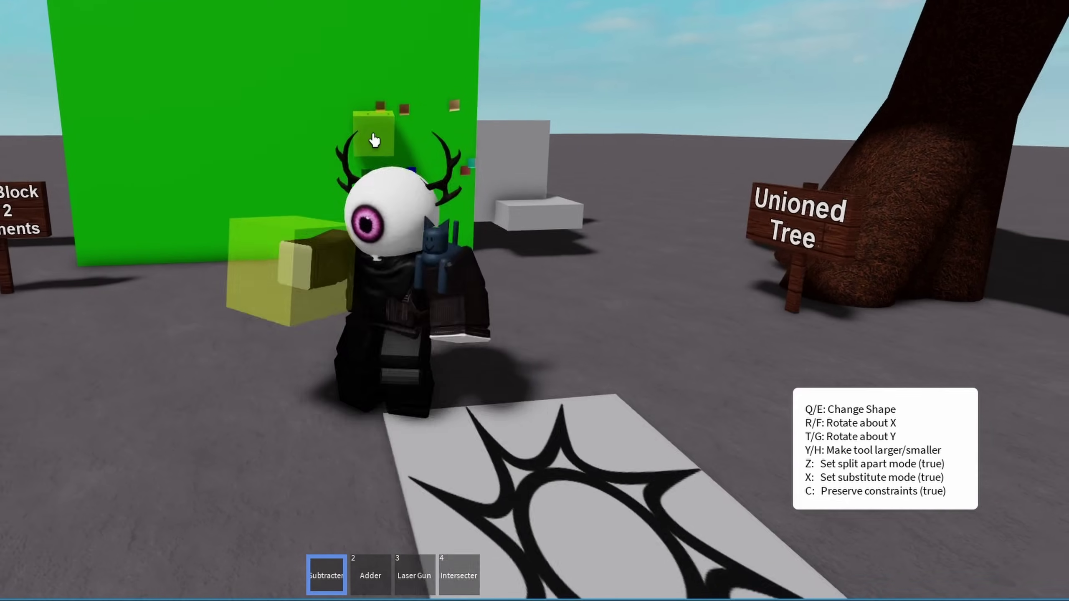
Carve away the upper part of the green block with the Subtracter, with substitute mode set to false.
{"action": "key", "text": "a"}
{"action": "key", "text": "w"}
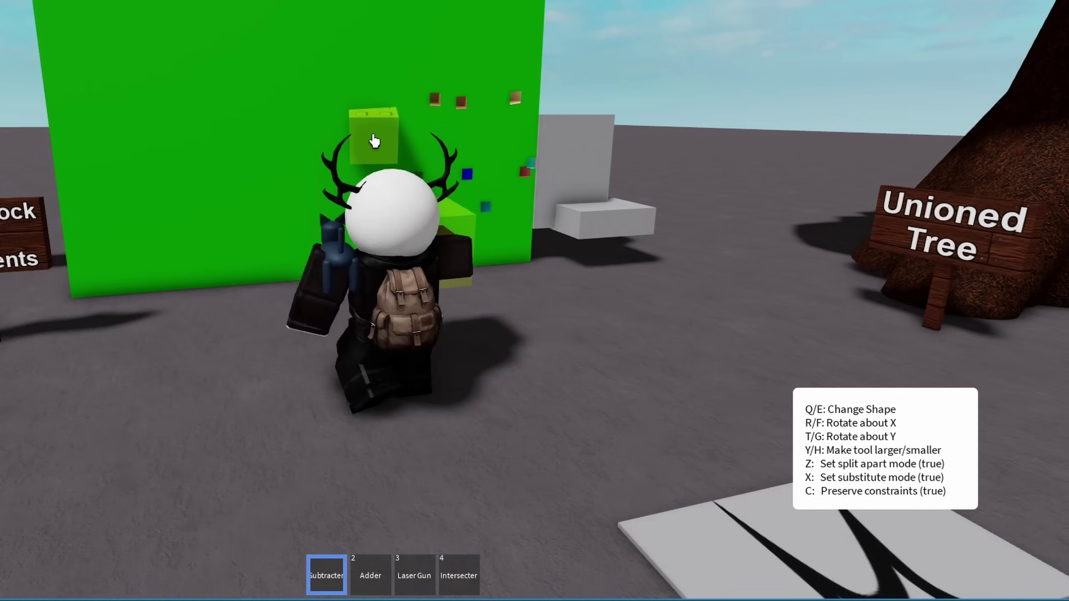
{"action": "key", "text": "d"}
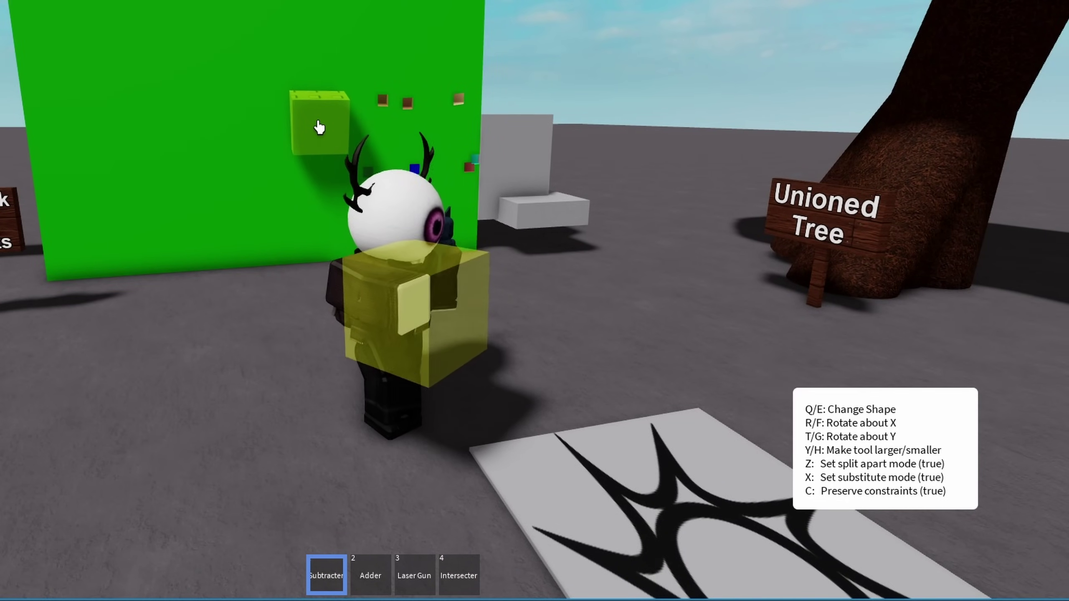
{"action": "key", "text": "s"}
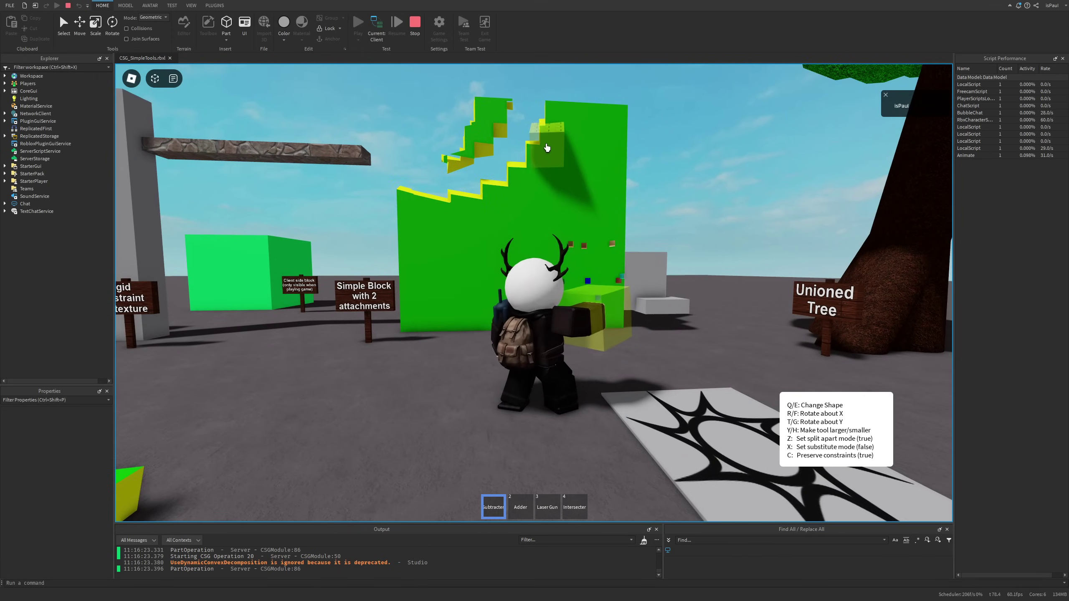
{"action": "left_click_drag", "start_coordinate": [538, 140], "coordinate": [666, 195]}
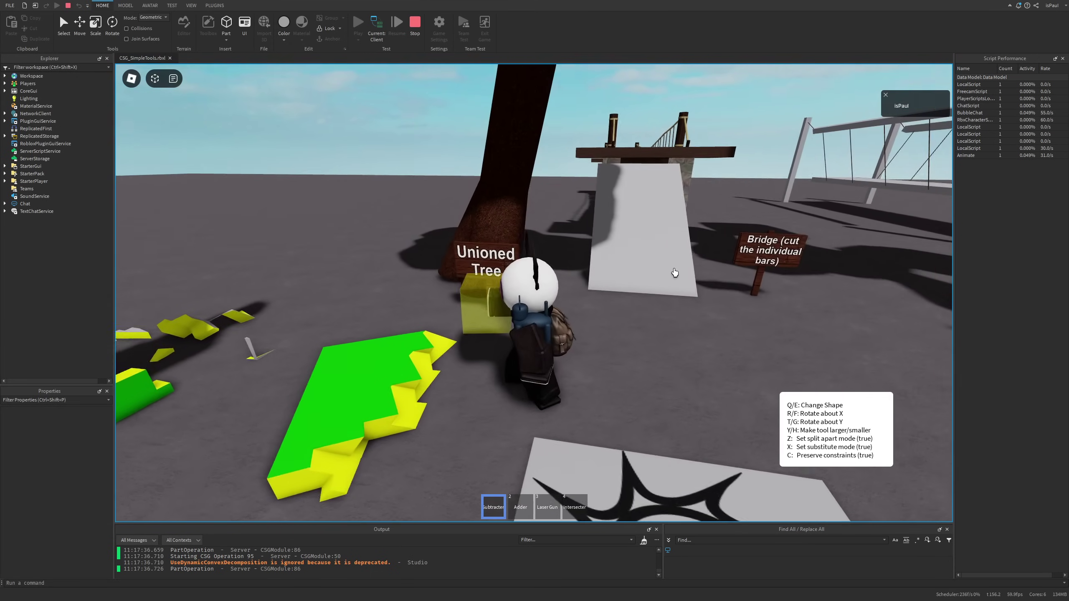
Approach the Unioned Tree past the fallen green pieces and cut its trunk with the Subtracter.
{"action": "right_click_drag", "start_coordinate": [673, 271], "coordinate": [675, 272]}
{"action": "right_click_drag", "start_coordinate": [581, 282], "coordinate": [632, 292]}
{"action": "key", "text": "a"}
{"action": "right_click_drag", "start_coordinate": [563, 260], "coordinate": [564, 259]}
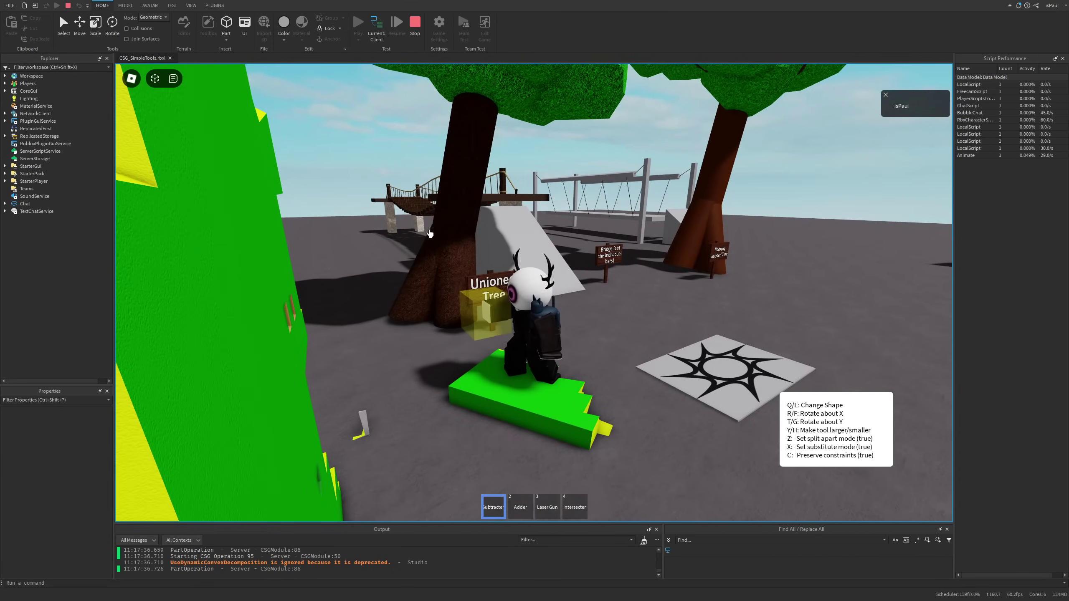
{"action": "right_click_drag", "start_coordinate": [628, 283], "coordinate": [630, 282]}
{"action": "key", "text": "d"}
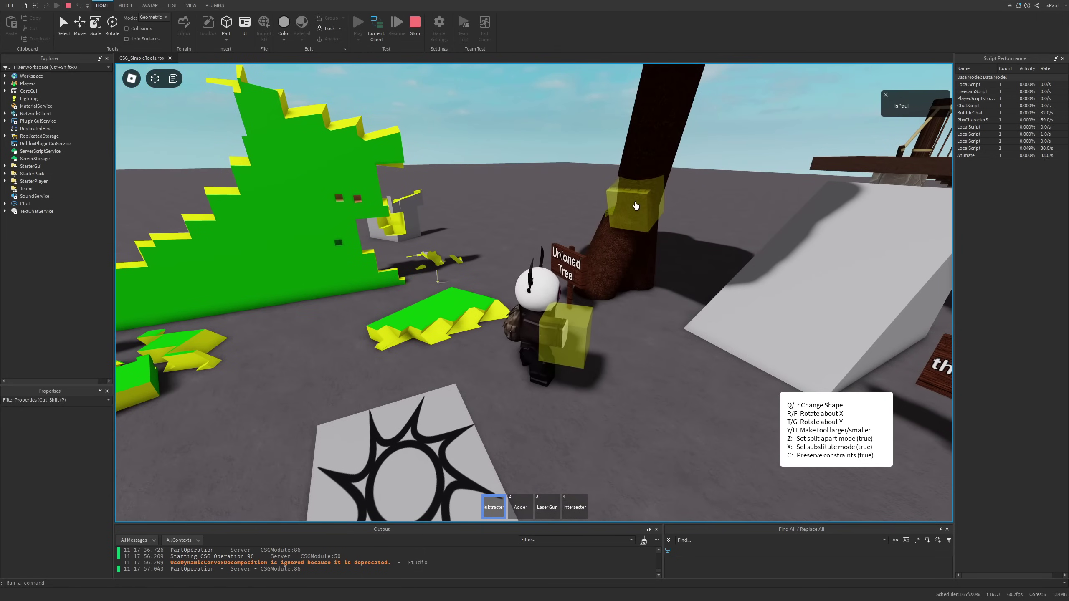
{"action": "left_click", "coordinate": [675, 208]}
{"action": "right_click_drag", "start_coordinate": [709, 280], "coordinate": [708, 280]}
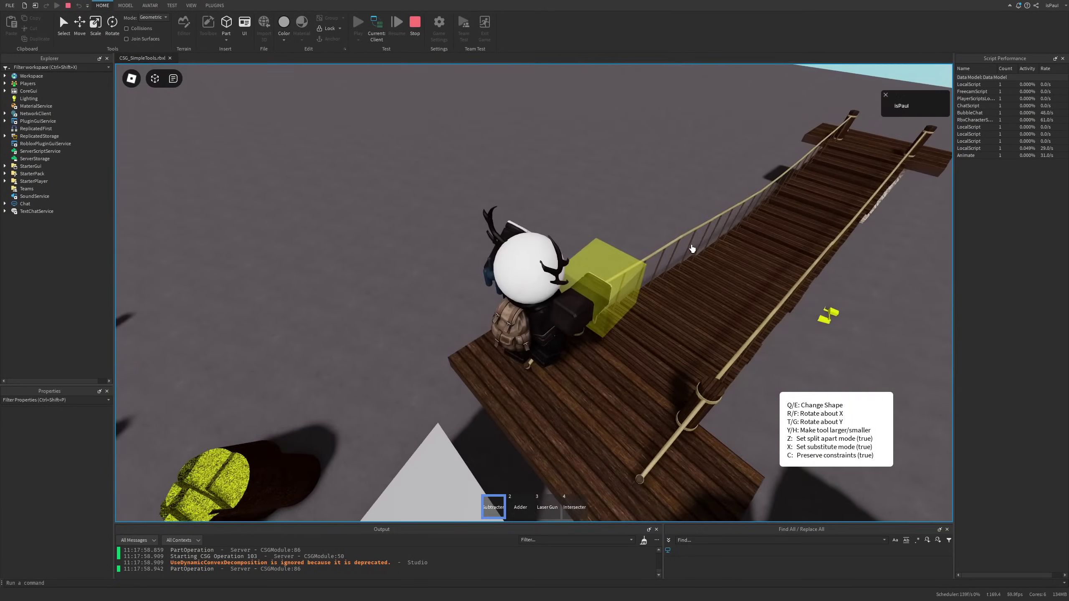
Walk onto the rope bridge and cut away the planks behind the character with the Subtracter.
{"action": "right_click_drag", "start_coordinate": [695, 266], "coordinate": [679, 243]}
{"action": "key", "text": "d"}
{"action": "left_click", "coordinate": [318, 292]}
{"action": "key", "text": "d"}
{"action": "left_click", "coordinate": [350, 303]}
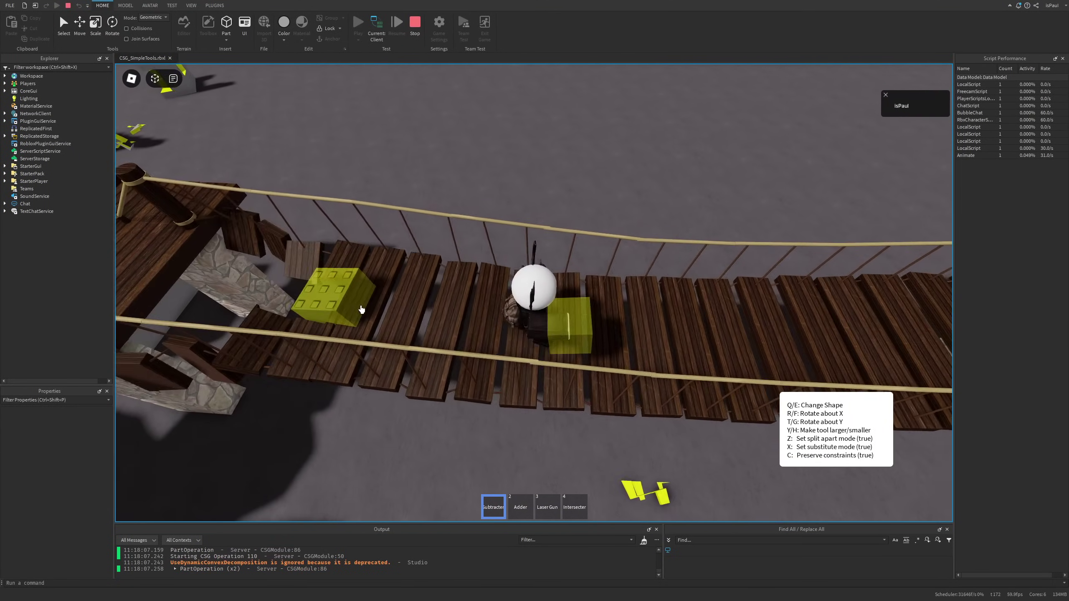
{"action": "left_click", "coordinate": [371, 313]}
{"action": "key", "text": "a"}
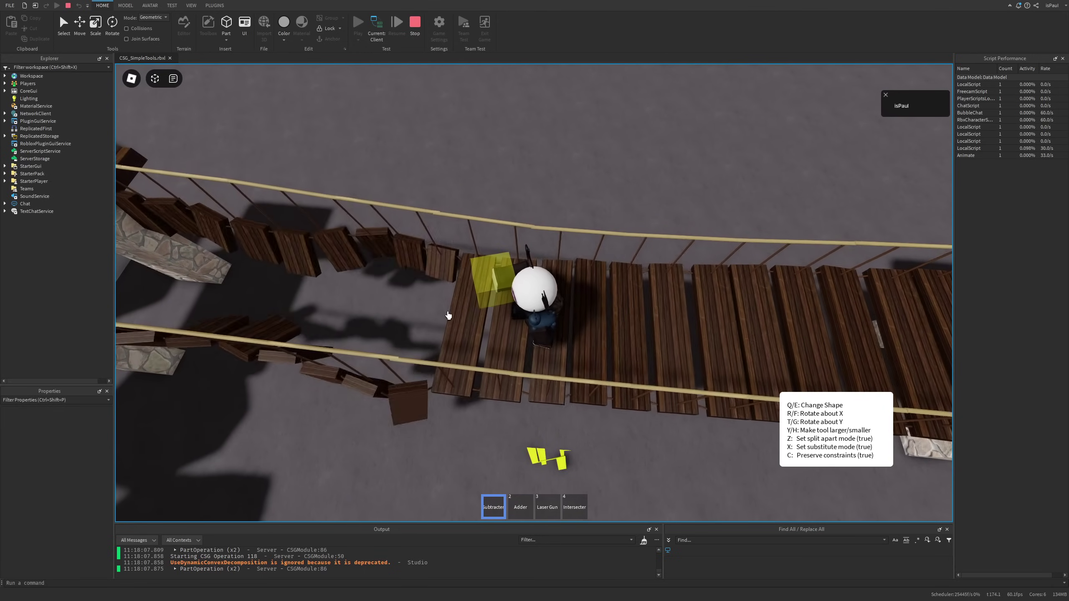
Continue along the rope bridge and cut through more planks toward its middle with the Subtracter.
{"action": "key", "text": "d"}
{"action": "left_click", "coordinate": [459, 318]}
{"action": "left_click", "coordinate": [461, 316]}
{"action": "left_click", "coordinate": [478, 319]}
{"action": "key", "text": "a"}
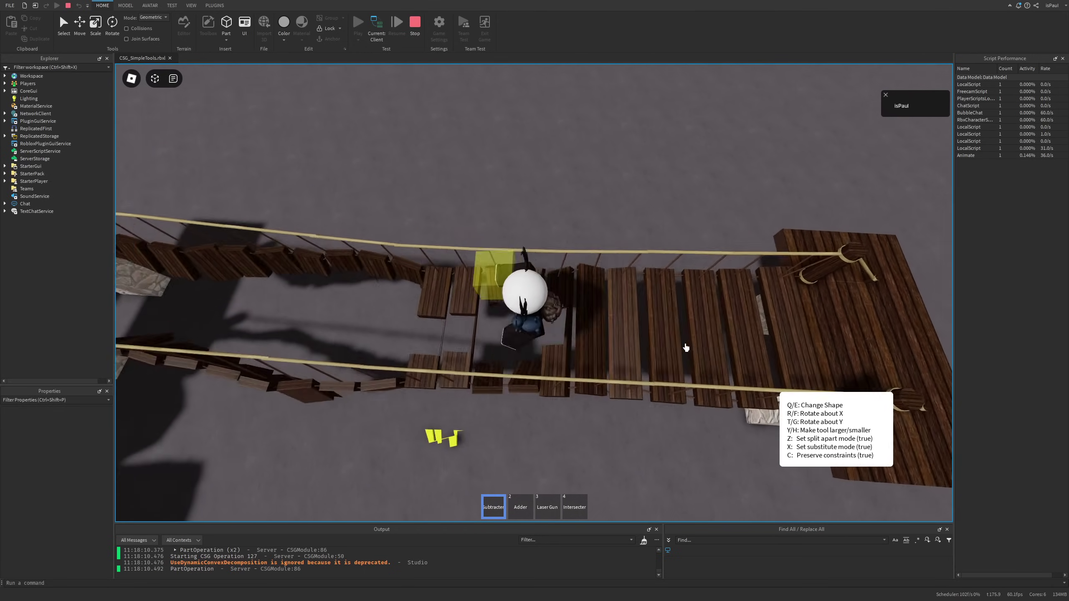
{"action": "right_click_drag", "start_coordinate": [687, 348], "coordinate": [685, 346]}
{"action": "left_click", "coordinate": [685, 347]}
{"action": "key", "text": "w"}
Cut a remaining plank at the edge of the bridge gap with split apart mode set to false.
{"action": "right_click_drag", "start_coordinate": [640, 303], "coordinate": [629, 276]}
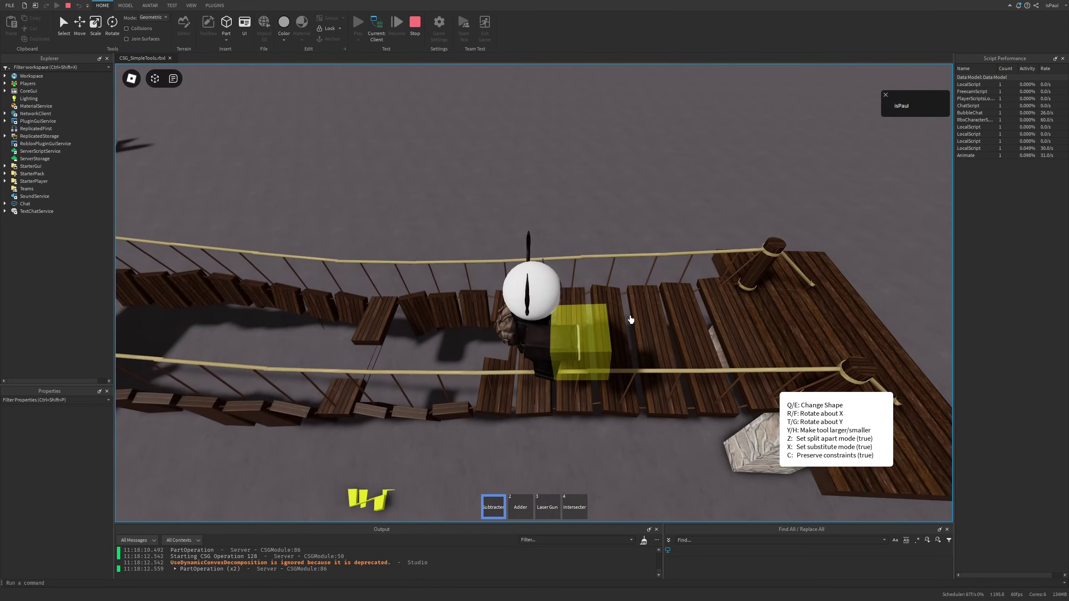
{"action": "right_click_drag", "start_coordinate": [630, 320], "coordinate": [706, 341]}
{"action": "key", "text": "w"}
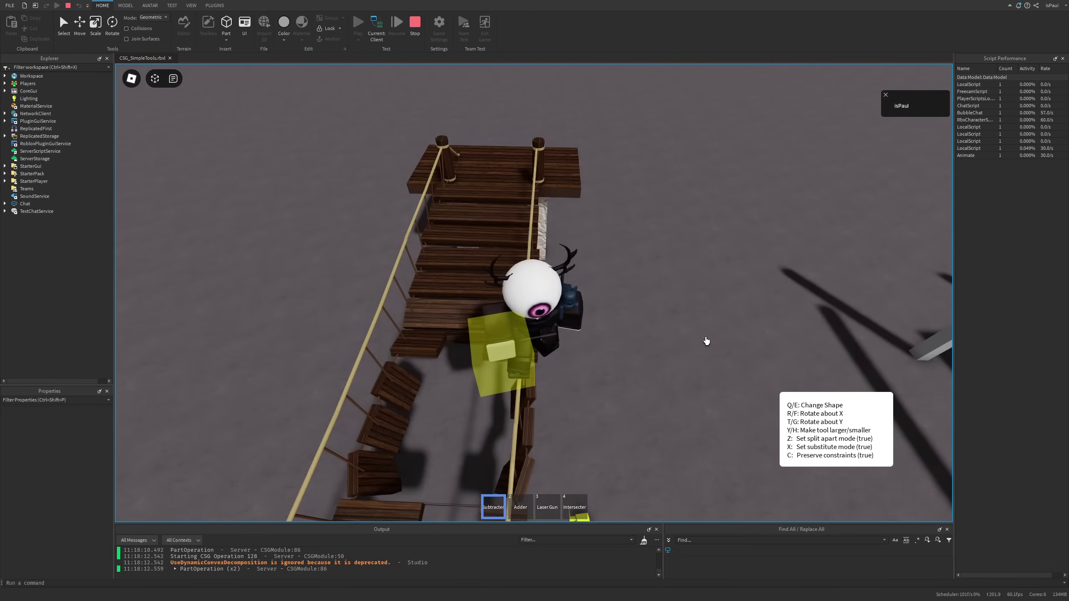
{"action": "right_click_drag", "start_coordinate": [609, 346], "coordinate": [589, 360]}
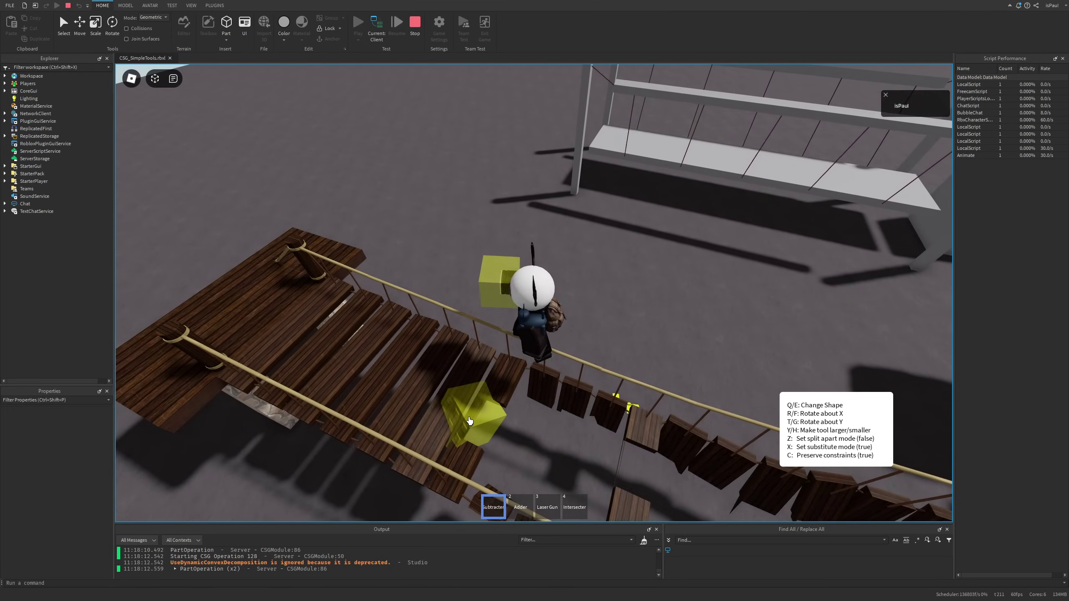
{"action": "right_click_drag", "start_coordinate": [573, 436], "coordinate": [573, 437]}
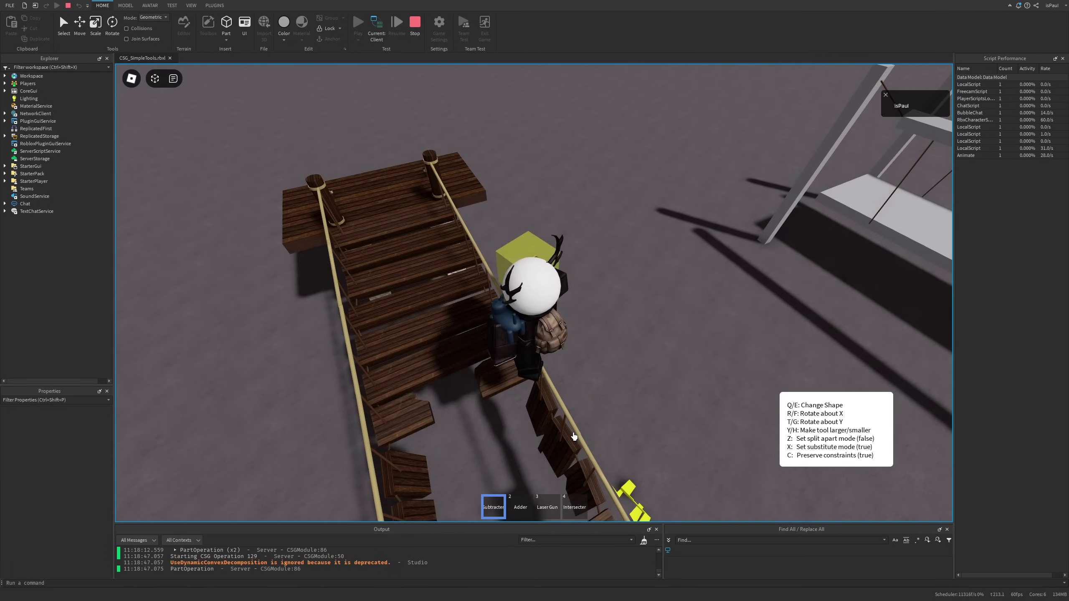
{"action": "right_click_drag", "start_coordinate": [429, 422], "coordinate": [429, 422]}
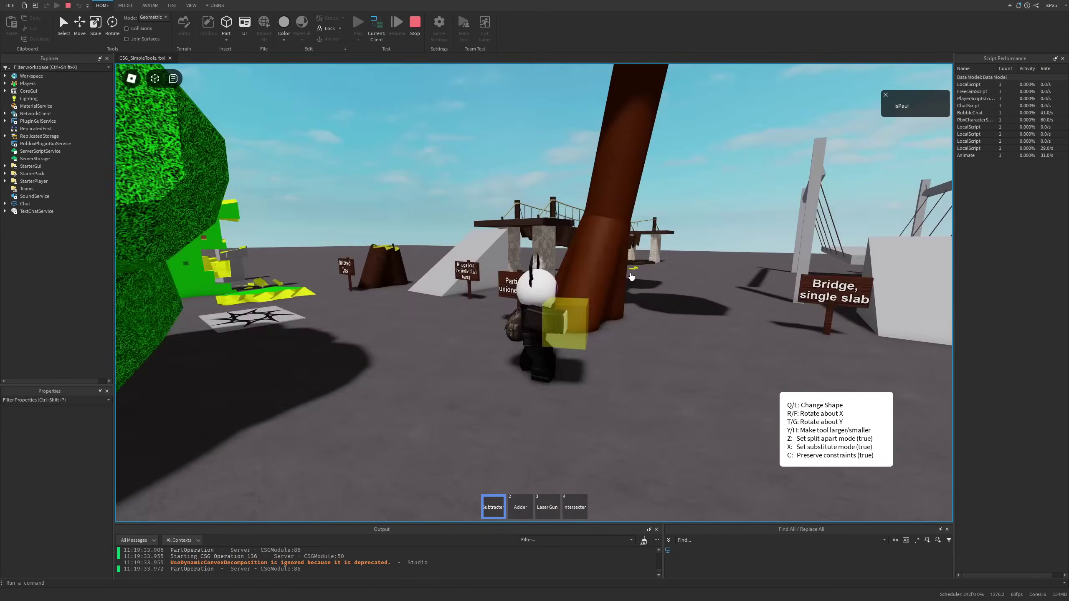
Walk to the fallen Unioned Tree and carve into its green foliage with the Subtracter, with split apart mode set to true.
{"action": "key", "text": "s"}
{"action": "right_click_drag", "start_coordinate": [632, 277], "coordinate": [666, 276]}
{"action": "key", "text": "w"}
{"action": "key", "text": "d"}
{"action": "key", "text": "s"}
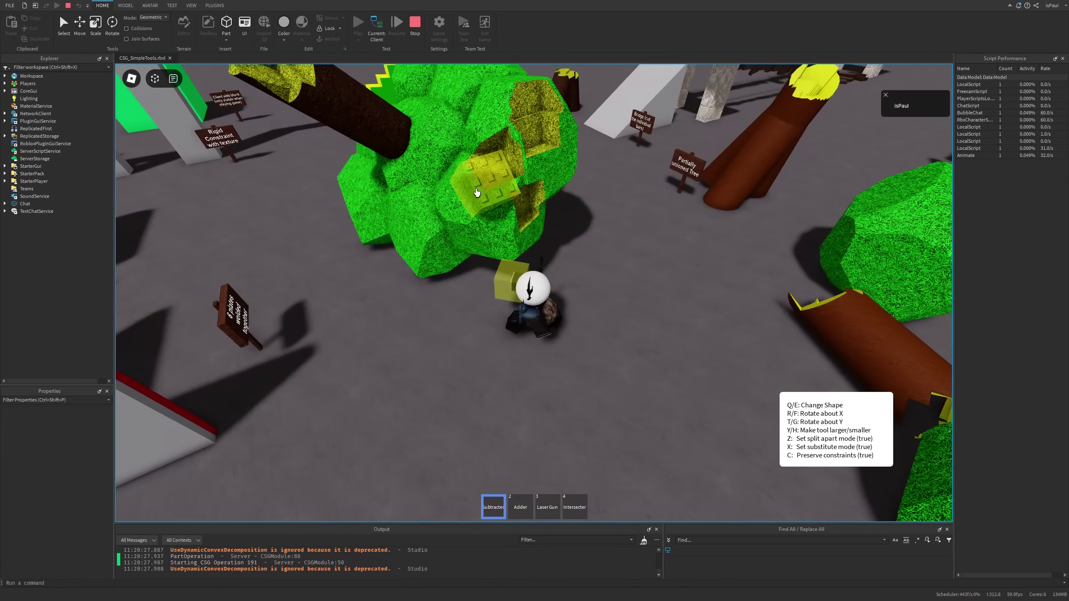
{"action": "left_click_drag", "start_coordinate": [477, 193], "coordinate": [516, 146]}
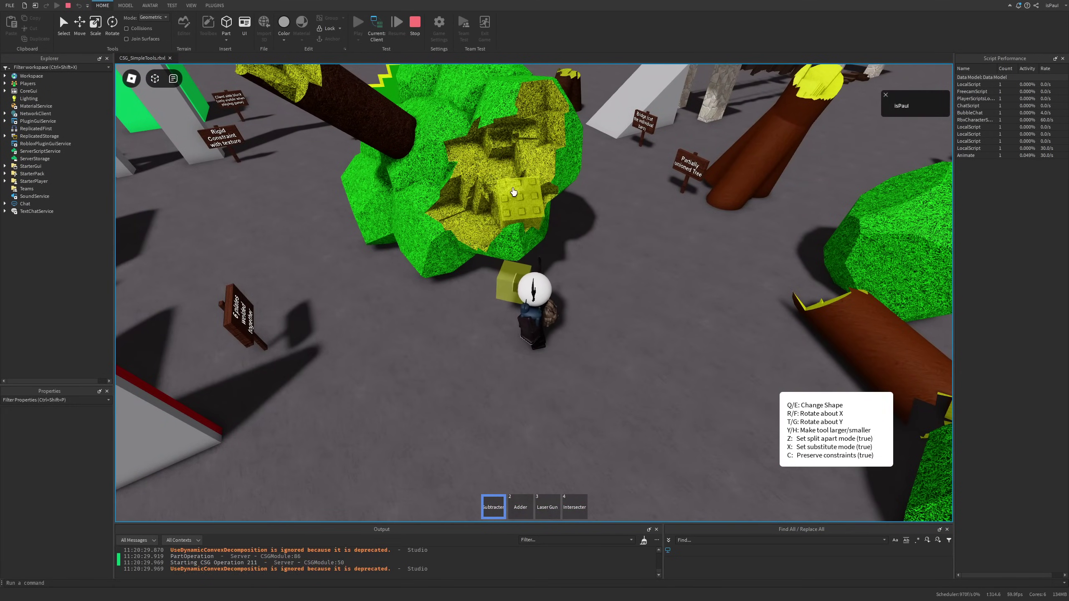
{"action": "left_click_drag", "start_coordinate": [513, 192], "coordinate": [507, 203]}
Go past the fallen trees to the single-slab bridge, climb onto its deck and cut across the slab with the Subtracter.
{"action": "right_click_drag", "start_coordinate": [539, 261], "coordinate": [568, 275]}
{"action": "key", "text": "d"}
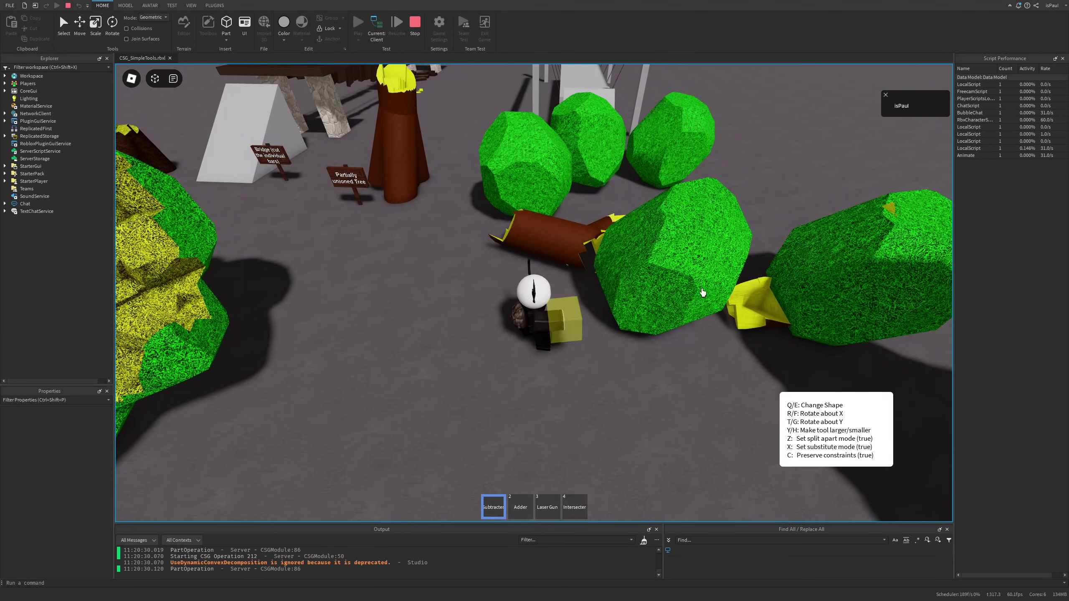
{"action": "right_click_drag", "start_coordinate": [694, 283], "coordinate": [613, 282]}
{"action": "key", "text": "w"}
{"action": "key", "text": "d"}
{"action": "key", "text": "space"}
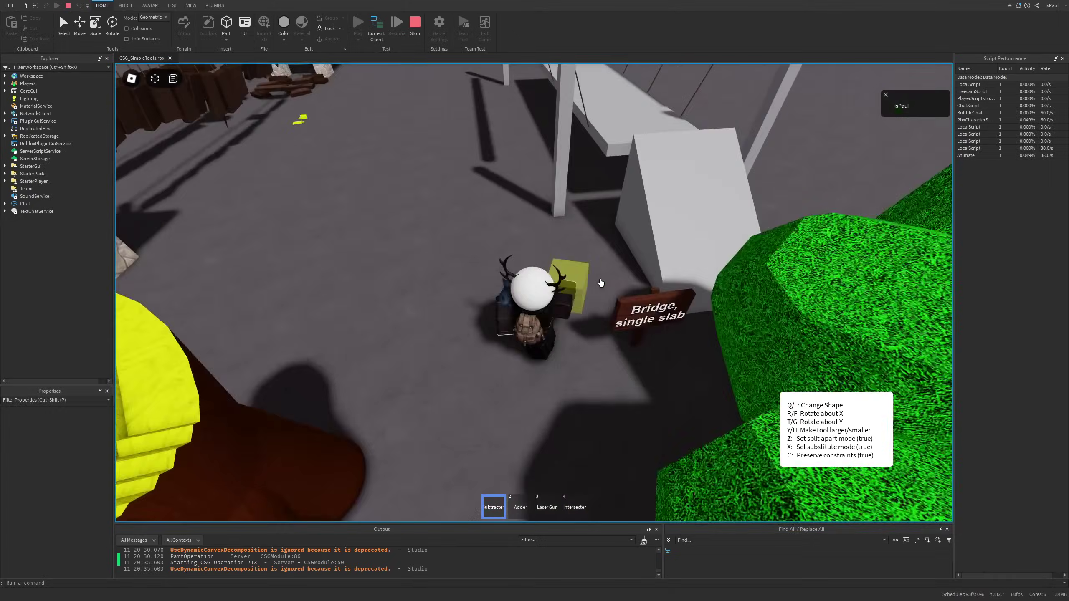
{"action": "right_click_drag", "start_coordinate": [590, 280], "coordinate": [445, 306]}
{"action": "key", "text": "d"}
{"action": "key", "text": "space"}
{"action": "key", "text": "w"}
{"action": "mouse_move", "coordinate": [446, 309]}
{"action": "left_mouse_down"}
{"action": "mouse_move", "coordinate": [466, 335]}
{"action": "mouse_move", "coordinate": [428, 459]}
{"action": "left_mouse_up"}
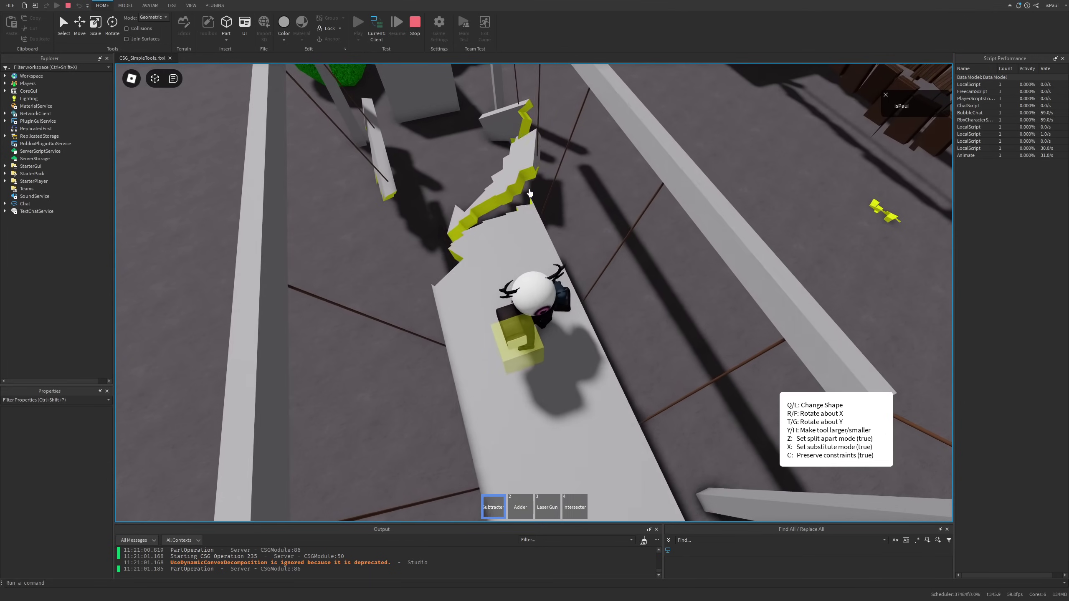
Back up along the remaining slab deck and cut a second strip across it.
{"action": "key", "text": "s"}
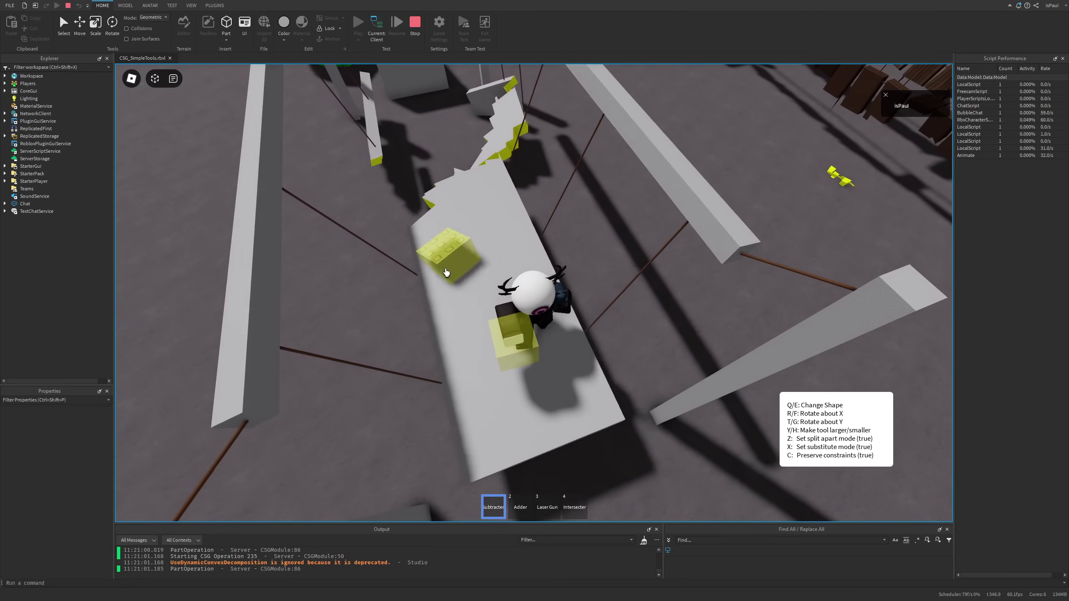
{"action": "mouse_move", "coordinate": [435, 310]}
{"action": "left_mouse_down"}
{"action": "mouse_move", "coordinate": [514, 203]}
{"action": "mouse_move", "coordinate": [478, 249]}
{"action": "mouse_move", "coordinate": [551, 236]}
{"action": "left_mouse_up"}
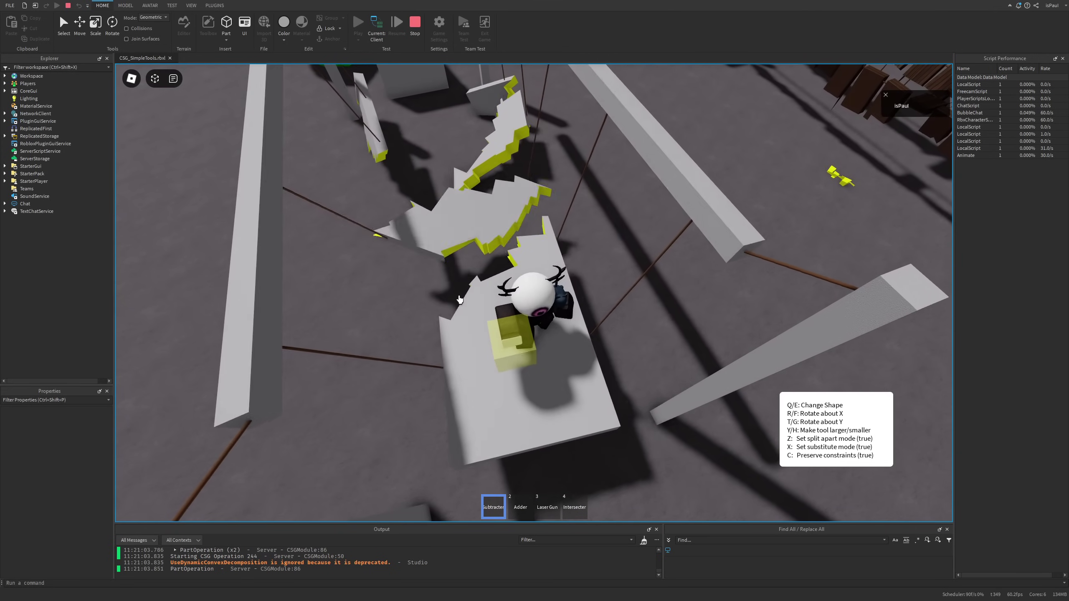
{"action": "right_click_drag", "start_coordinate": [558, 266], "coordinate": [555, 262]}
{"action": "mouse_move", "coordinate": [644, 365]}
{"action": "left_mouse_down"}
{"action": "mouse_move", "coordinate": [554, 232]}
{"action": "mouse_move", "coordinate": [628, 379]}
{"action": "left_mouse_up"}
{"action": "right_click_drag", "start_coordinate": [628, 379], "coordinate": [645, 324]}
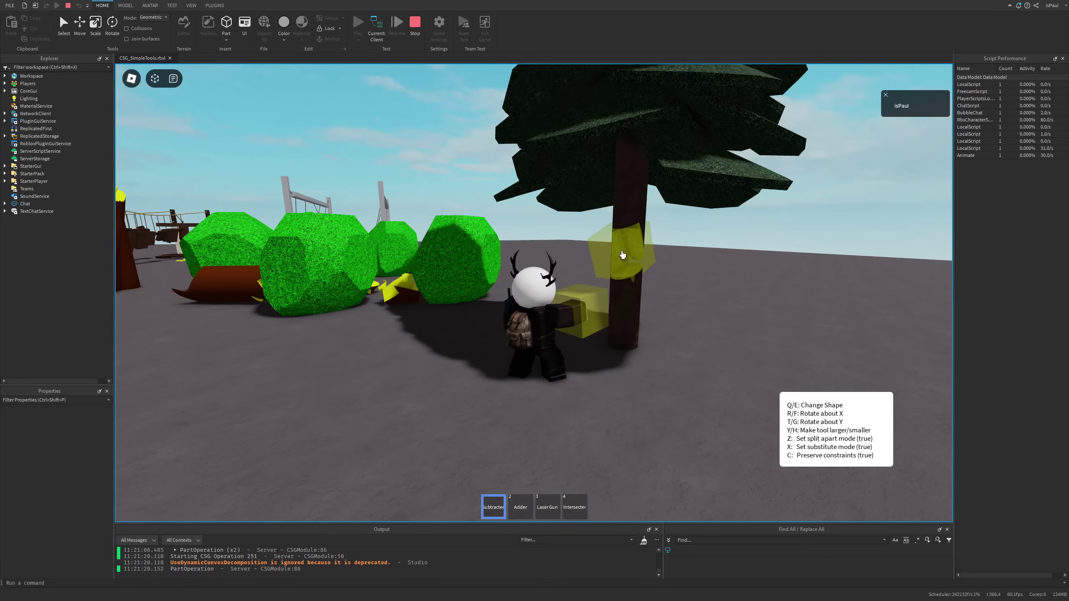
Move from the pine tree to the six welded plates and cut into them with the Subtracter.
{"action": "right_click_drag", "start_coordinate": [613, 256], "coordinate": [670, 284]}
{"action": "scroll", "coordinate": [669, 286], "scroll_direction": "down", "scroll_amount": 3}
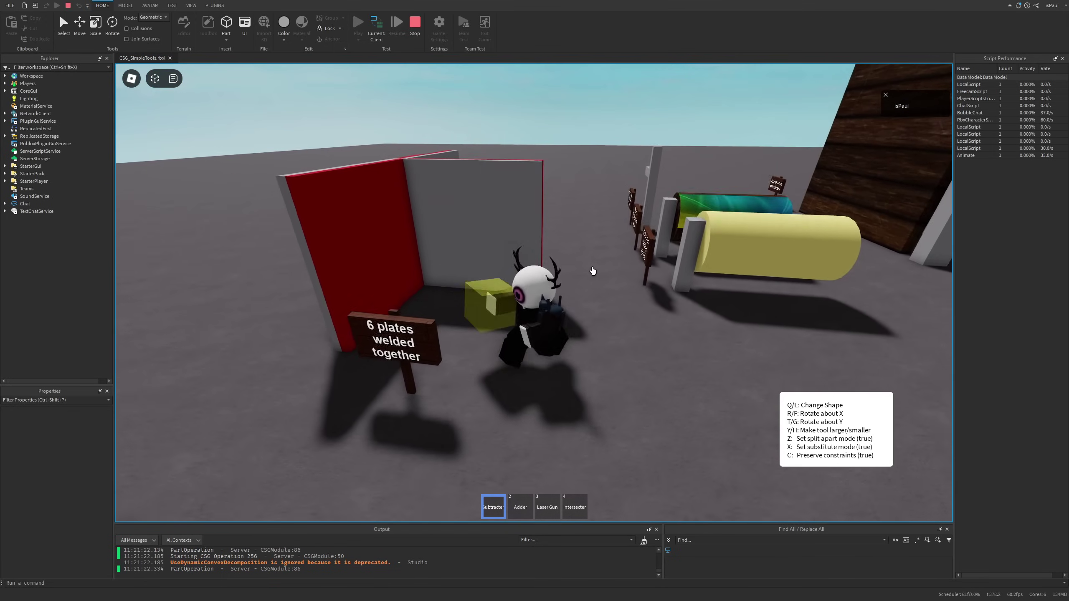
{"action": "key", "text": "s"}
{"action": "right_click_drag", "start_coordinate": [468, 351], "coordinate": [470, 253]}
{"action": "scroll", "coordinate": [487, 284], "scroll_direction": "down", "scroll_amount": 1}
{"action": "key", "text": "w"}
{"action": "left_click", "coordinate": [439, 200]}
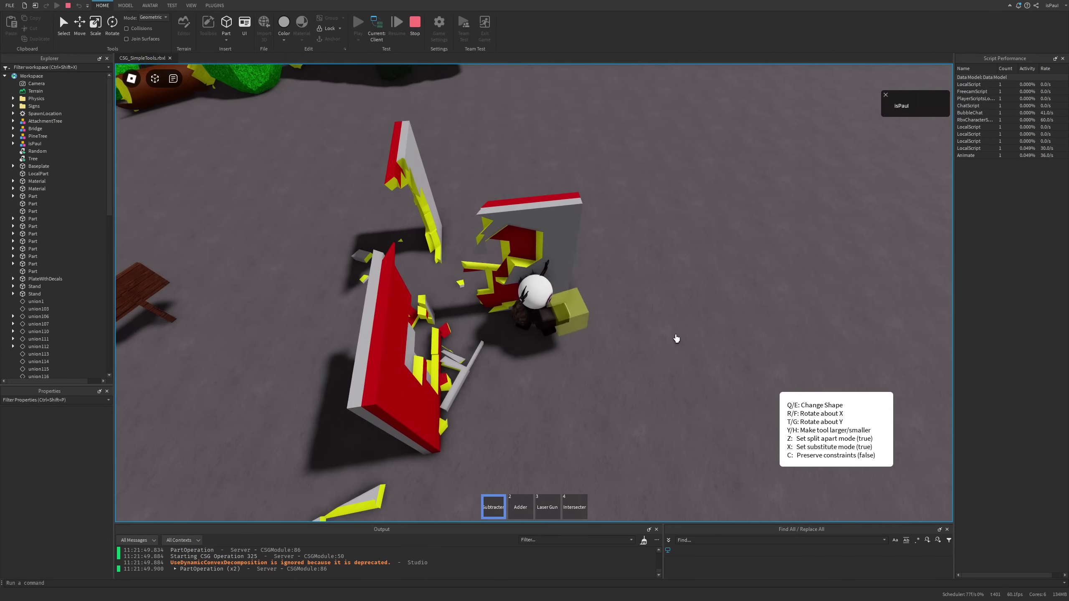
Circle the broken plates and test further cuts with preserve constraints set to false, comparing it with the true setting.
{"action": "right_click_drag", "start_coordinate": [866, 469], "coordinate": [715, 404]}
{"action": "left_click", "coordinate": [645, 334]}
{"action": "key", "text": "w"}
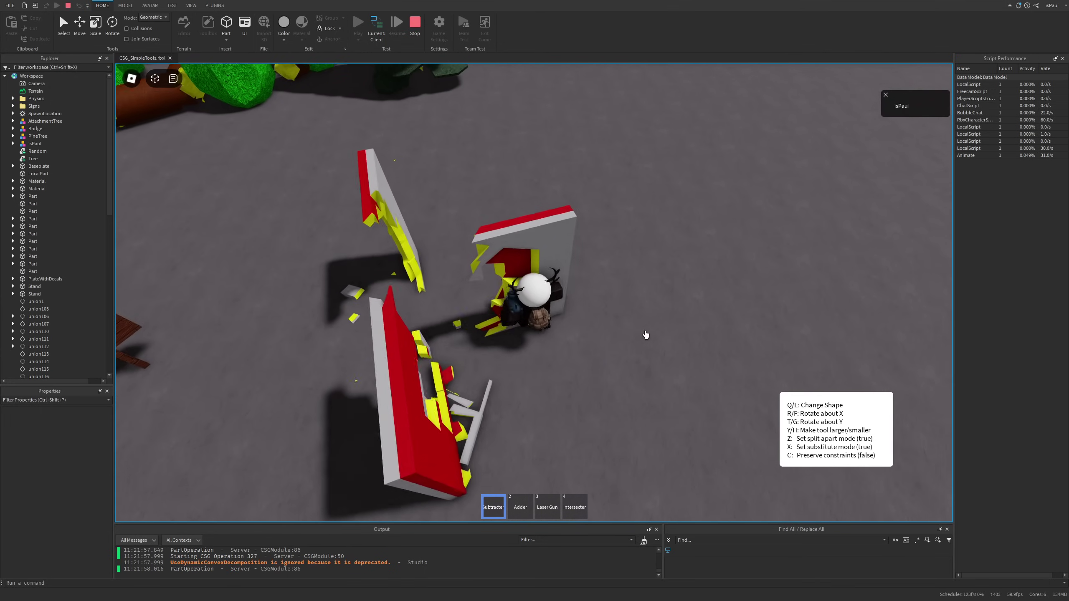
{"action": "right_click_drag", "start_coordinate": [644, 334], "coordinate": [475, 337]}
{"action": "key", "text": "d"}
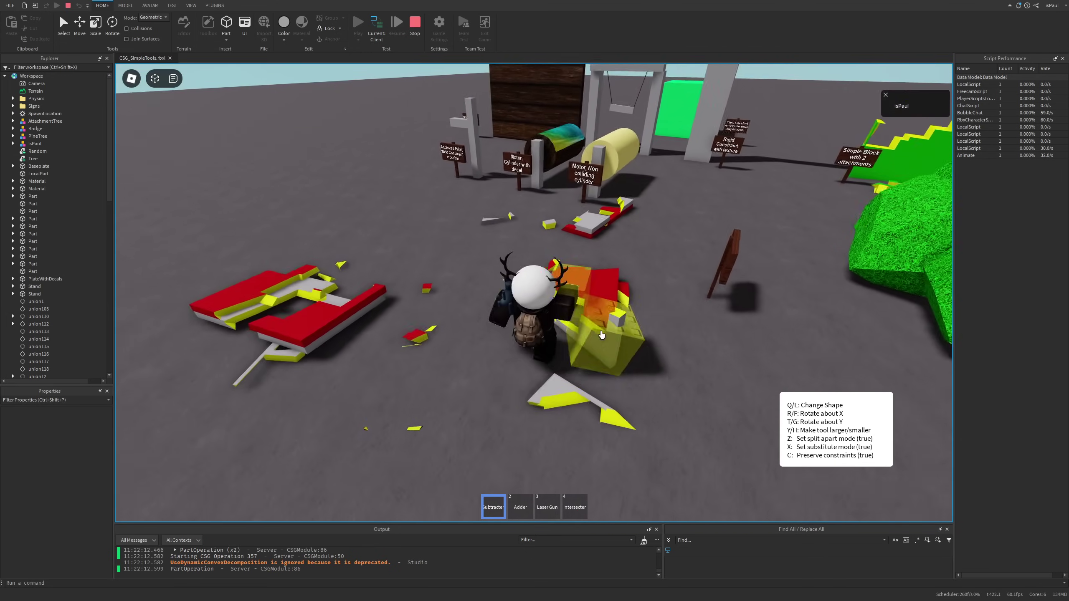
Walk past the scattered plate pieces to the two motor-driven cylinders and jump onto the one with the decal.
{"action": "key", "text": "w"}
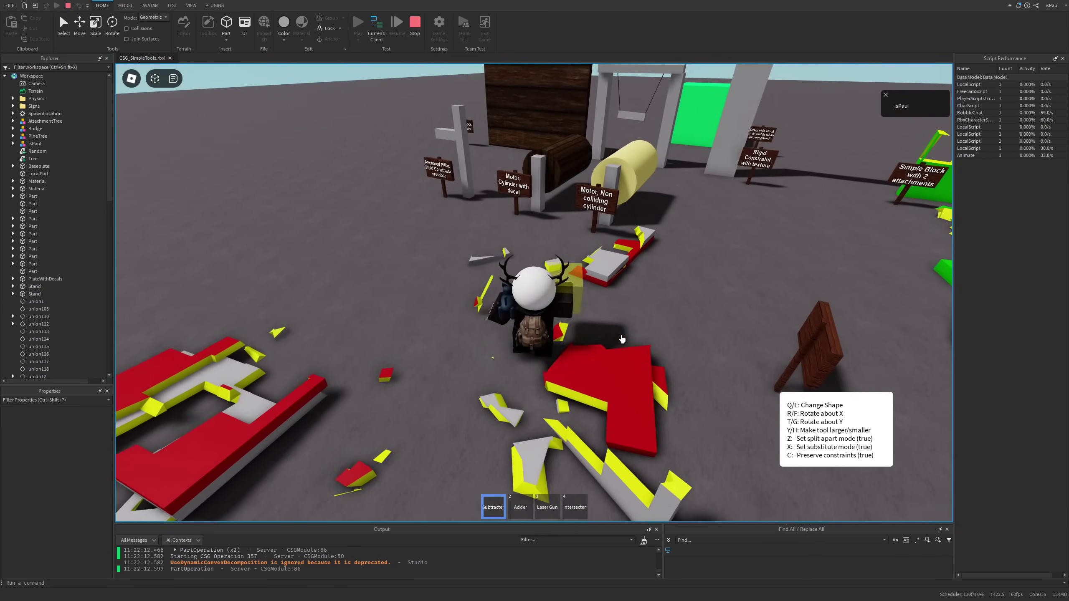
{"action": "right_click_drag", "start_coordinate": [620, 340], "coordinate": [623, 346]}
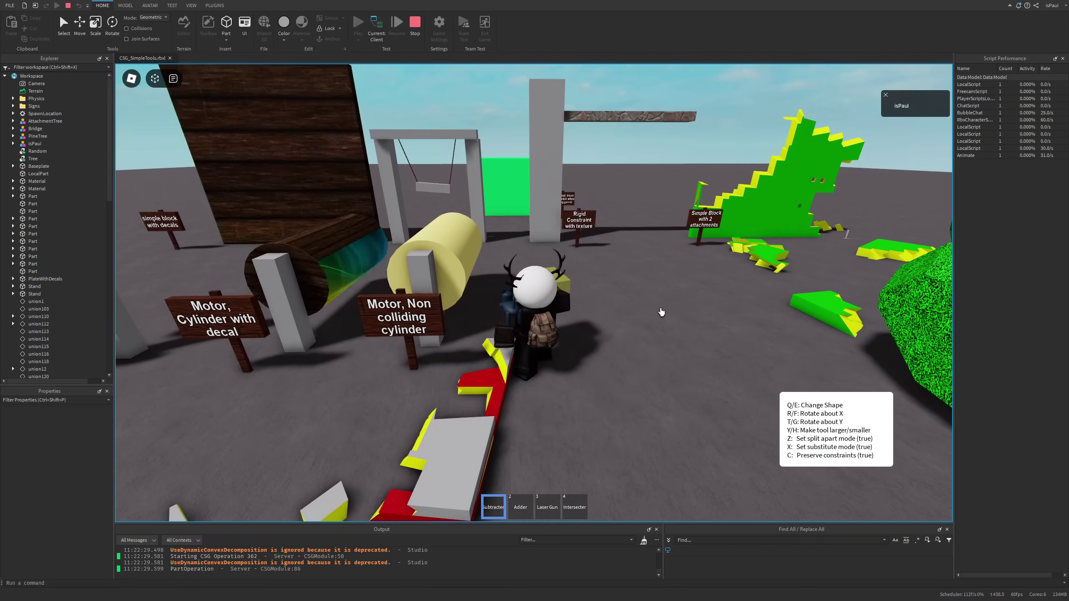
{"action": "key", "text": "w"}
{"action": "right_click_drag", "start_coordinate": [662, 312], "coordinate": [661, 313]}
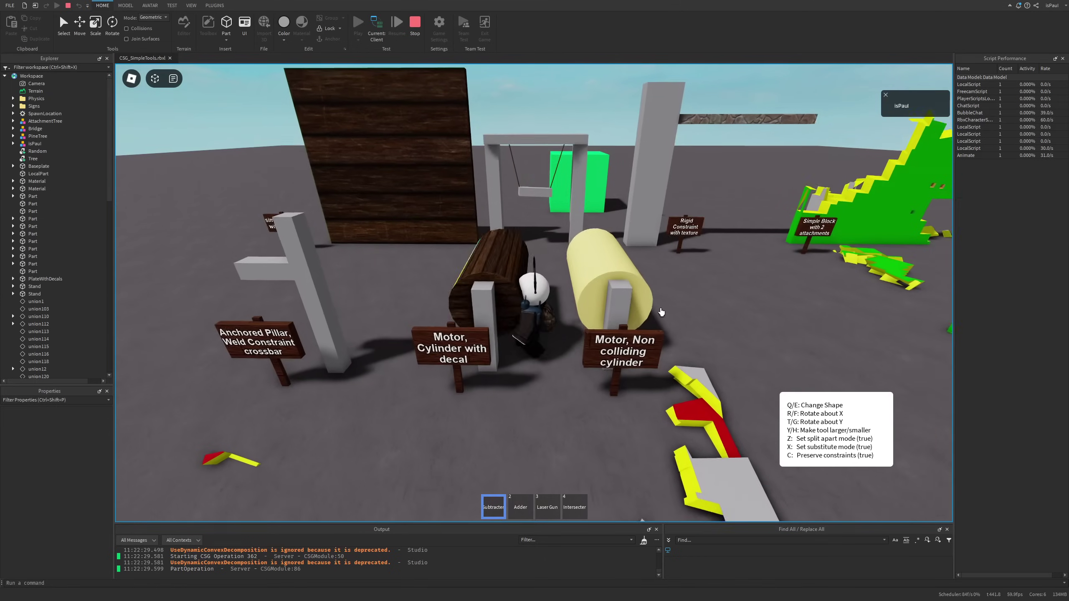
{"action": "key", "text": "w"}
{"action": "key", "text": "w"}
{"action": "key", "text": "space"}
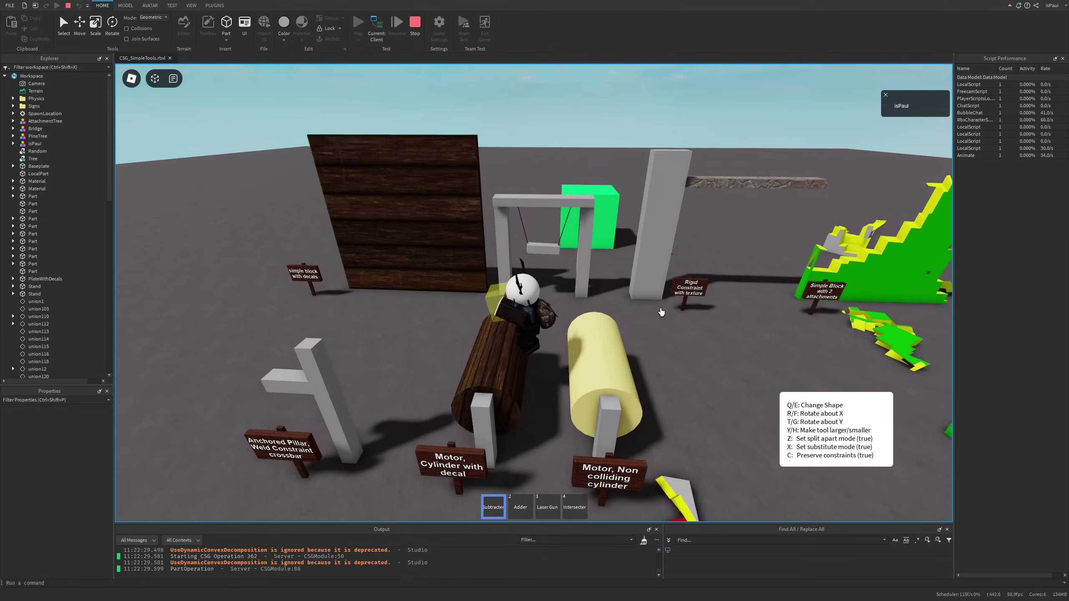
{"action": "key", "text": "space"}
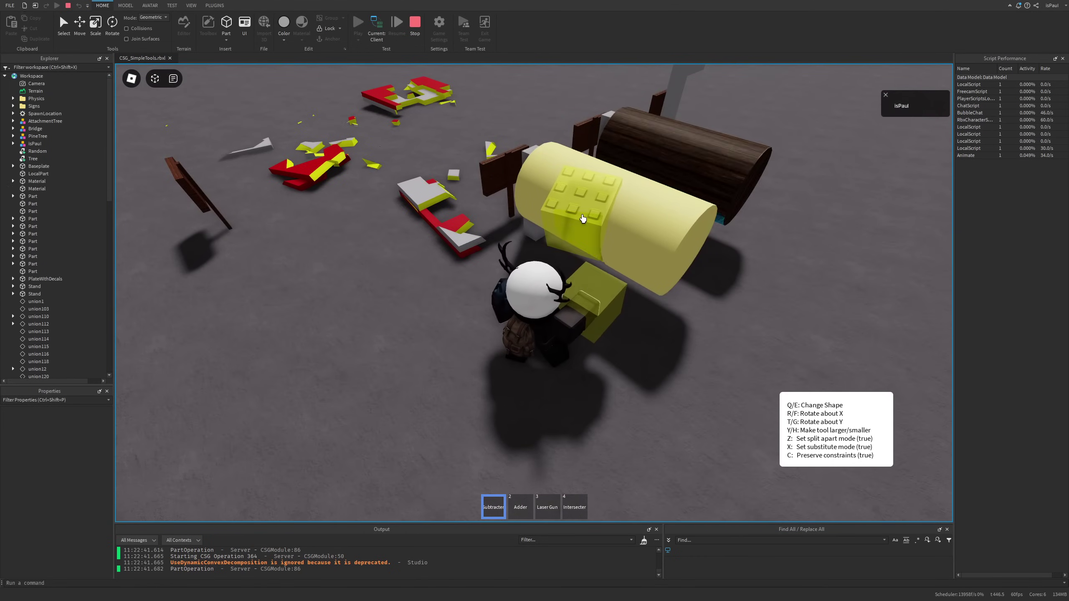
Position beside the non-colliding motor cylinder and cut into its free end with the block-shaped Subtracter.
{"action": "right_click_drag", "start_coordinate": [666, 313], "coordinate": [657, 298]}
{"action": "key", "text": "a"}
{"action": "key", "text": "d"}
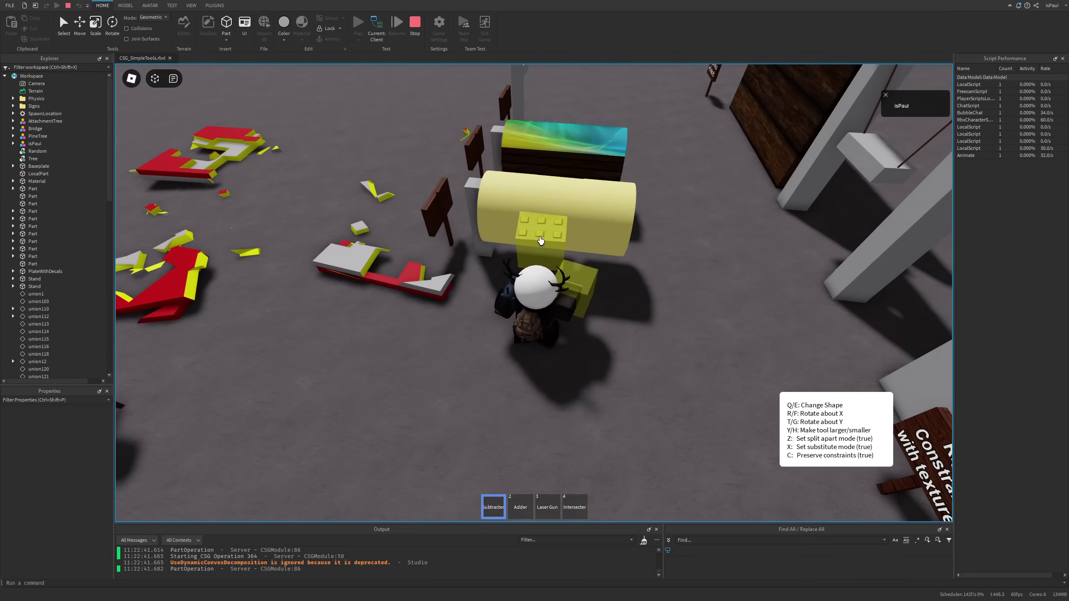
{"action": "right_click_drag", "start_coordinate": [716, 268], "coordinate": [716, 268]}
{"action": "key", "text": "d"}
{"action": "key", "text": "a"}
{"action": "right_click_drag", "start_coordinate": [609, 275], "coordinate": [609, 275]}
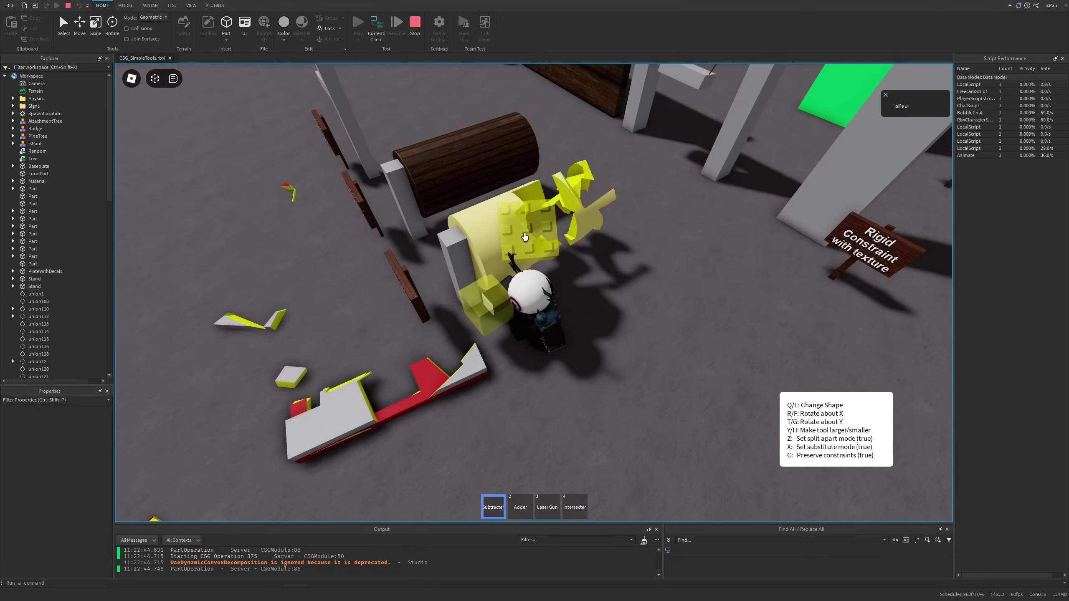
Cut away the rest of the non-colliding cylinder down to its support post.
{"action": "left_click", "coordinate": [522, 236]}
{"action": "left_click", "coordinate": [522, 236]}
{"action": "key", "text": "d"}
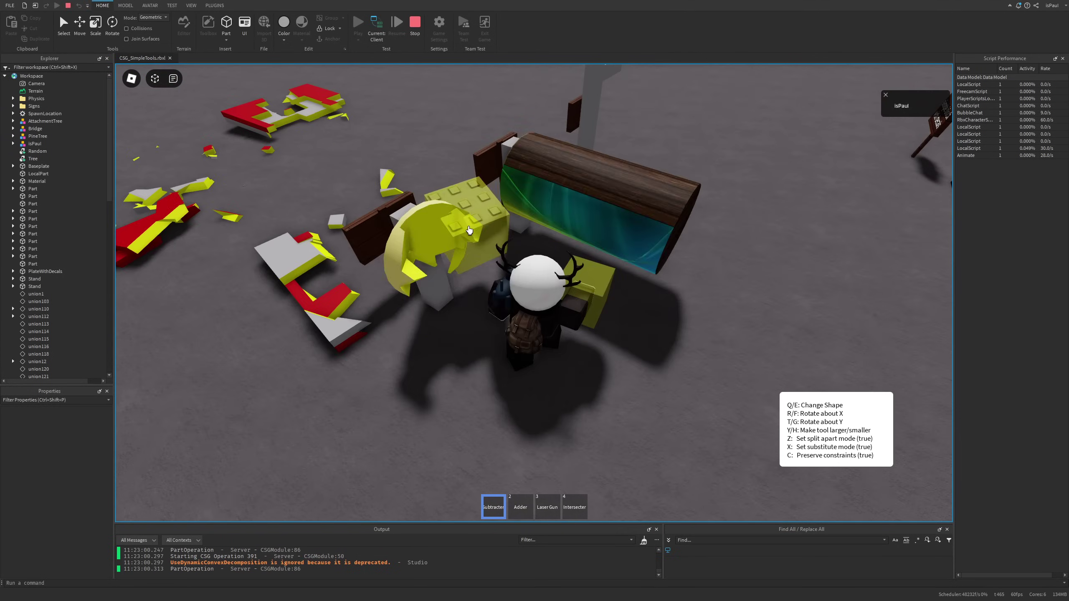
{"action": "left_click", "coordinate": [473, 239]}
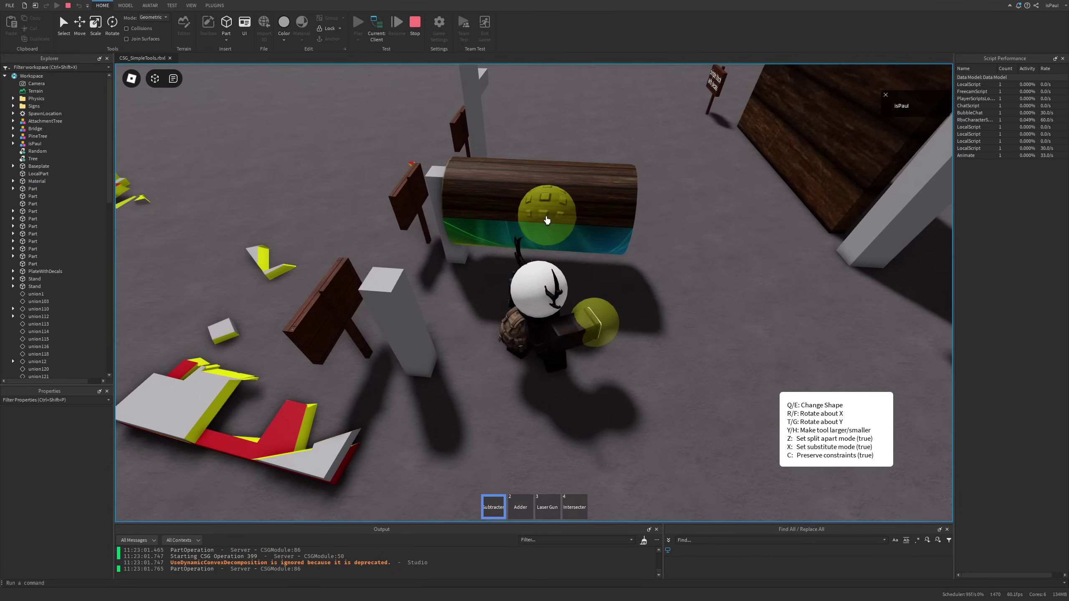
Carve the motor cylinder with decal using the ball-shaped Subtracter and inspect the hollowed surface up close.
{"action": "right_click_drag", "start_coordinate": [539, 220], "coordinate": [538, 220]}
{"action": "key", "text": "a"}
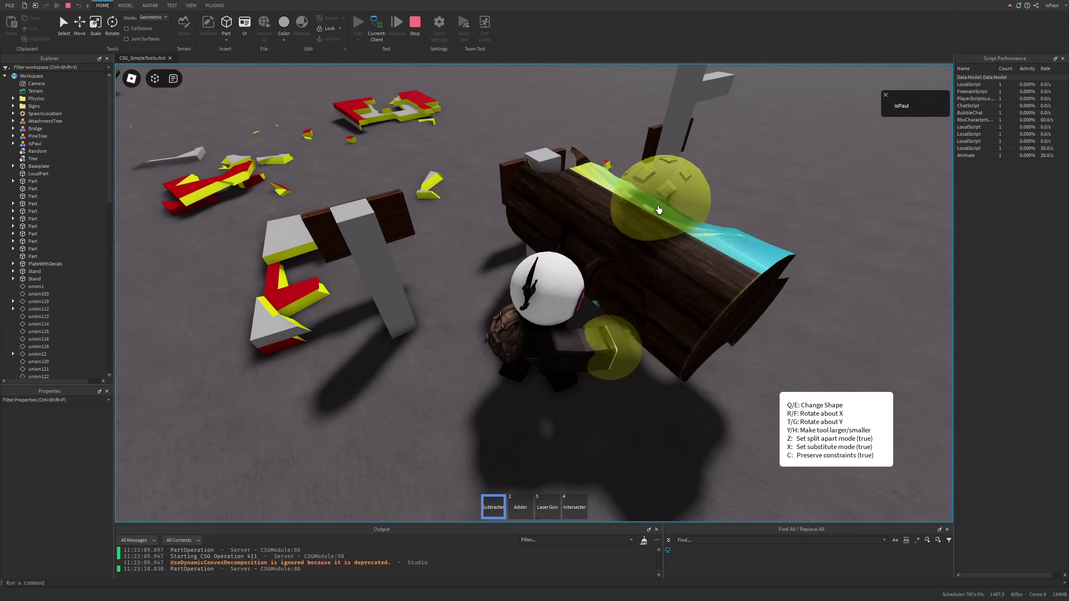
{"action": "left_click", "coordinate": [728, 239]}
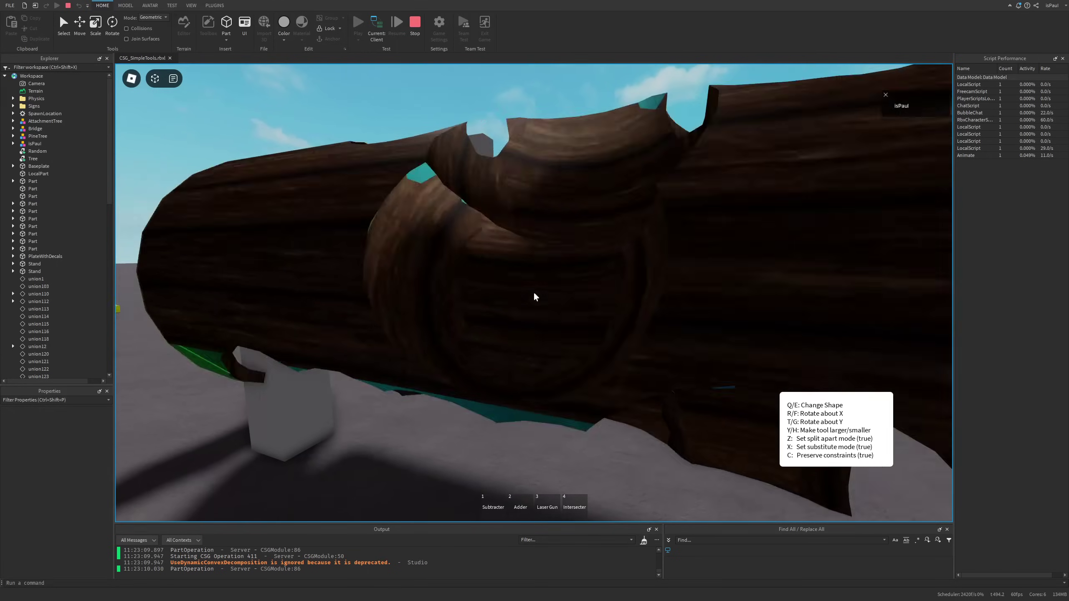
{"action": "key", "text": "w"}
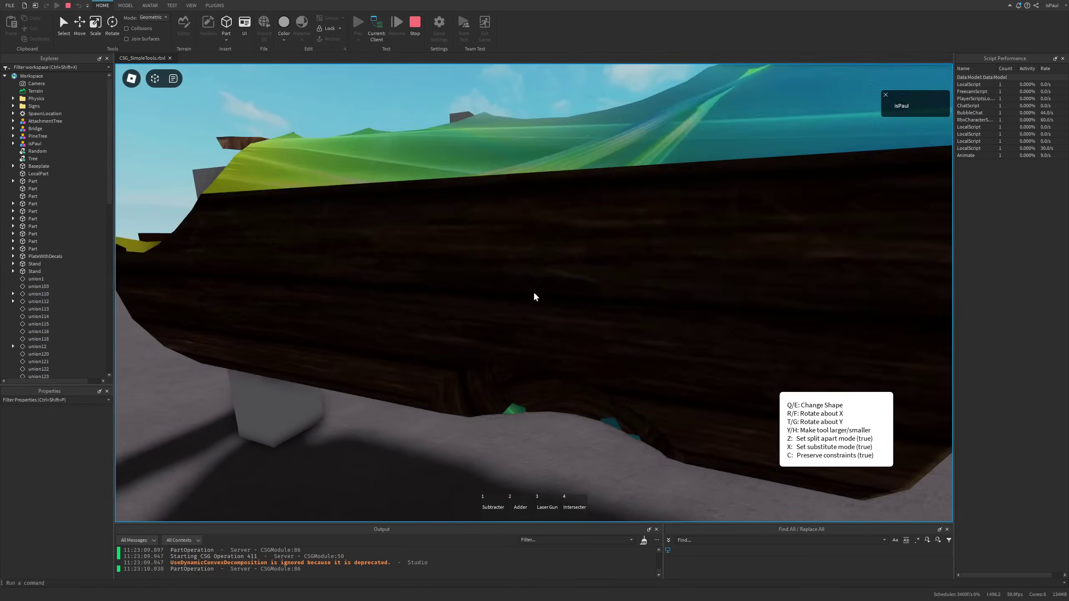
{"action": "scroll", "coordinate": [534, 293], "scroll_direction": "down", "scroll_amount": 1}
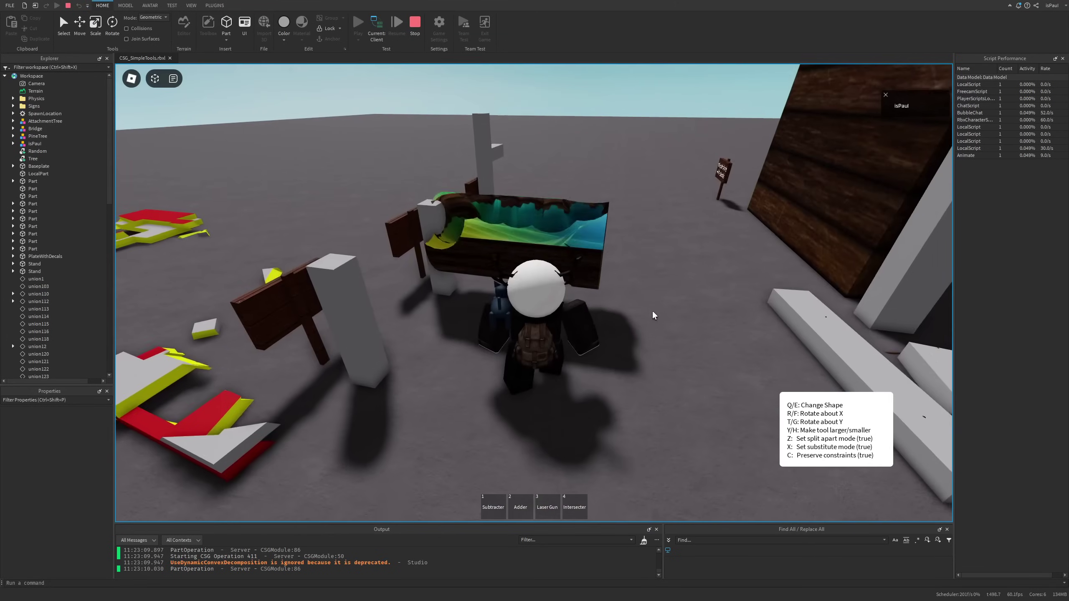
Switch to the Adder and add ball shapes inside the hollowed cylinder with decal.
{"action": "key", "text": "2"}
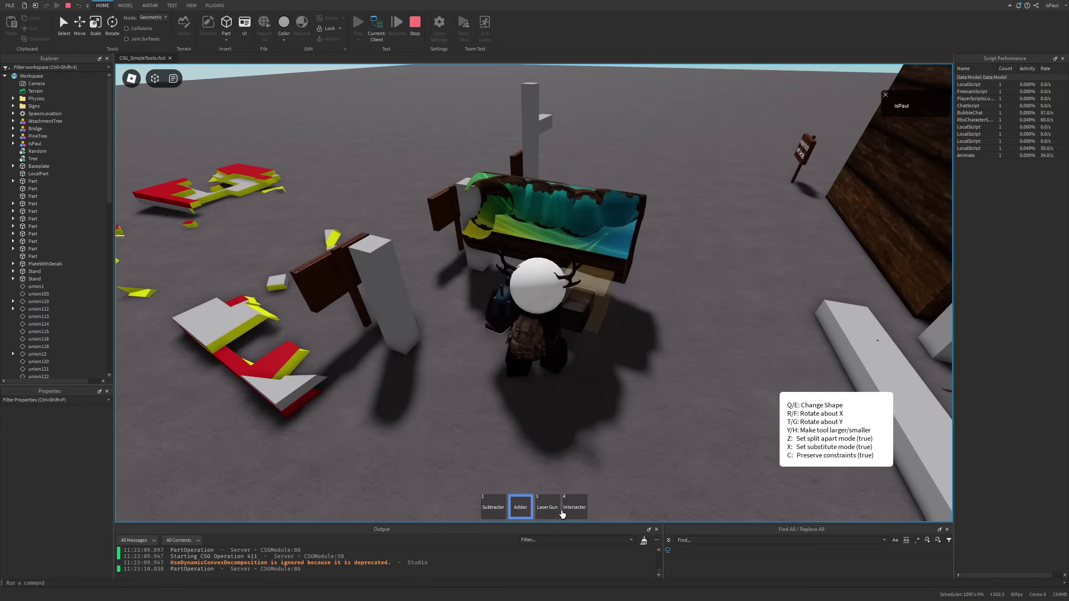
{"action": "right_click_drag", "start_coordinate": [658, 399], "coordinate": [658, 400]}
{"action": "left_click", "coordinate": [659, 241]}
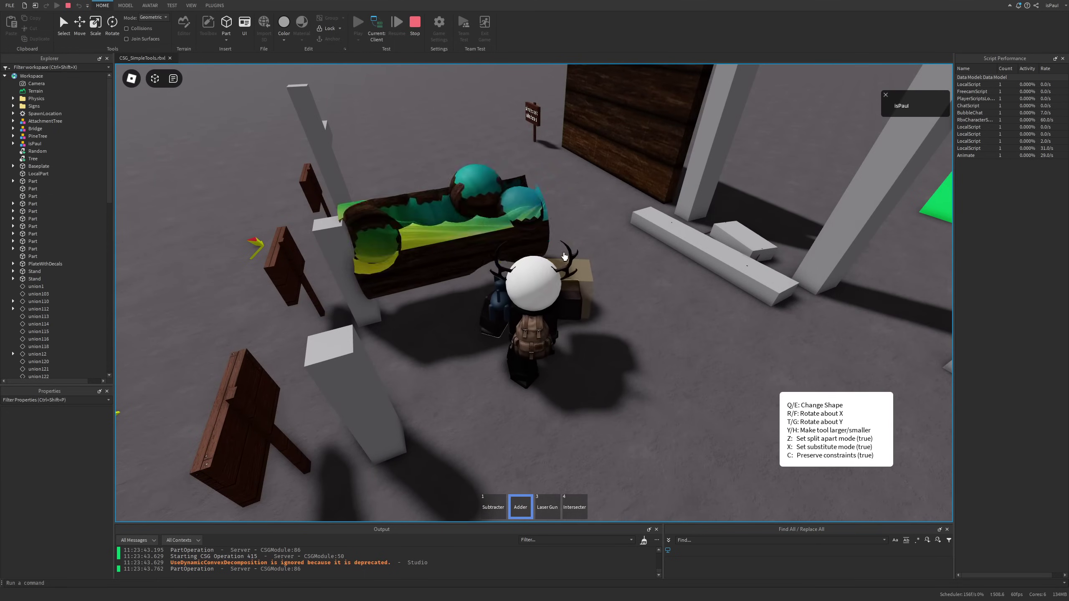
Add more ball shapes around the outer end of the motor cylinder with decal using the Adder.
{"action": "right_click_drag", "start_coordinate": [656, 243], "coordinate": [656, 244]}
{"action": "left_click", "coordinate": [623, 235]}
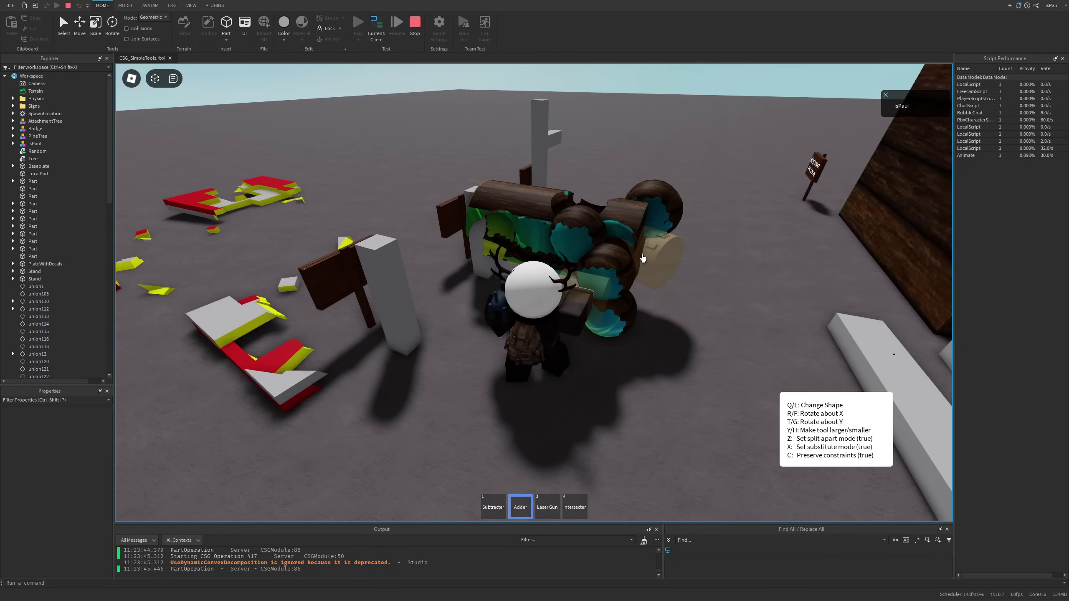
{"action": "right_click_drag", "start_coordinate": [669, 317], "coordinate": [668, 317]}
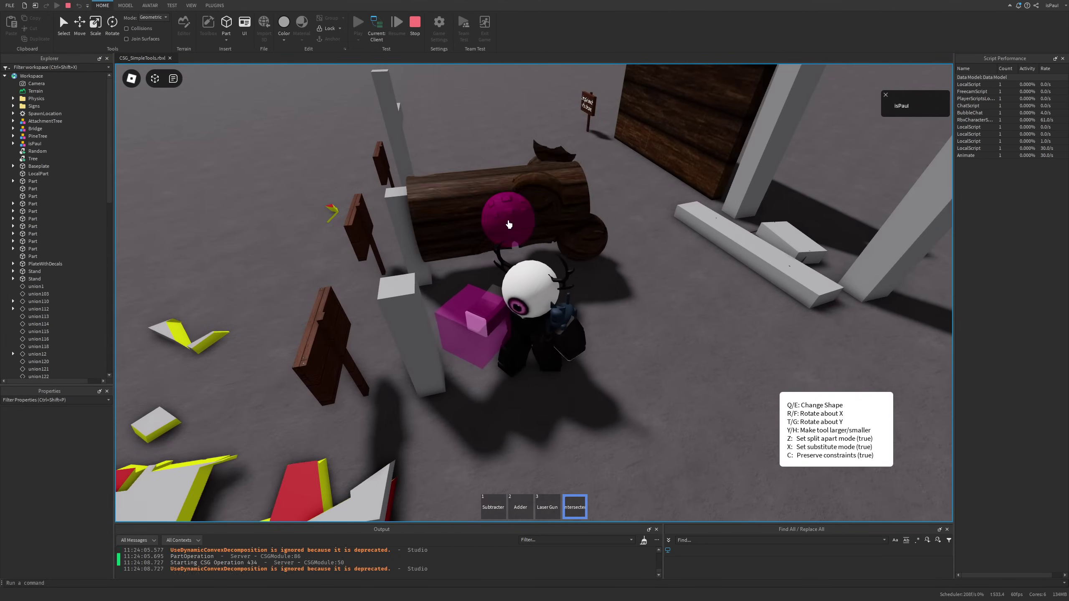
Walk from the motor cylinder to the partially unioned tree and intersect its foliage with the Intersecter.
{"action": "right_click_drag", "start_coordinate": [659, 282], "coordinate": [665, 279]}
{"action": "key", "text": "w"}
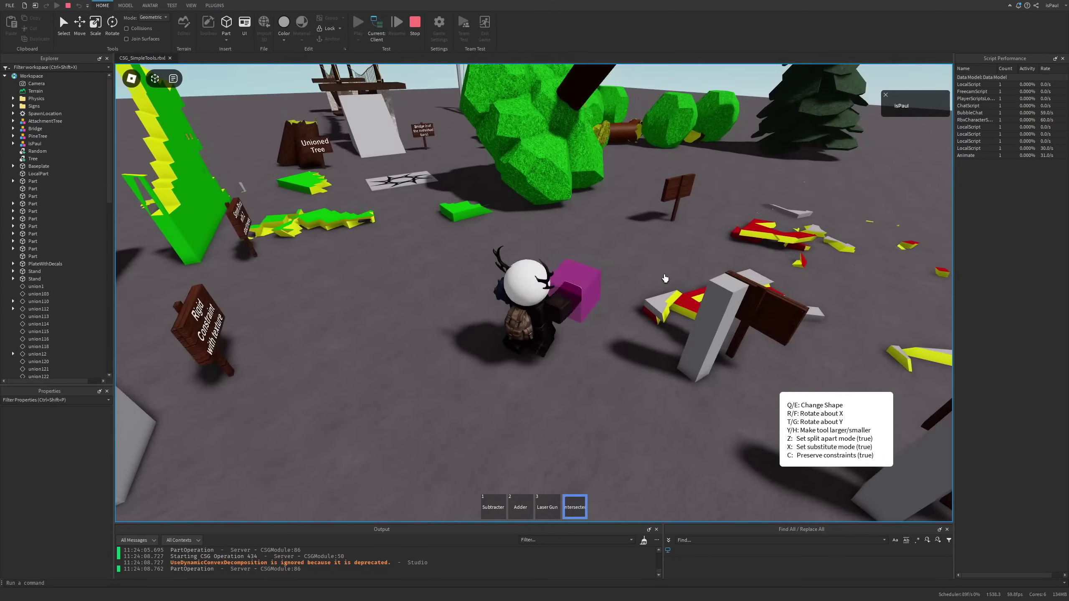
{"action": "key", "text": "w"}
{"action": "left_click", "coordinate": [558, 200]}
Approach the side of the bridge and intersect its hanging planks with the ball-shaped Intersecter.
{"action": "right_click_drag", "start_coordinate": [617, 250], "coordinate": [616, 251]}
{"action": "key", "text": "space"}
{"action": "key", "text": "w"}
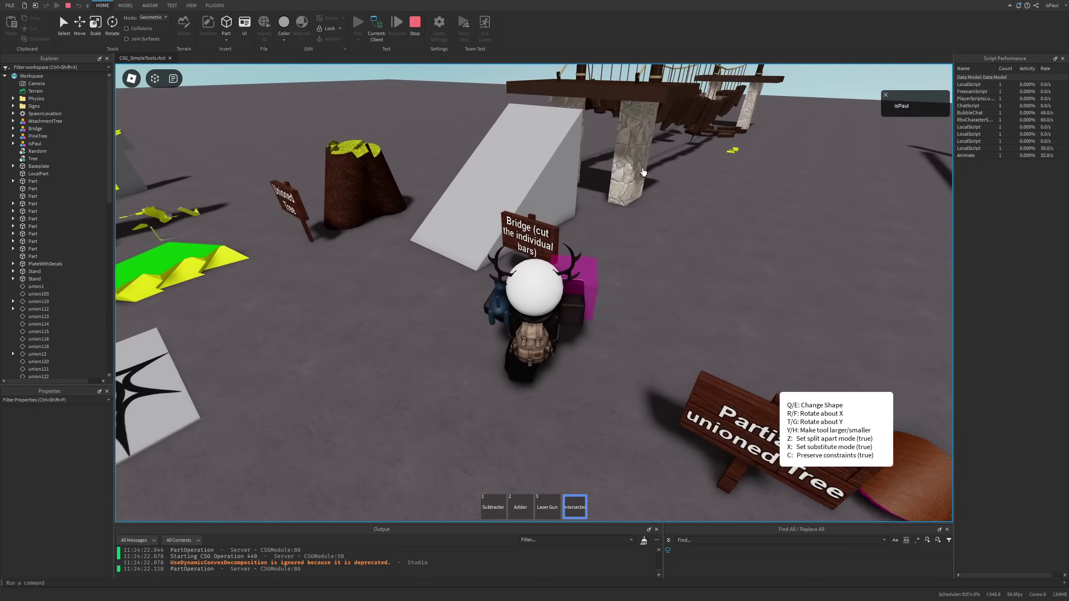
{"action": "key", "text": "d"}
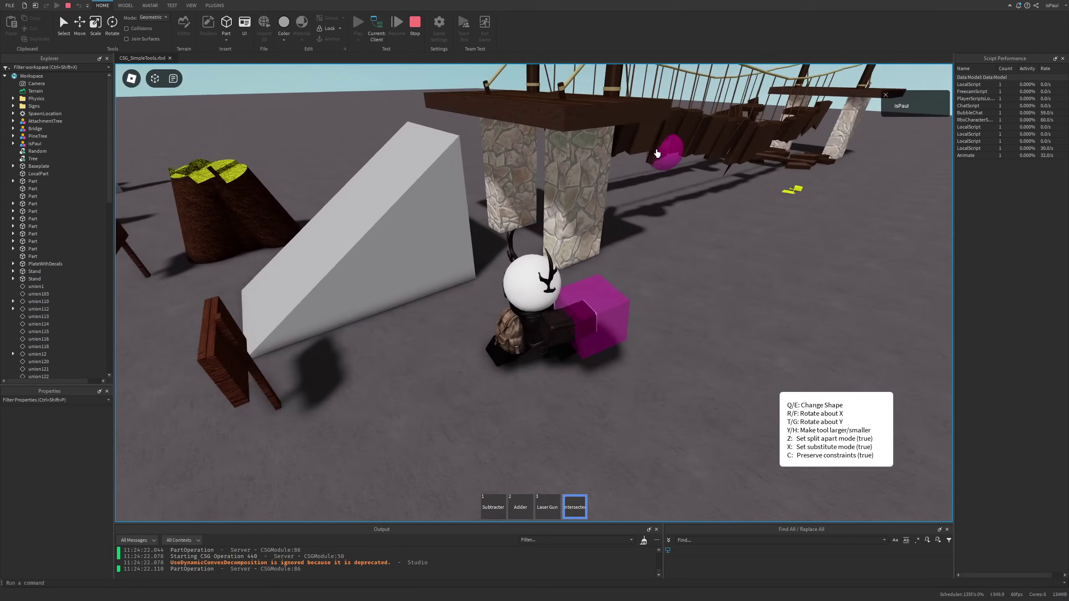
{"action": "key", "text": "d"}
{"action": "left_click", "coordinate": [595, 164]}
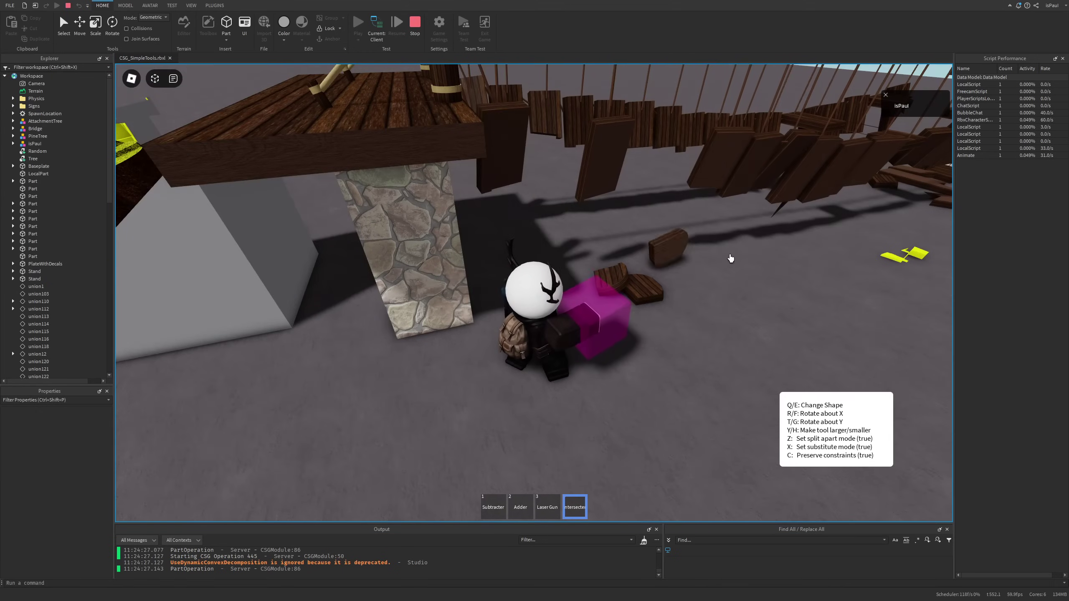
{"action": "key", "text": "d"}
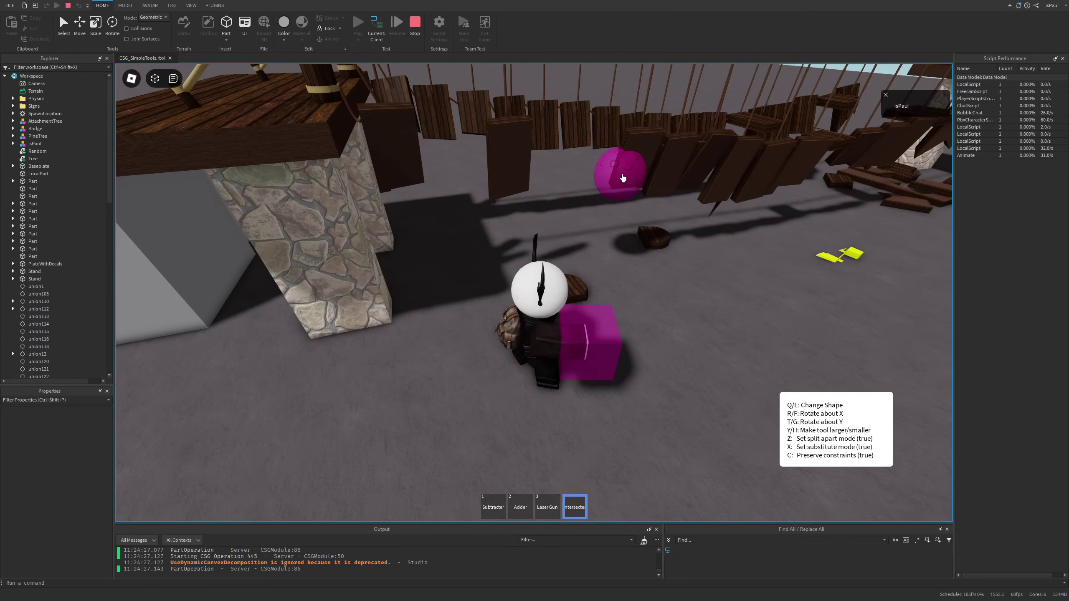
{"action": "key", "text": "w"}
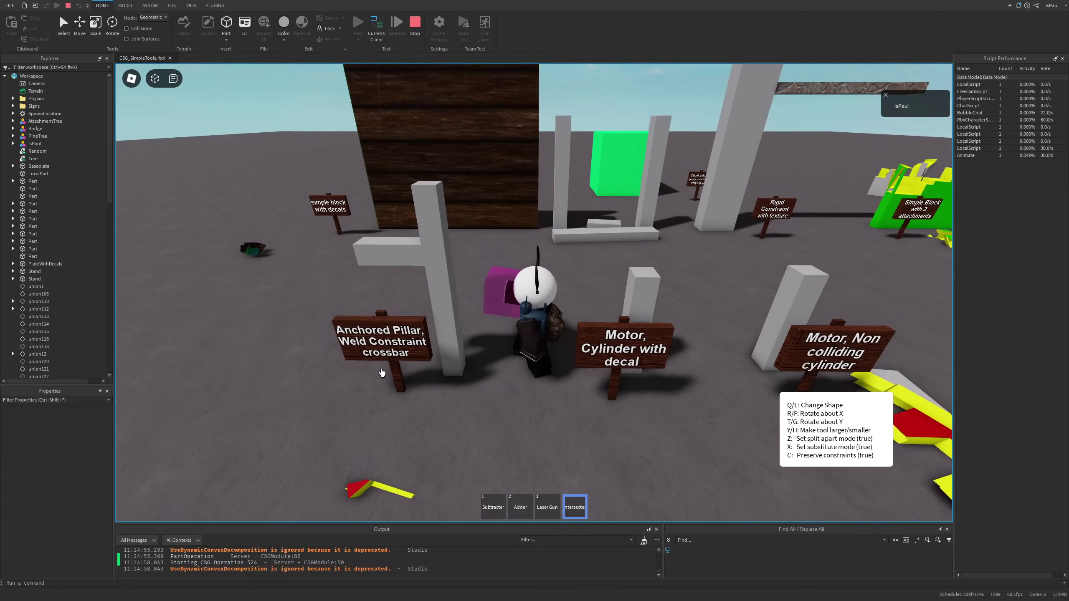
Walk to the simple block with decals and turn off split apart mode for the Subtracter.
{"action": "key", "text": "w"}
{"action": "right_click_drag", "start_coordinate": [483, 331], "coordinate": [483, 331]}
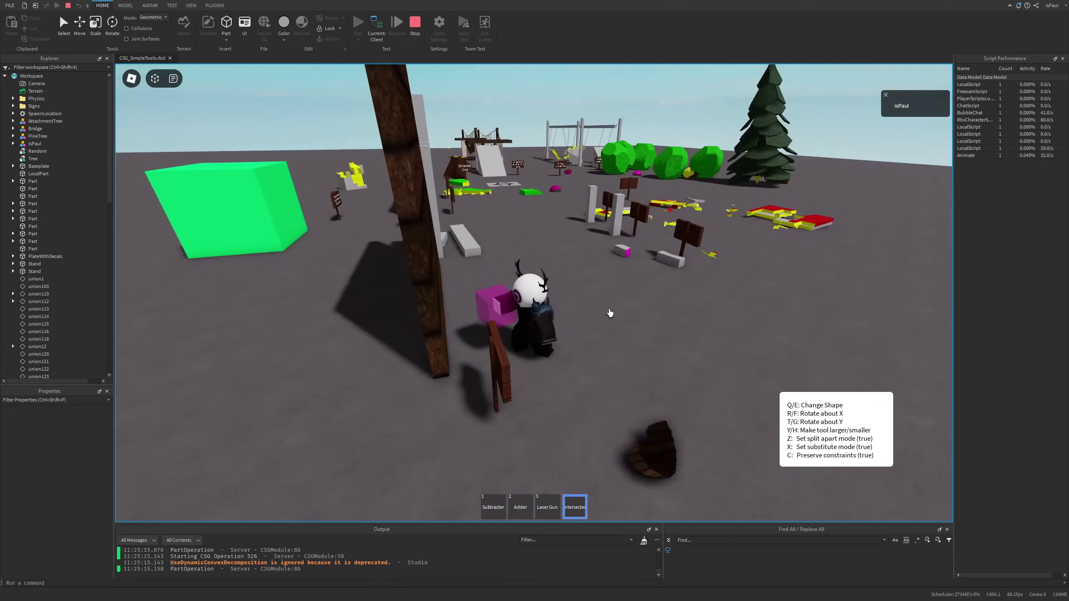
{"action": "right_click_drag", "start_coordinate": [609, 313], "coordinate": [609, 313]}
{"action": "key", "text": "d"}
{"action": "key", "text": "z"}
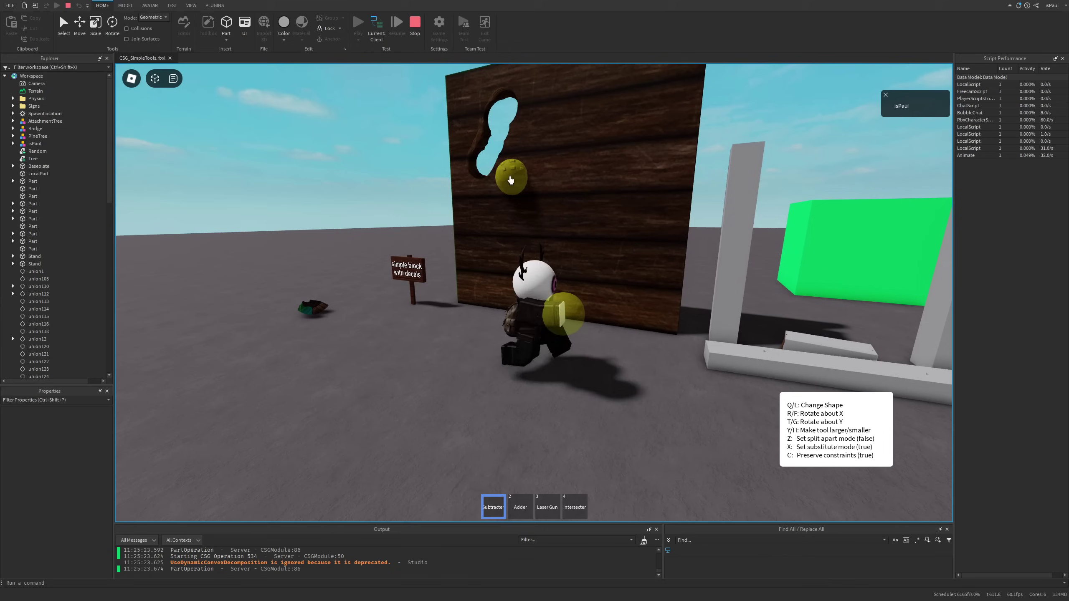
Carve overlapping ball-shaped holes through the simple block with decals using the Subtracter.
{"action": "key", "text": "a"}
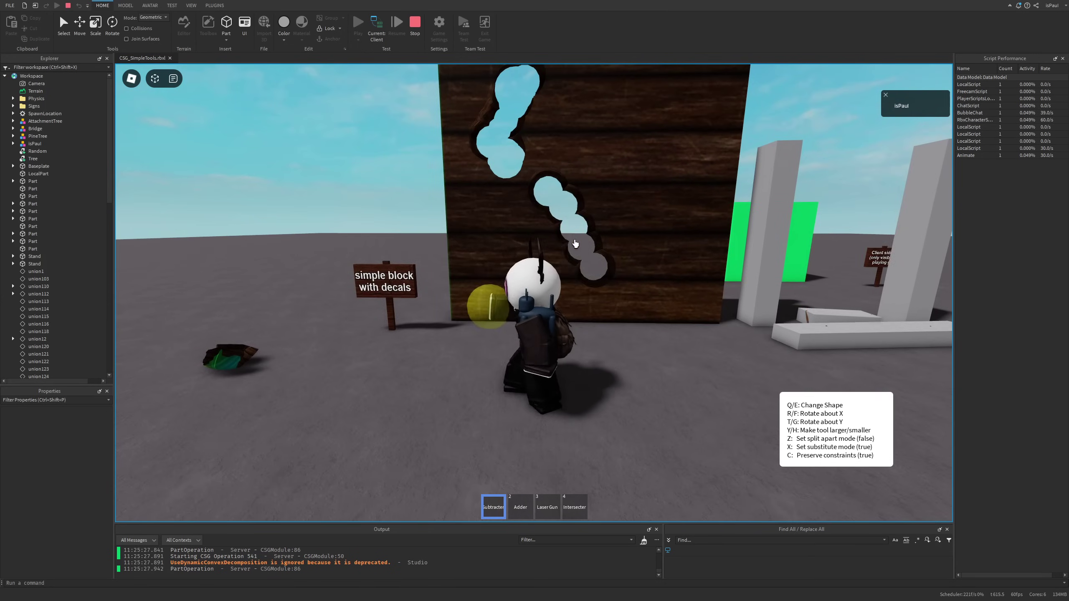
{"action": "right_click_drag", "start_coordinate": [573, 246], "coordinate": [573, 246]}
{"action": "left_click", "coordinate": [569, 238]}
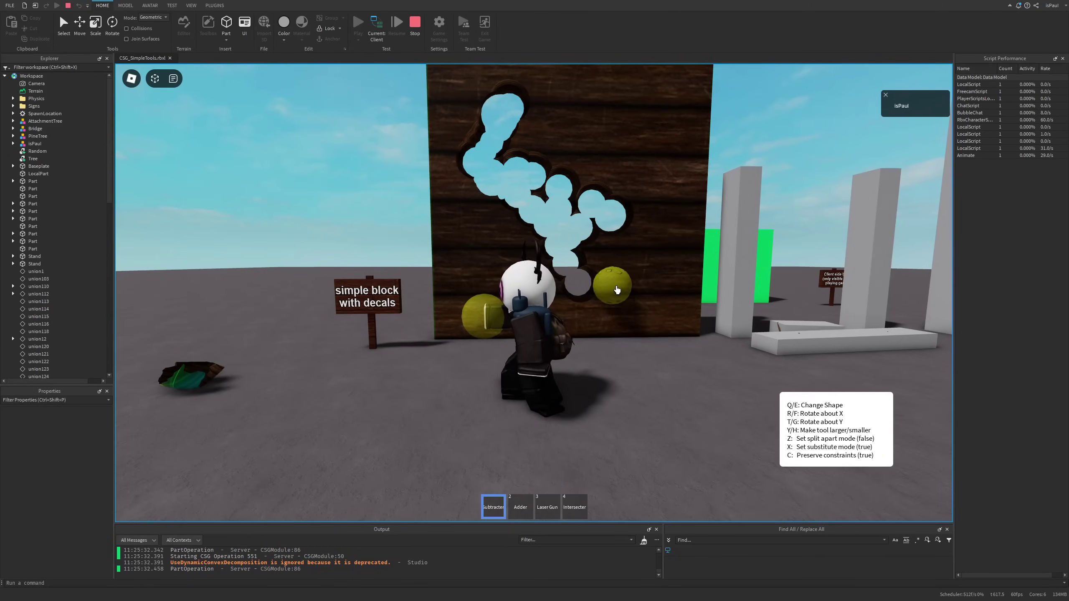
Cross the fallen grey beam and walk up to the client side block.
{"action": "key", "text": "s"}
{"action": "key", "text": "d"}
{"action": "key", "text": "w"}
{"action": "right_click_drag", "start_coordinate": [543, 253], "coordinate": [543, 253]}
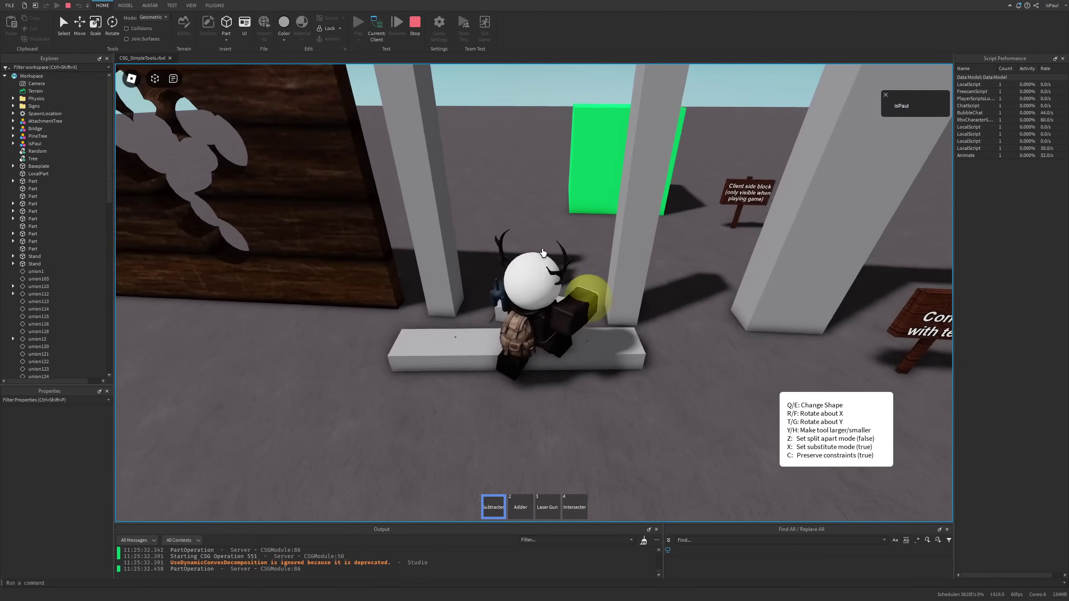
{"action": "key", "text": "space"}
{"action": "scroll", "coordinate": [543, 252], "scroll_direction": "down", "scroll_amount": 3}
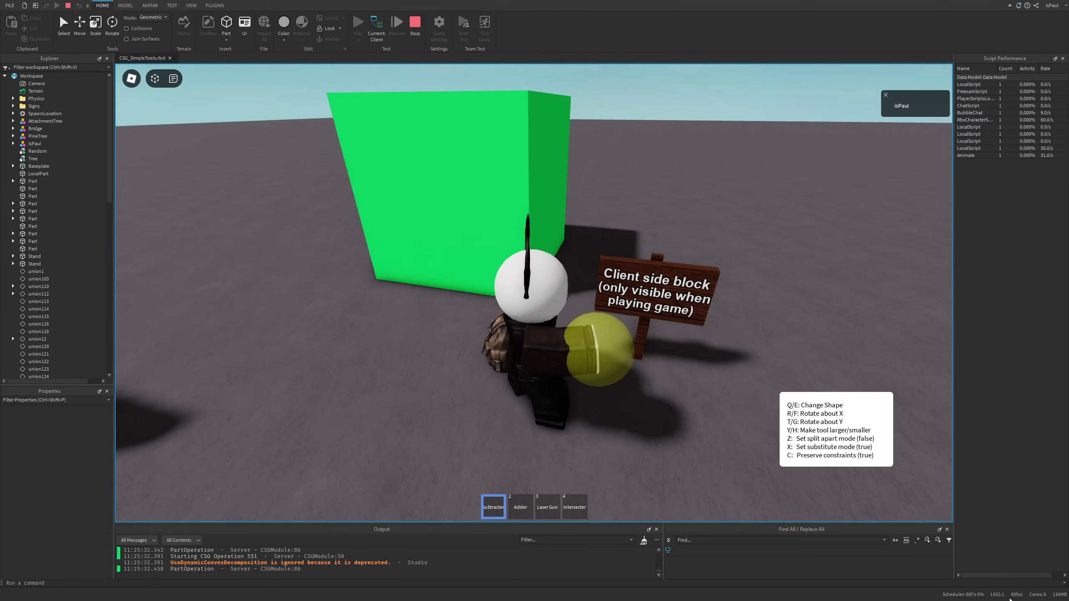
Circle the green client side block and start cutting its face with the ball-shaped Subtracter.
{"action": "key", "text": "d"}
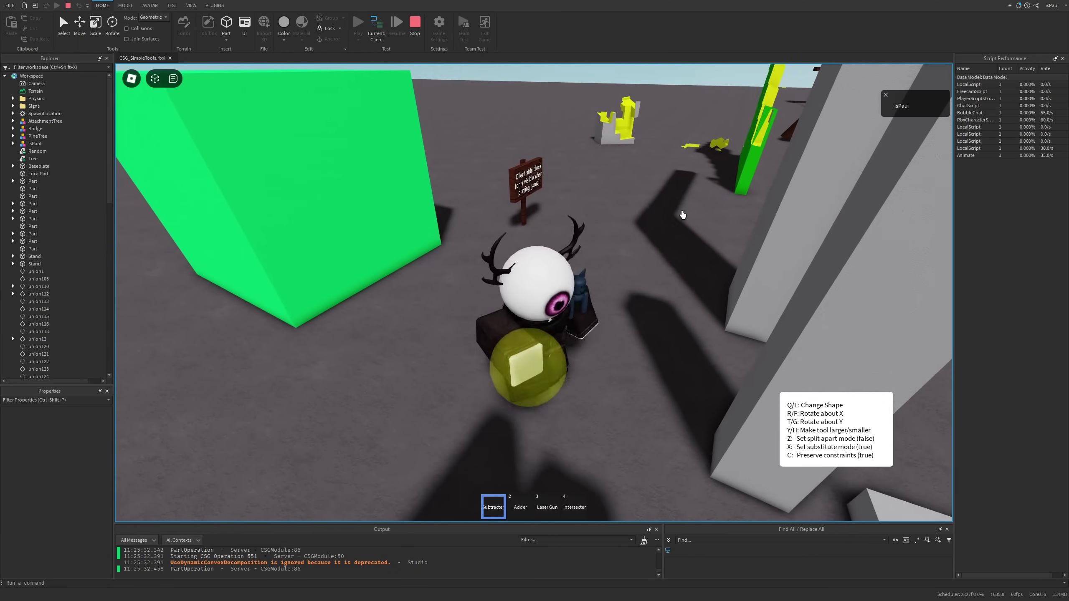
{"action": "key", "text": "w"}
{"action": "right_click_drag", "start_coordinate": [687, 254], "coordinate": [730, 252]}
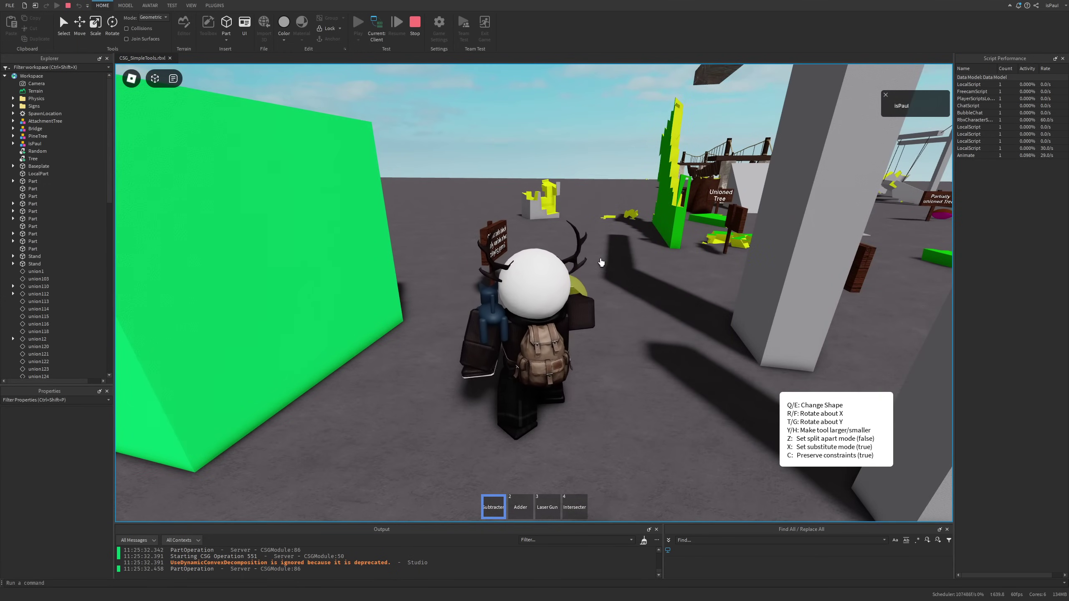
{"action": "right_click_drag", "start_coordinate": [601, 263], "coordinate": [583, 249]}
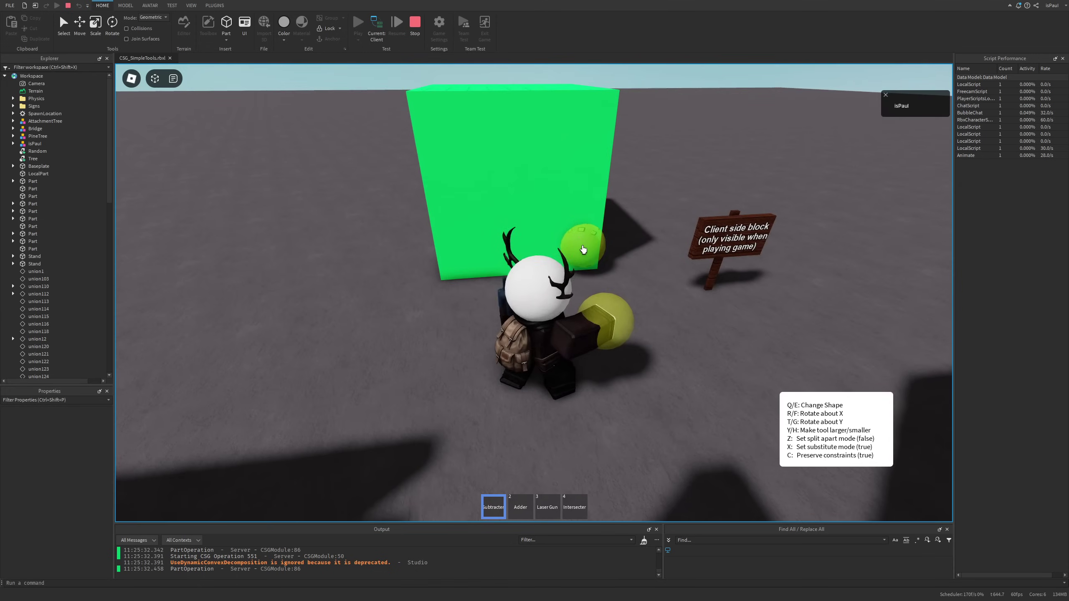
{"action": "key", "text": "w"}
{"action": "right_click_drag", "start_coordinate": [473, 226], "coordinate": [472, 224]}
{"action": "scroll", "coordinate": [472, 224], "scroll_direction": "down", "scroll_amount": 3}
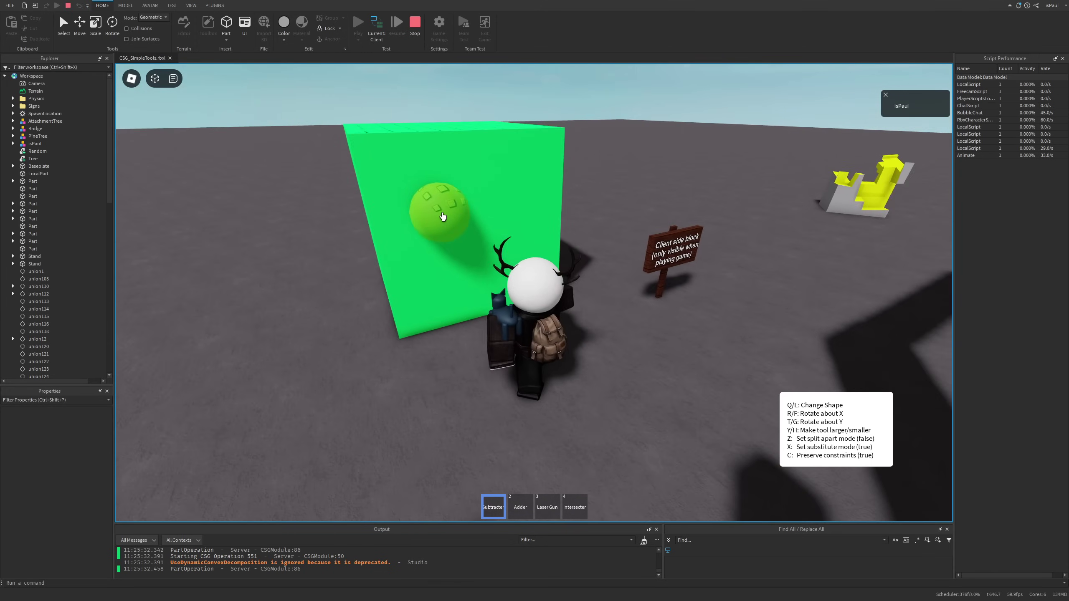
{"action": "mouse_move", "coordinate": [415, 172]}
{"action": "left_mouse_down"}
{"action": "mouse_move", "coordinate": [386, 198]}
{"action": "mouse_move", "coordinate": [481, 146]}
{"action": "left_mouse_up"}
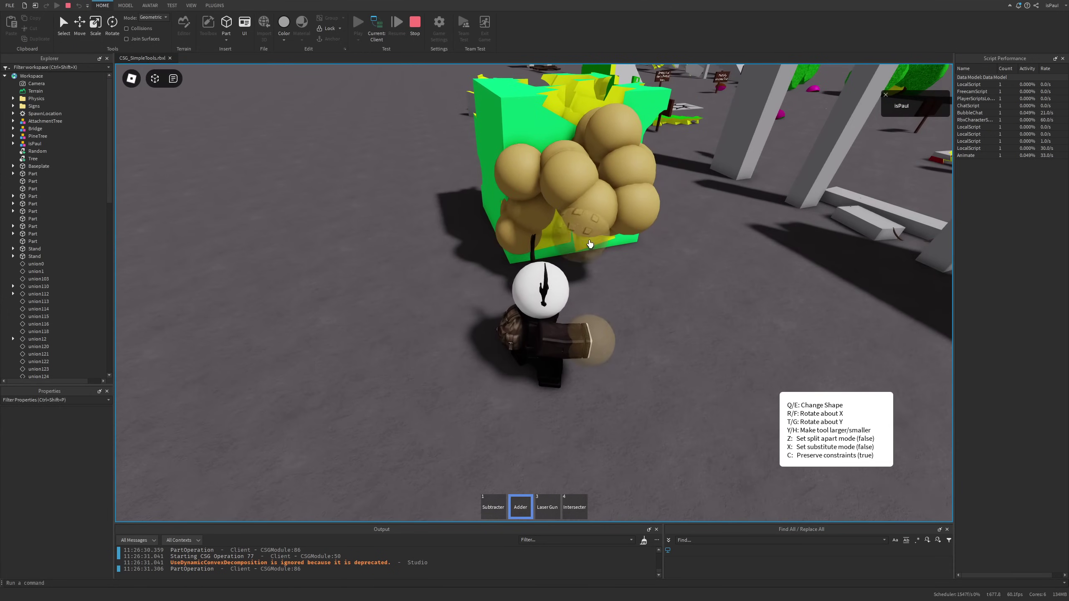
Switch back to the Subtracter and carve away the added balls and several sides of the client side block.
{"action": "key", "text": "1"}
{"action": "left_click", "coordinate": [607, 211]}
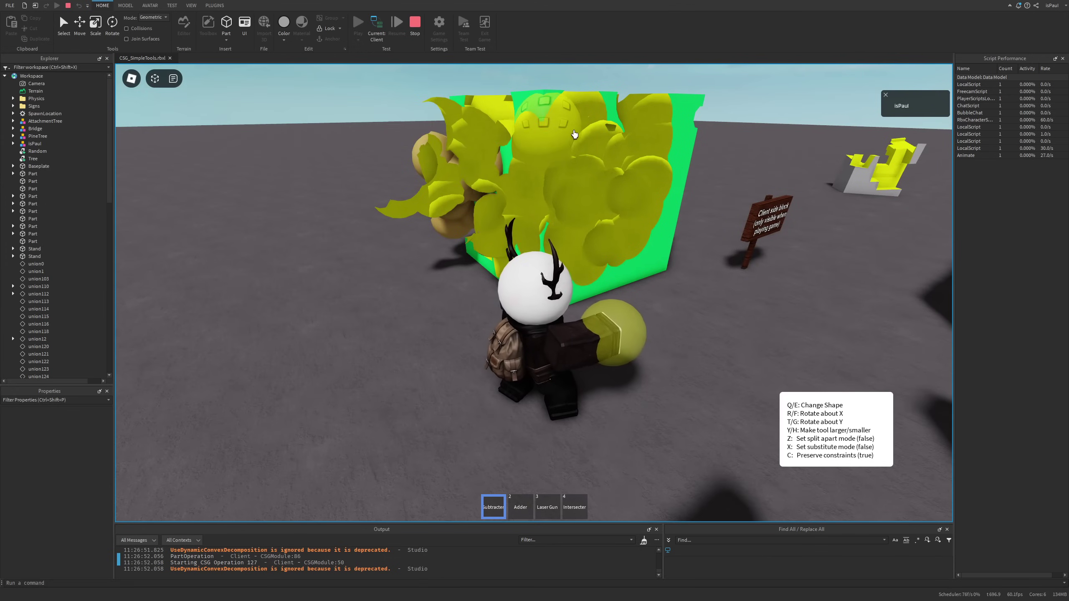
{"action": "mouse_move", "coordinate": [575, 134]}
{"action": "left_mouse_down"}
{"action": "mouse_move", "coordinate": [537, 88]}
{"action": "mouse_move", "coordinate": [592, 105]}
{"action": "mouse_move", "coordinate": [471, 162]}
{"action": "mouse_move", "coordinate": [591, 175]}
{"action": "left_mouse_up"}
{"action": "key", "text": "d"}
{"action": "key", "text": "w"}
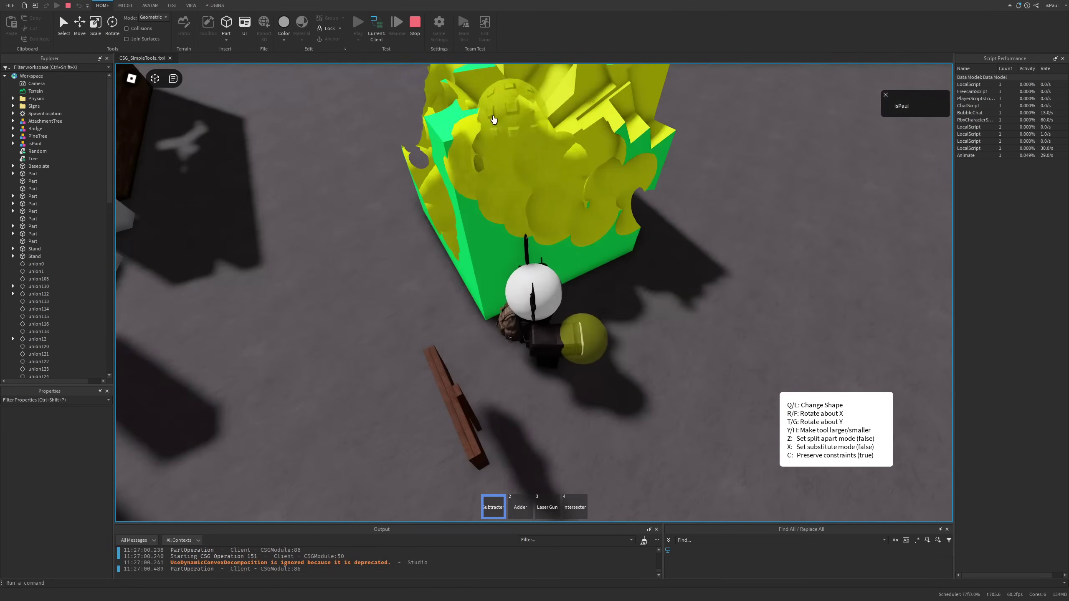
{"action": "left_click_drag", "start_coordinate": [464, 223], "coordinate": [466, 229]}
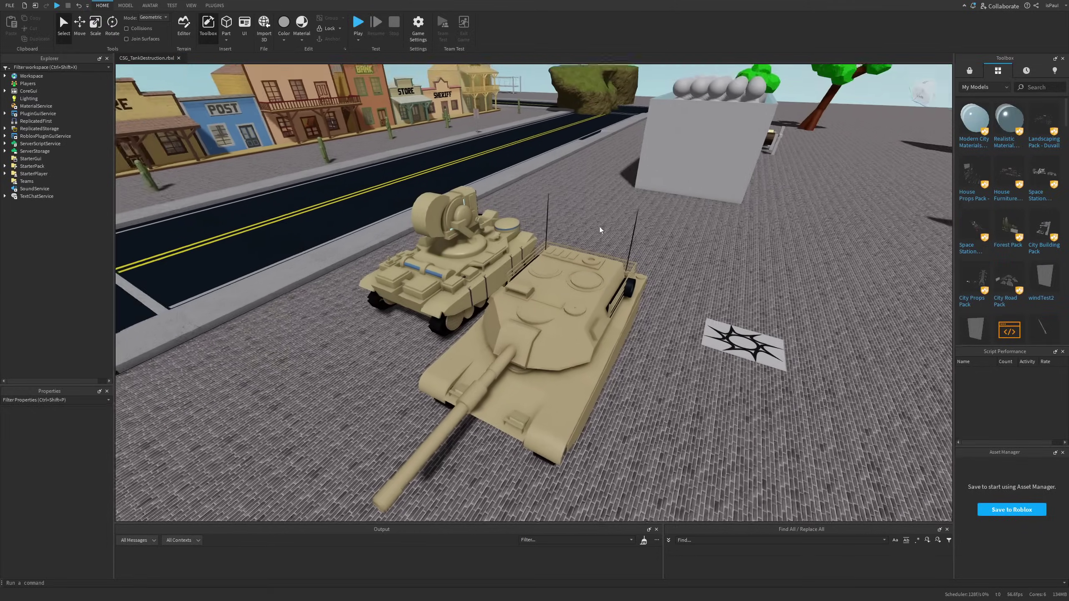
View the two parked tanks and the western street in CSG_TankDestruction and start a play test.
{"action": "right_click_drag", "start_coordinate": [600, 227], "coordinate": [601, 227]}
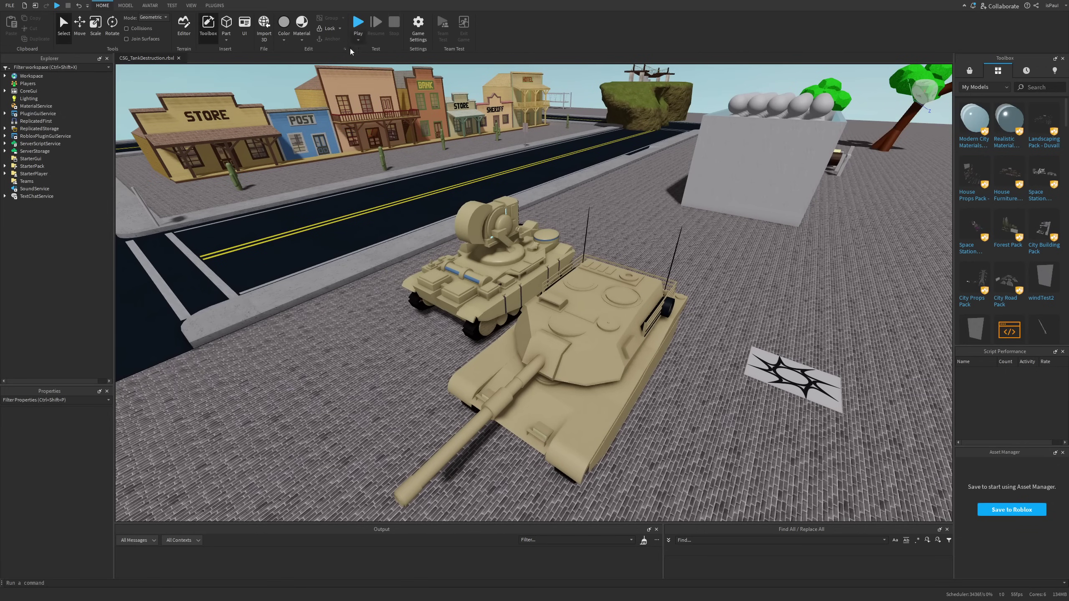
{"action": "right_click_drag", "start_coordinate": [546, 205], "coordinate": [548, 205]}
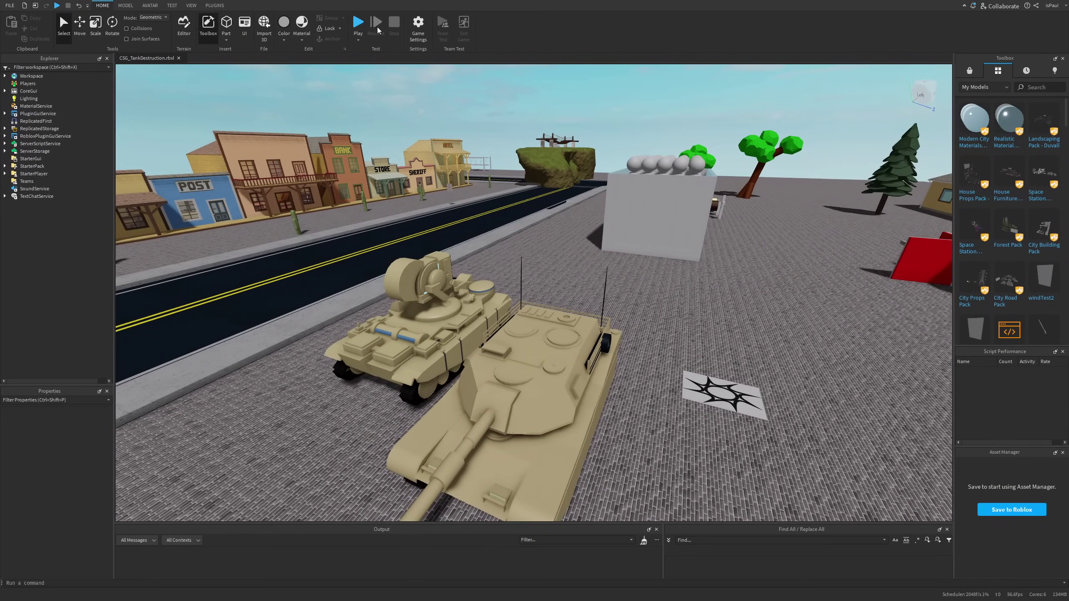
{"action": "left_click", "coordinate": [359, 27]}
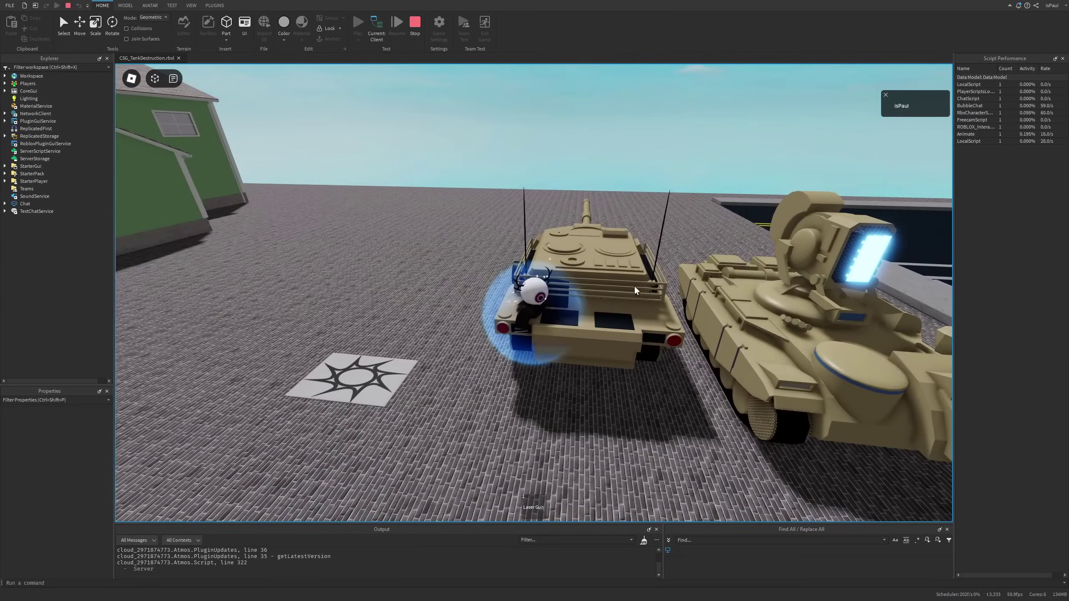
Board the tank beside the spawn point and look over it from behind.
{"action": "key", "text": "w"}
{"action": "right_click_drag", "start_coordinate": [630, 283], "coordinate": [630, 283]}
{"action": "key", "text": "space"}
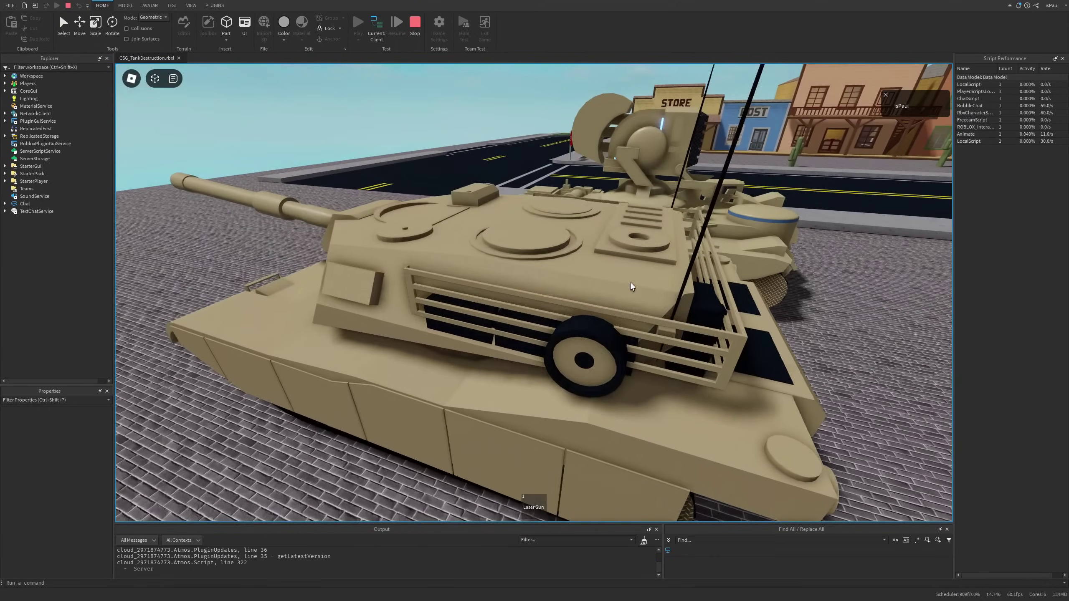
{"action": "right_click_drag", "start_coordinate": [630, 283], "coordinate": [649, 273]}
{"action": "scroll", "coordinate": [629, 283], "scroll_direction": "down", "scroll_amount": 4}
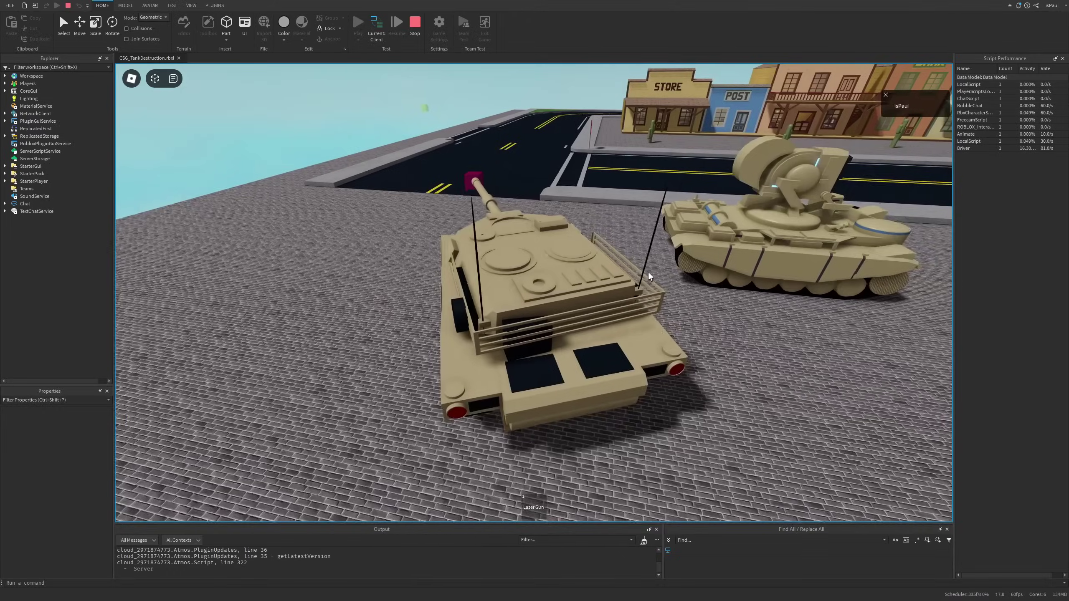
Drive the tank onto the road facing the western storefronts and open the in-experience settings.
{"action": "key", "text": "w"}
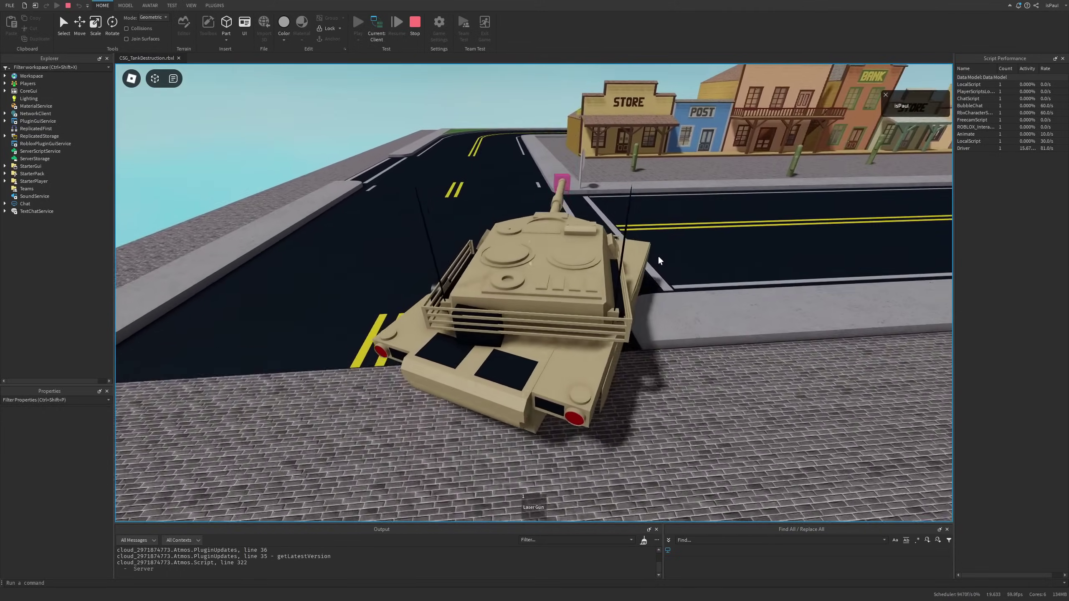
{"action": "key", "text": "w"}
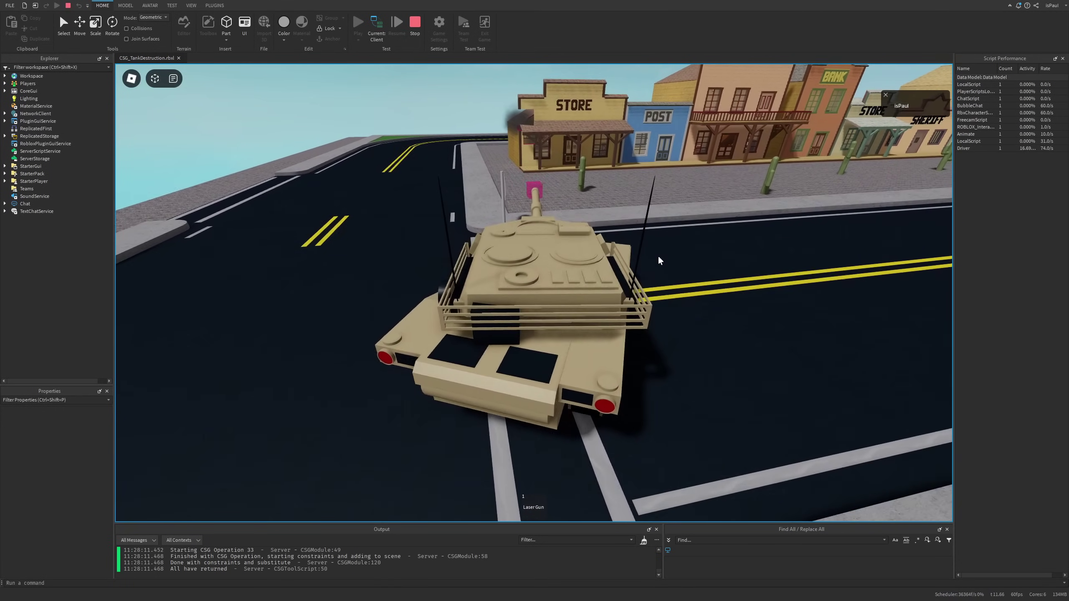
{"action": "key", "text": "a"}
{"action": "key", "text": "Escape"}
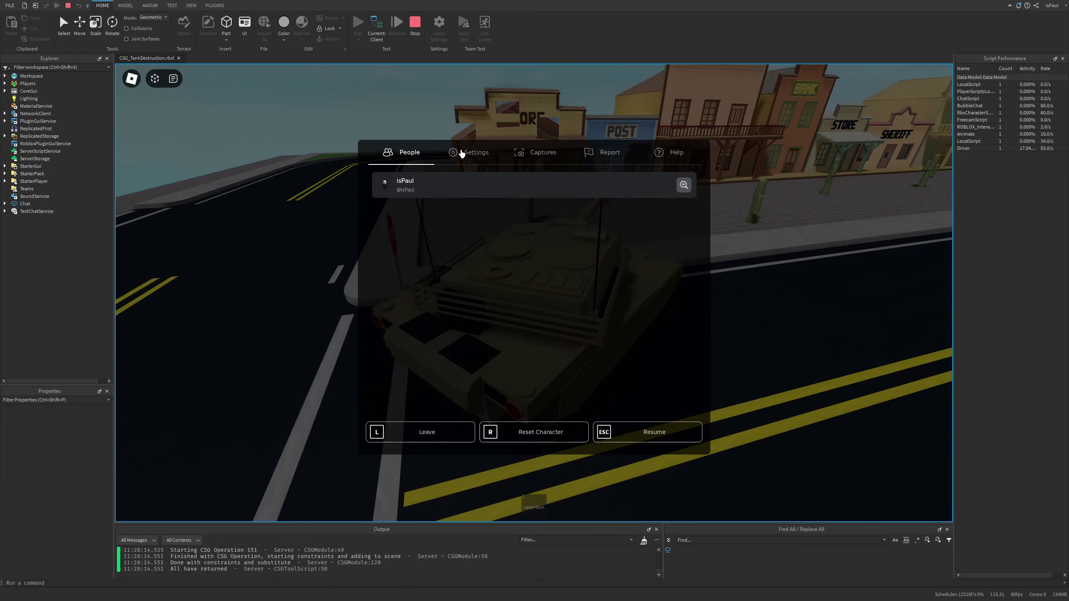
{"action": "left_click", "coordinate": [462, 154]}
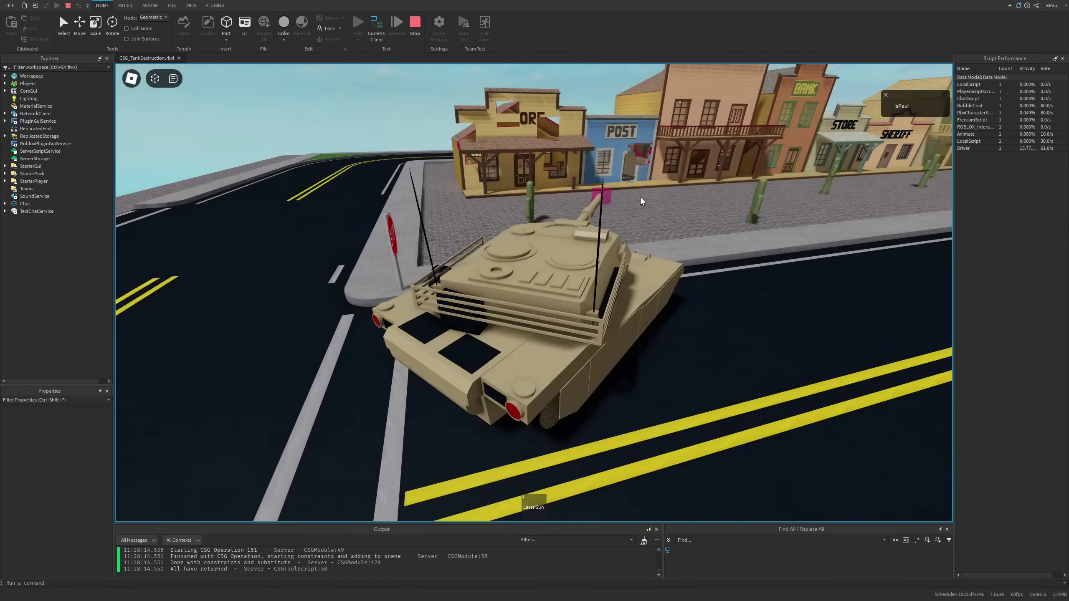
Swing the tank along the western storefronts and fire shells into the store and post office buildings.
{"action": "key", "text": "a"}
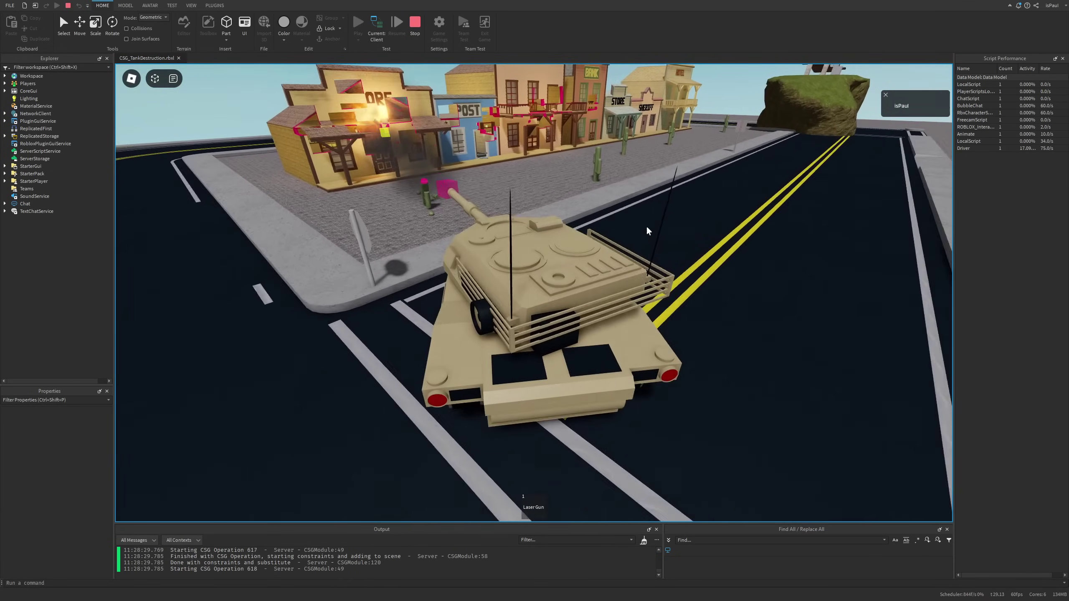
{"action": "key", "text": "d"}
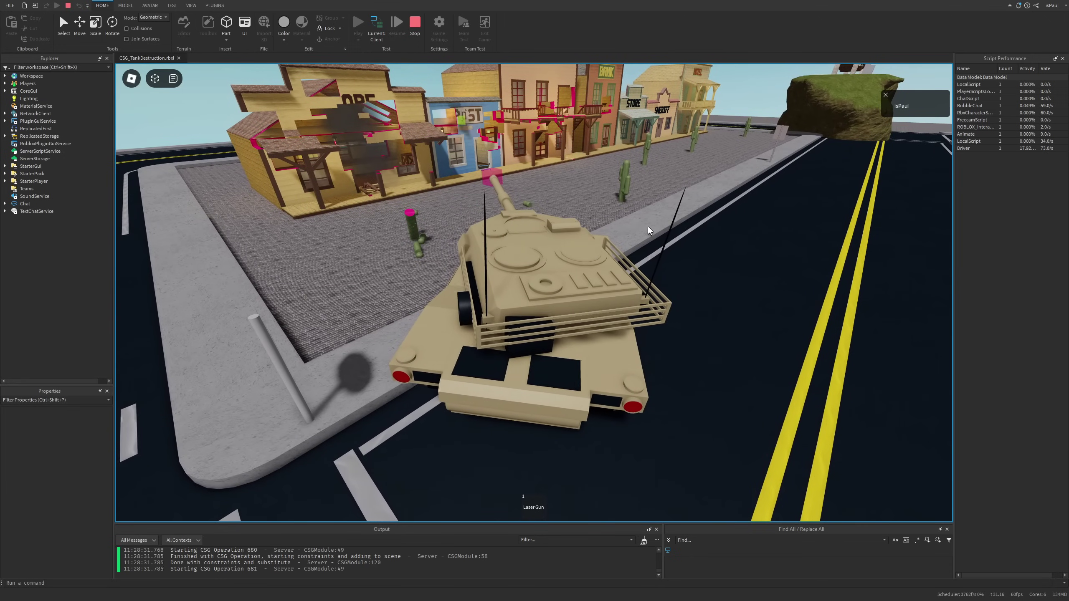
{"action": "left_click", "coordinate": [649, 230]}
{"action": "key", "text": "a"}
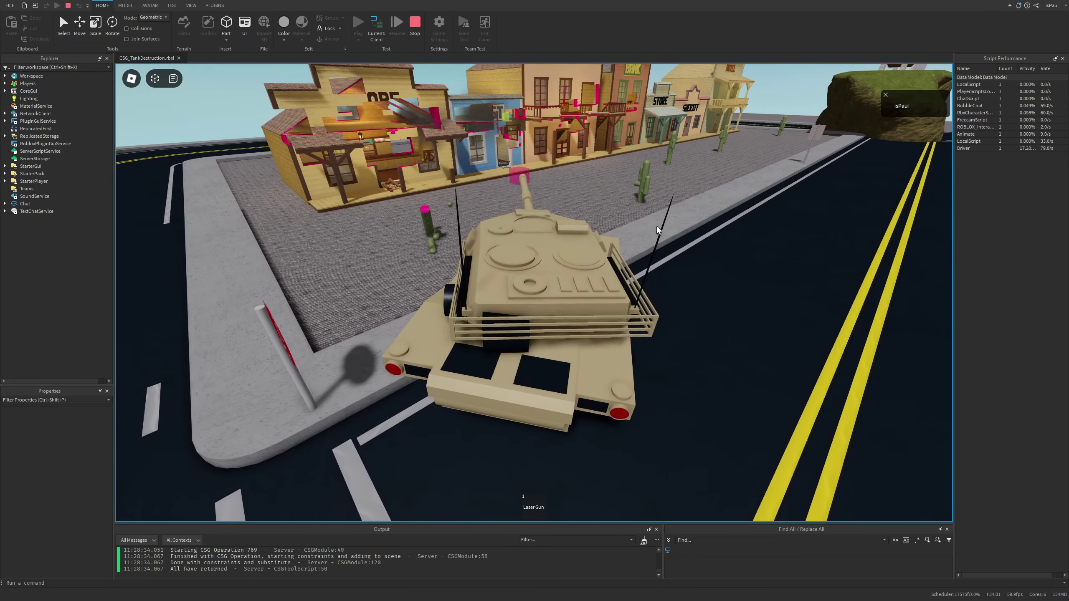
{"action": "key", "text": "q"}
{"action": "left_click", "coordinate": [659, 231]}
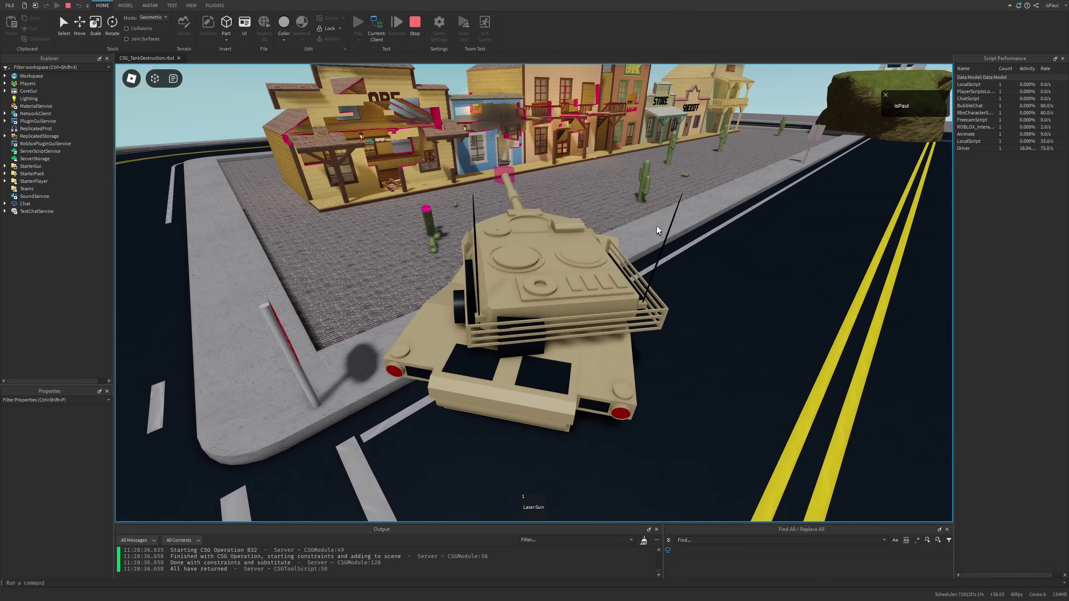
Swing the turret and keep firing shells into the store, post office and neighbouring western buildings.
{"action": "key", "text": "q"}
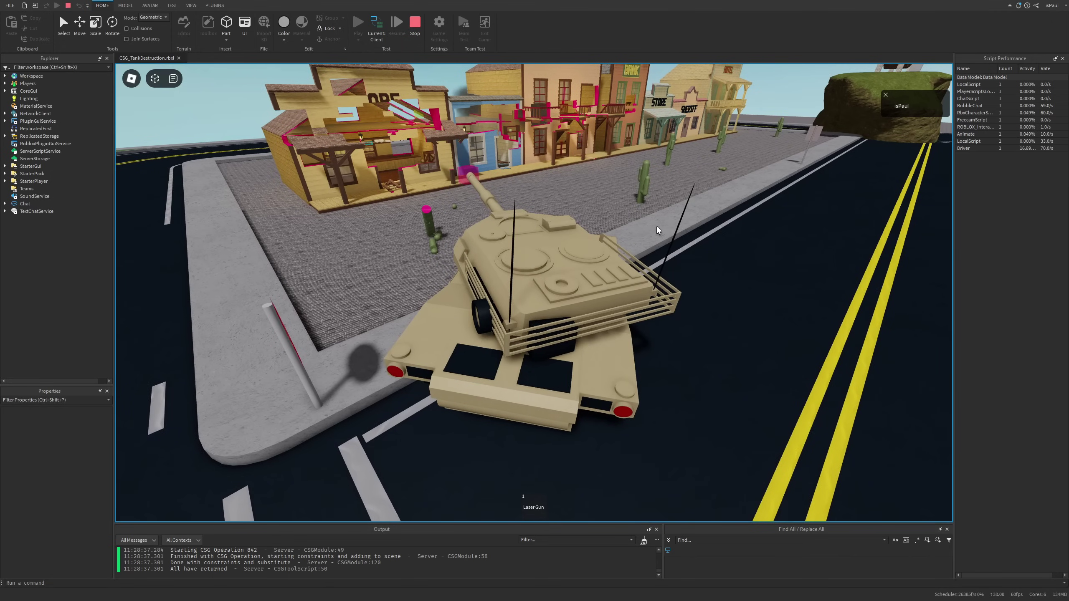
{"action": "left_click", "coordinate": [658, 226]}
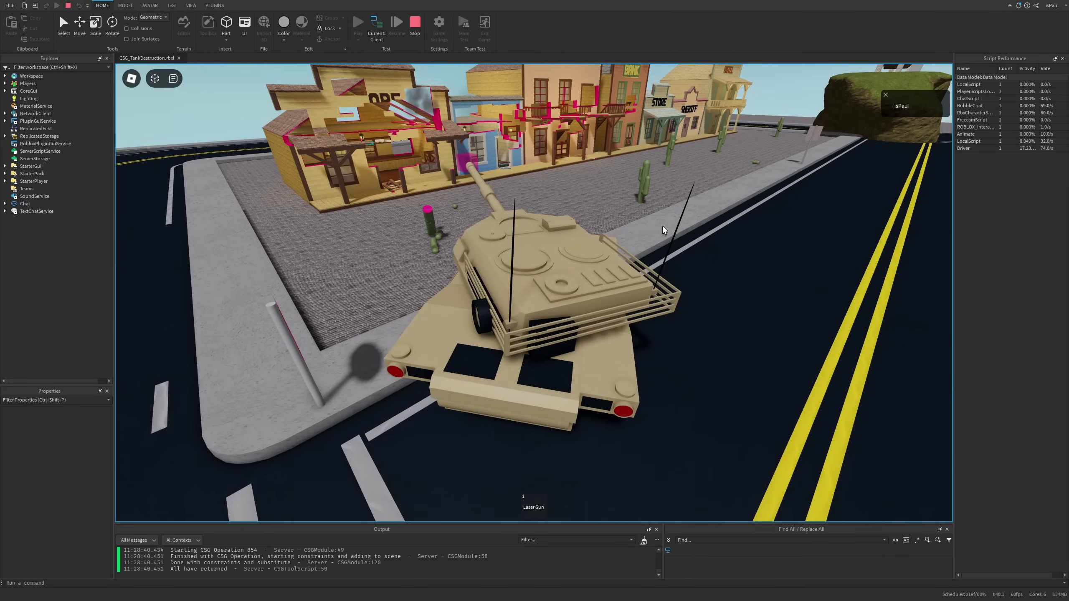
{"action": "key", "text": "f"}
{"action": "left_click", "coordinate": [669, 226]}
{"action": "left_click", "coordinate": [669, 226]}
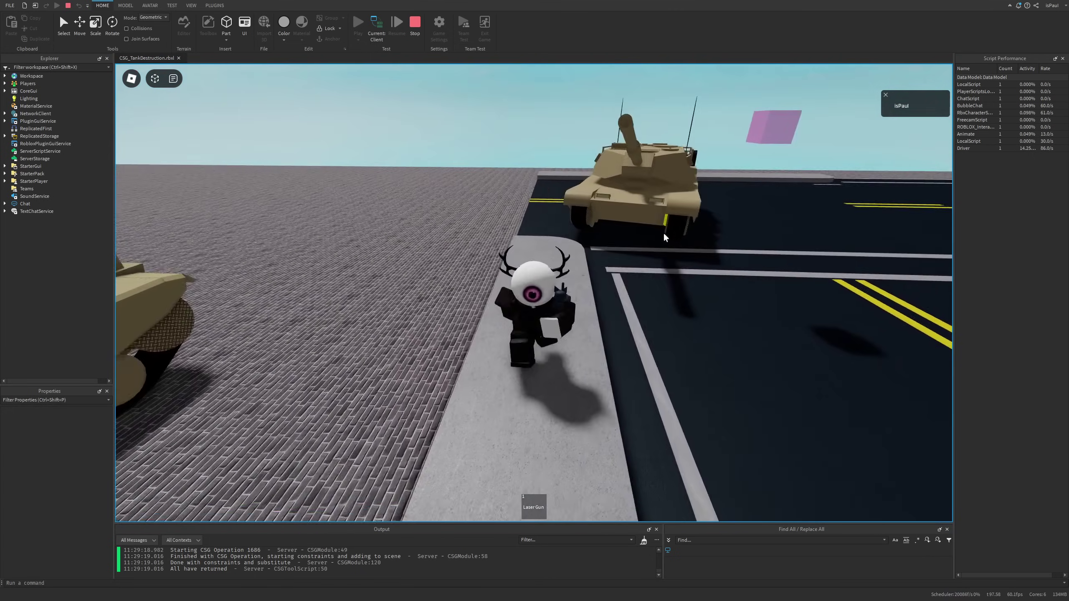
Board the second tank with the laser turret and drive it onto the paving before the western storefronts.
{"action": "key", "text": "s"}
{"action": "key", "text": "a"}
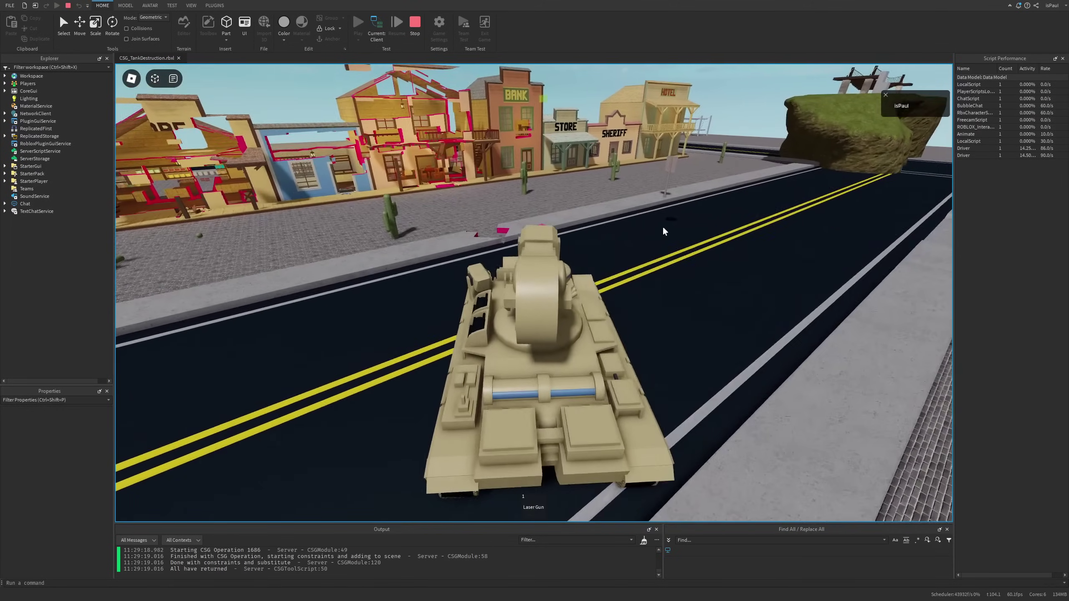
{"action": "key", "text": "w"}
{"action": "key", "text": "a"}
Fire the laser and sweep its beam across the two-storey building, the bank and the adjoining store.
{"action": "left_click", "coordinate": [663, 227]}
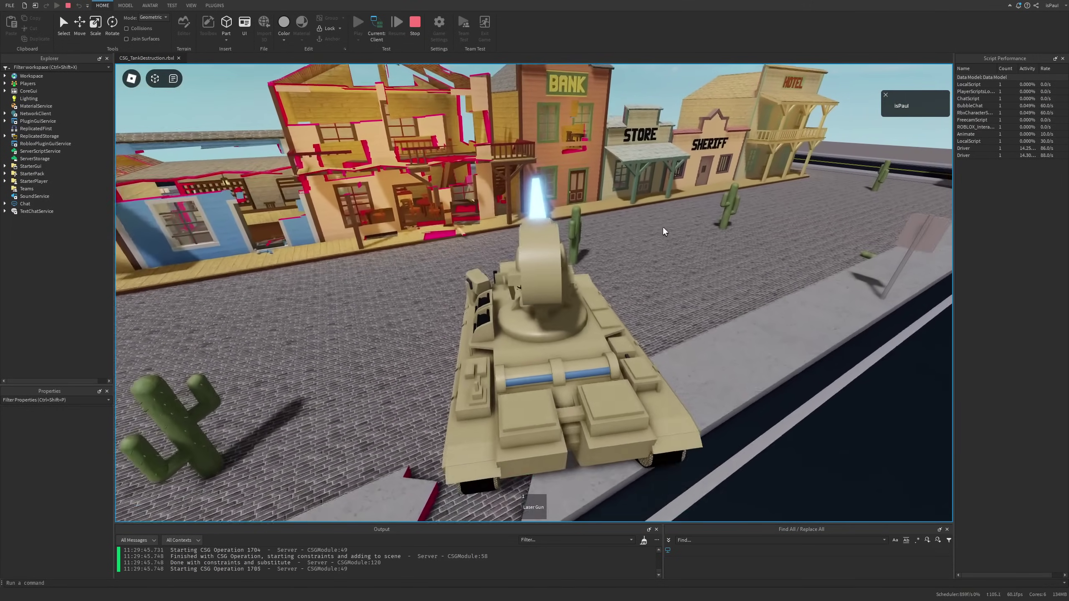
{"action": "key", "text": "a"}
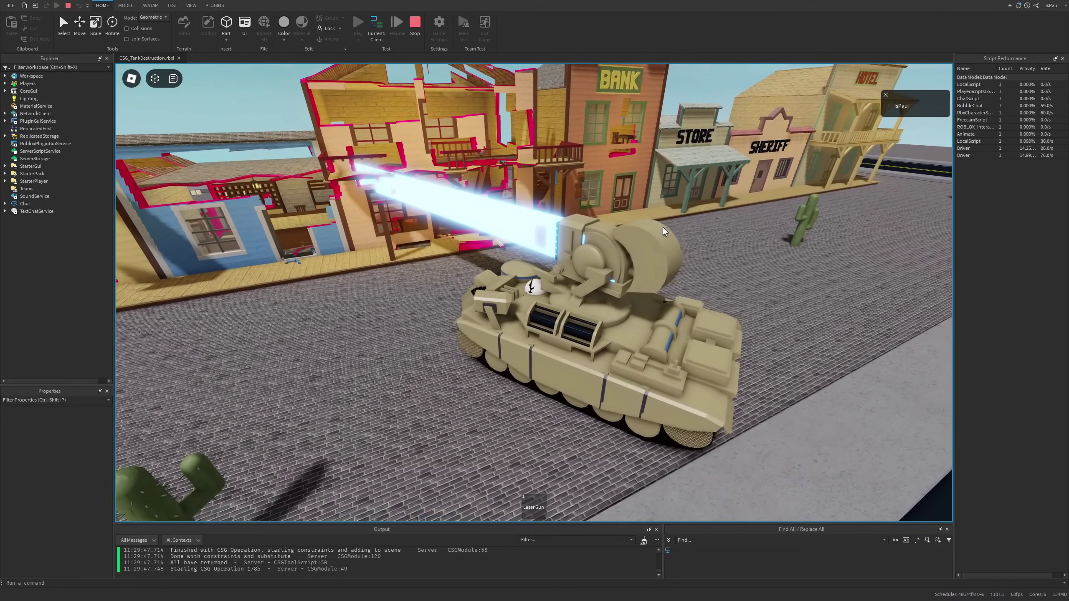
{"action": "key", "text": "a"}
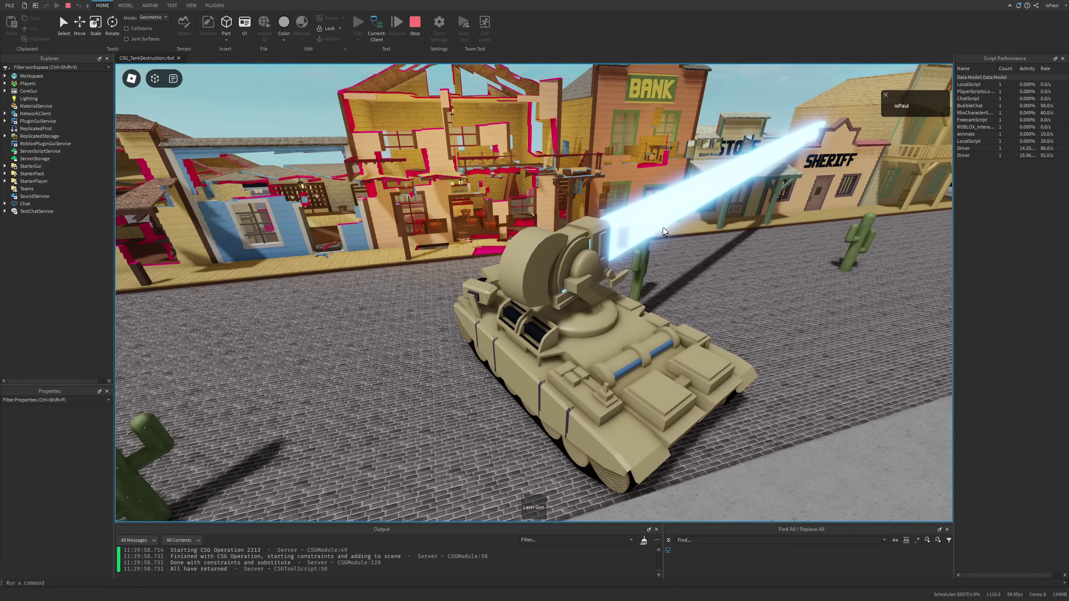
{"action": "key", "text": "q"}
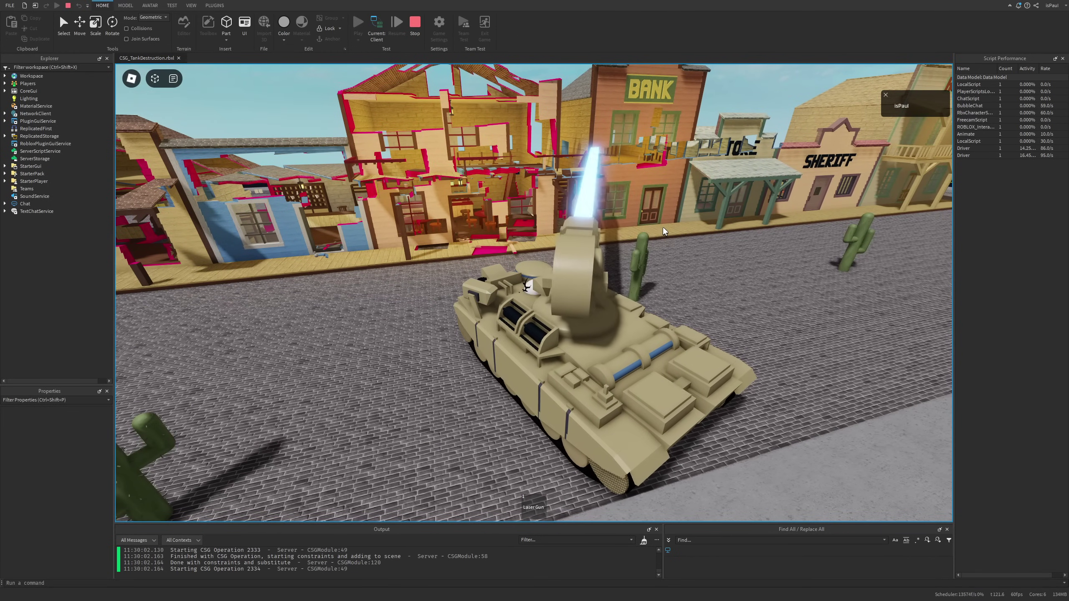
{"action": "right_click_drag", "start_coordinate": [663, 228], "coordinate": [663, 228]}
{"action": "key", "text": "e"}
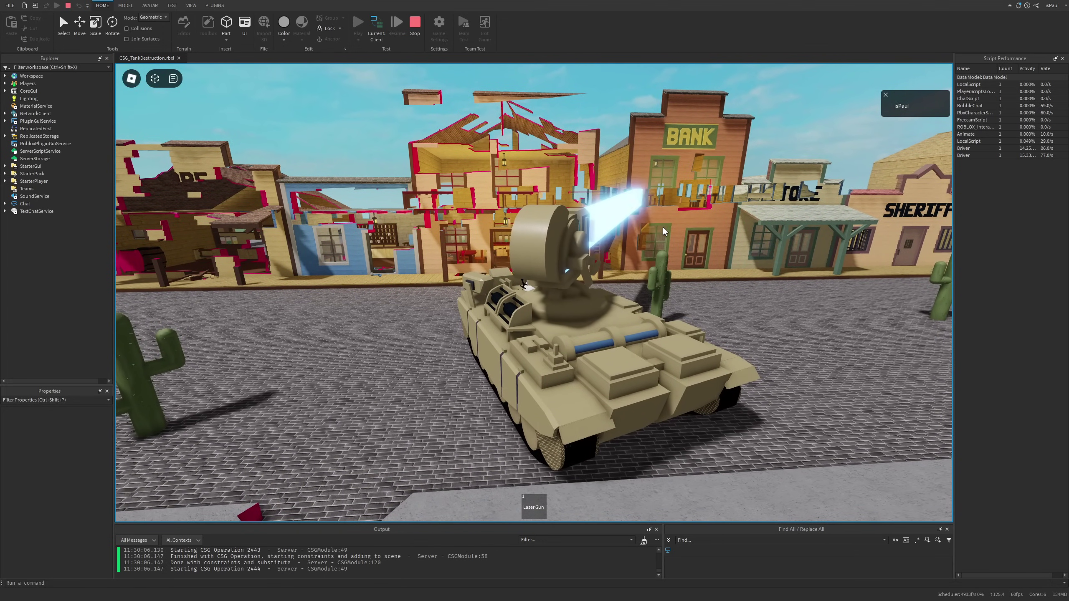
{"action": "key", "text": "e"}
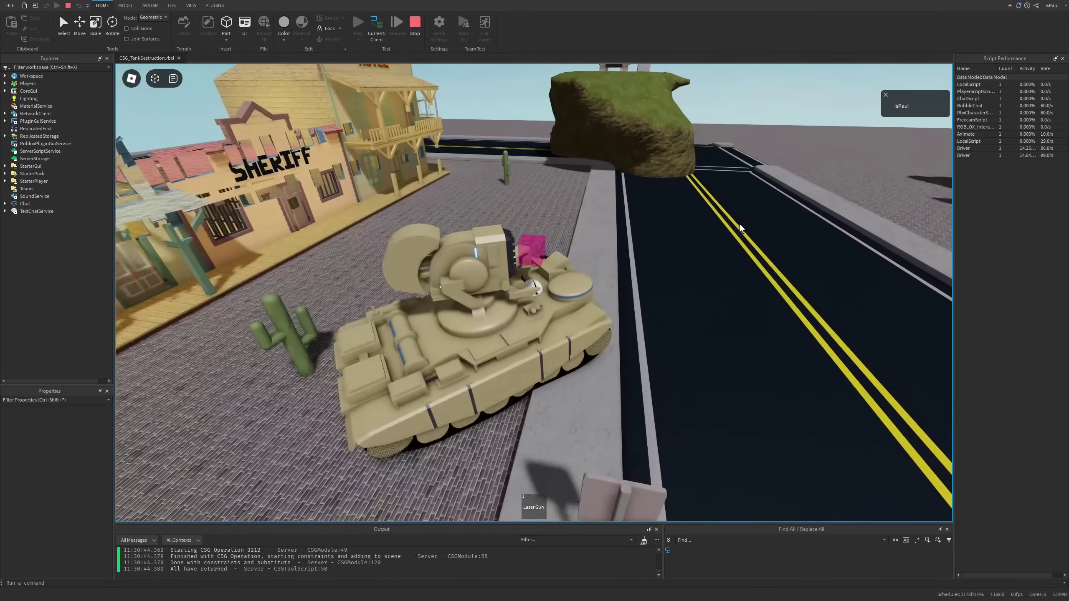
Drive the laser tank away from the sheriff's office and across the road, facing the green block and wooden wall.
{"action": "key", "text": "d"}
{"action": "key", "text": "w"}
{"action": "key", "text": "s"}
{"action": "key", "text": "d"}
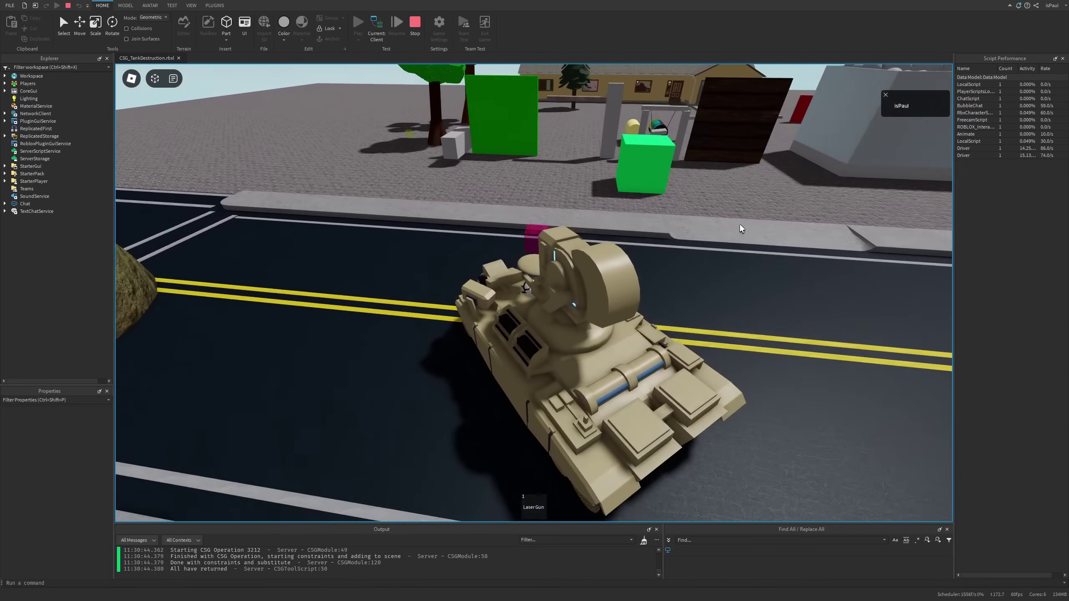
{"action": "key", "text": "w"}
{"action": "key", "text": "d"}
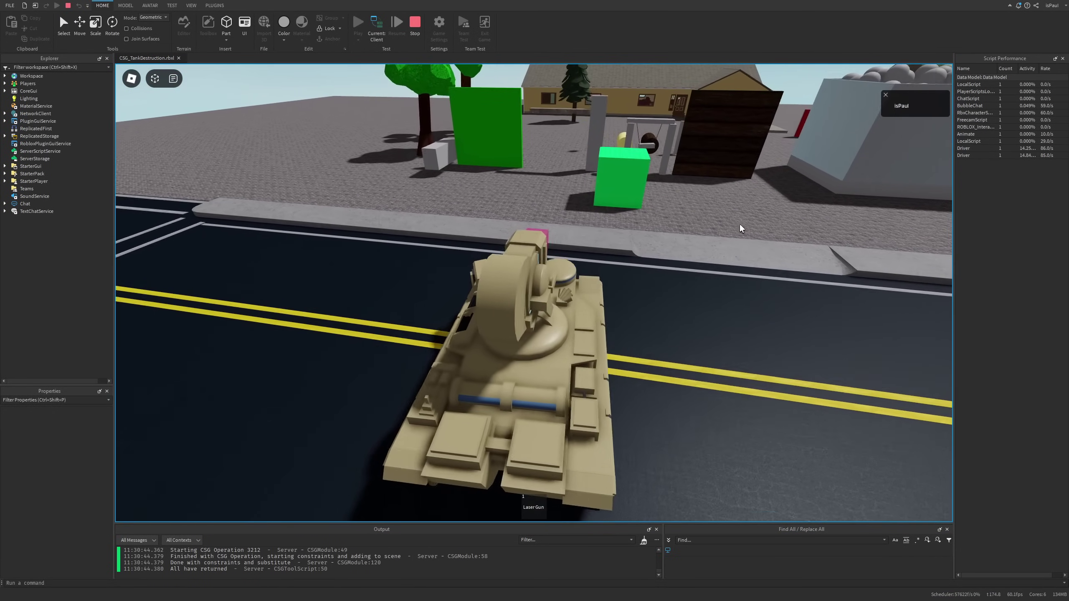
Reposition the tank before the test objects and slice the dark wooden wall and green panel with the laser.
{"action": "left_click", "coordinate": [740, 224]}
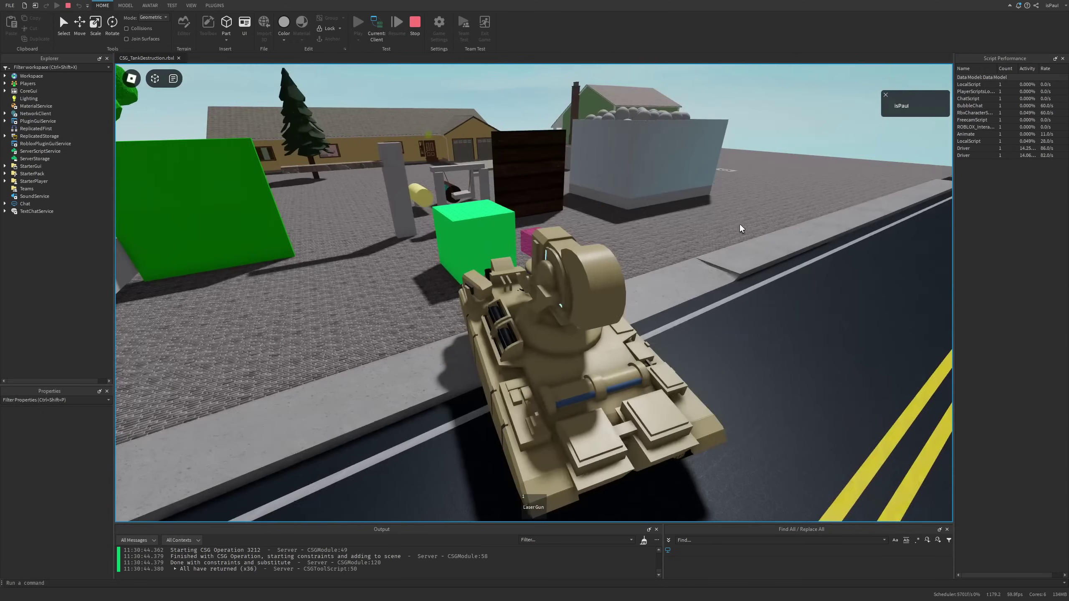
{"action": "key", "text": "s"}
{"action": "key", "text": "a"}
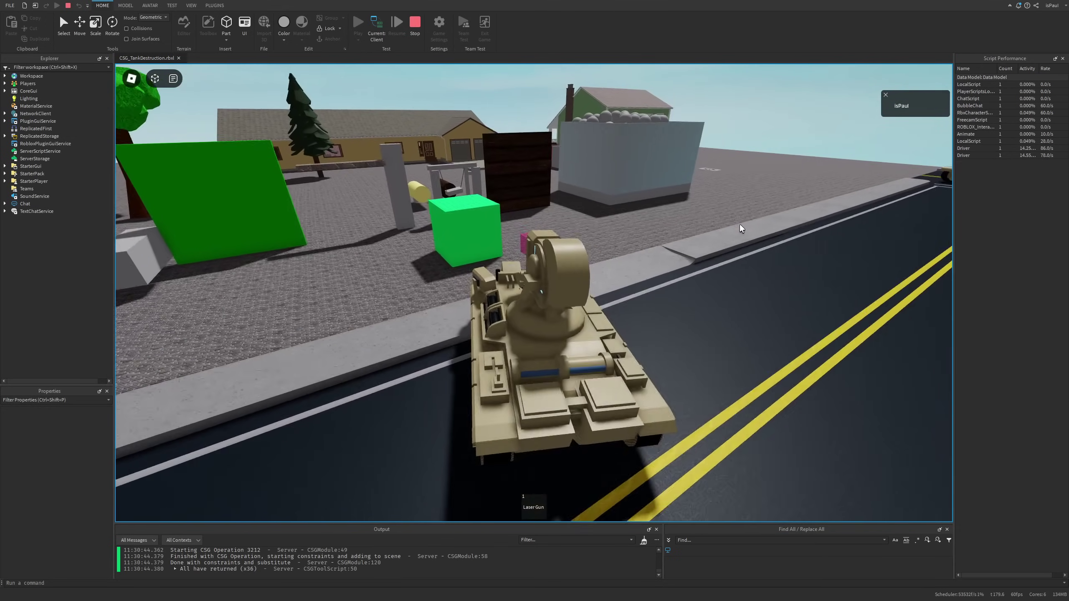
{"action": "left_click", "coordinate": [729, 231]}
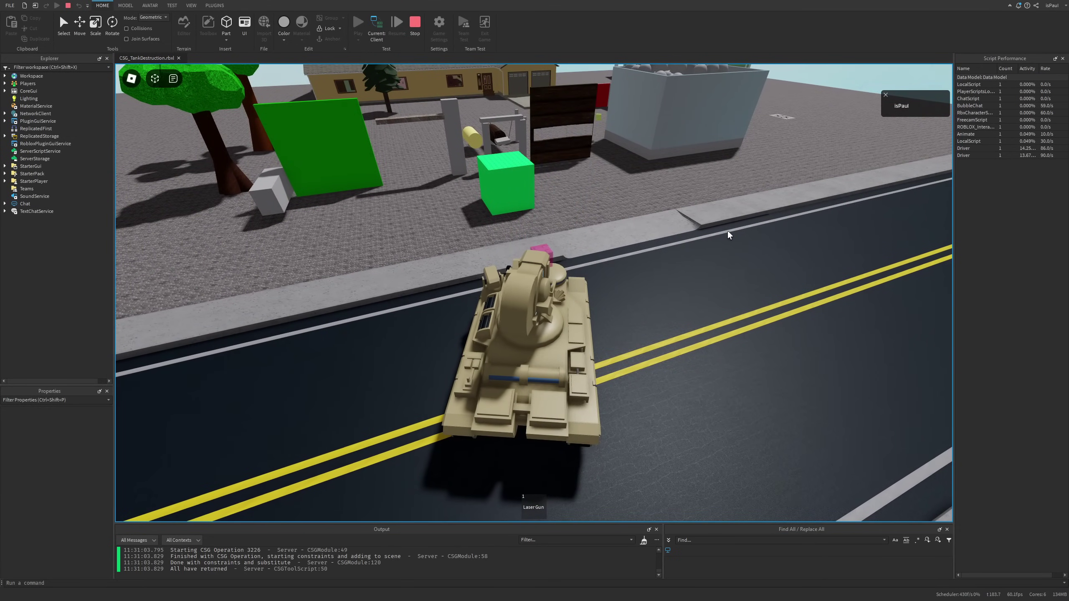
{"action": "left_click", "coordinate": [732, 231]}
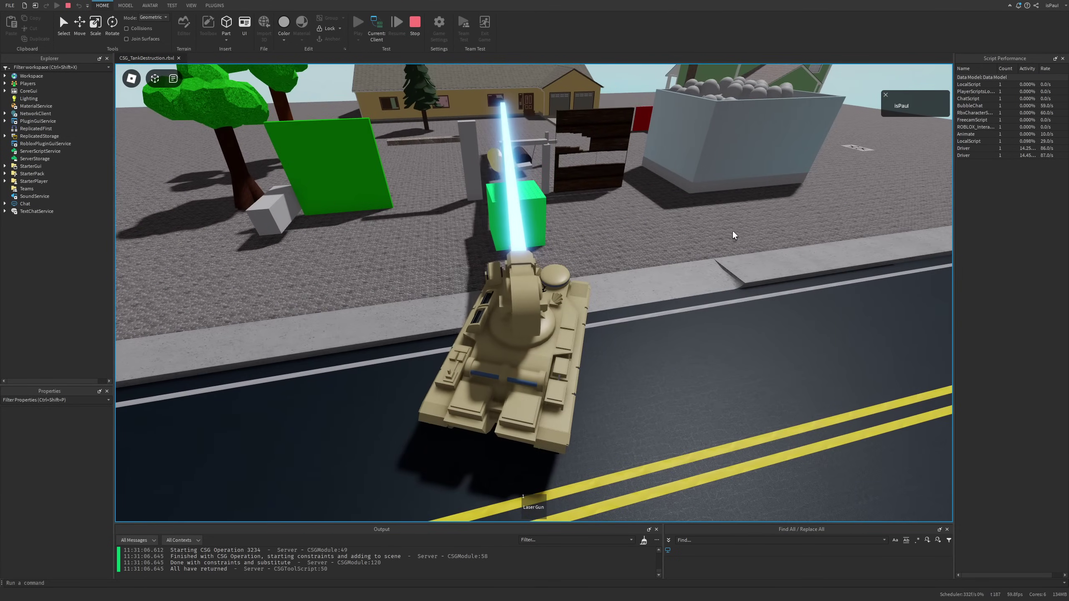
{"action": "key", "text": "q"}
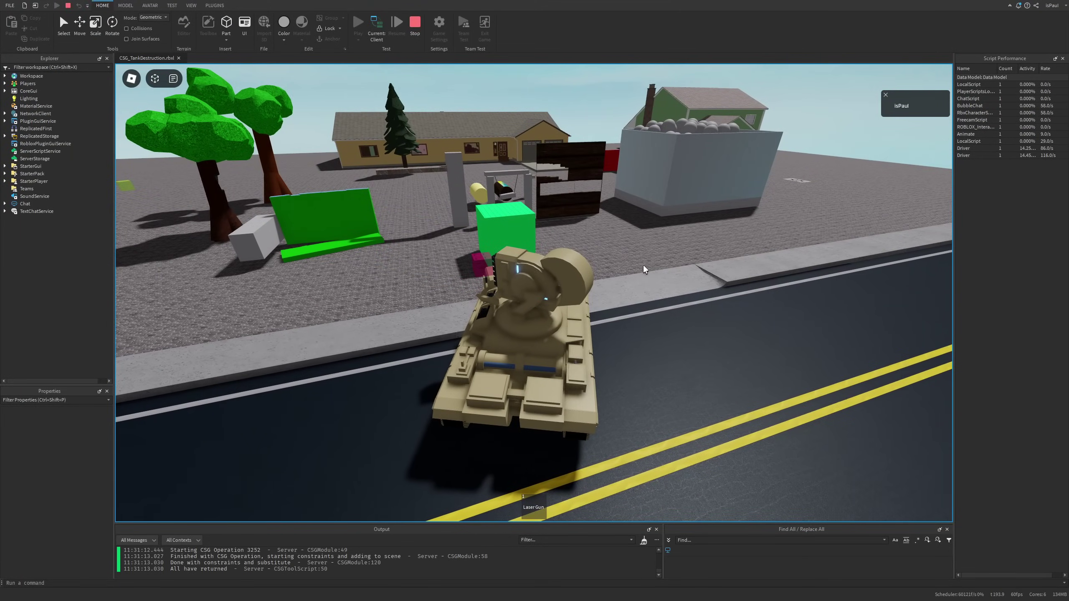
Drive the tank around the paved lot and line it up with the ball-filled container.
{"action": "key", "text": "s"}
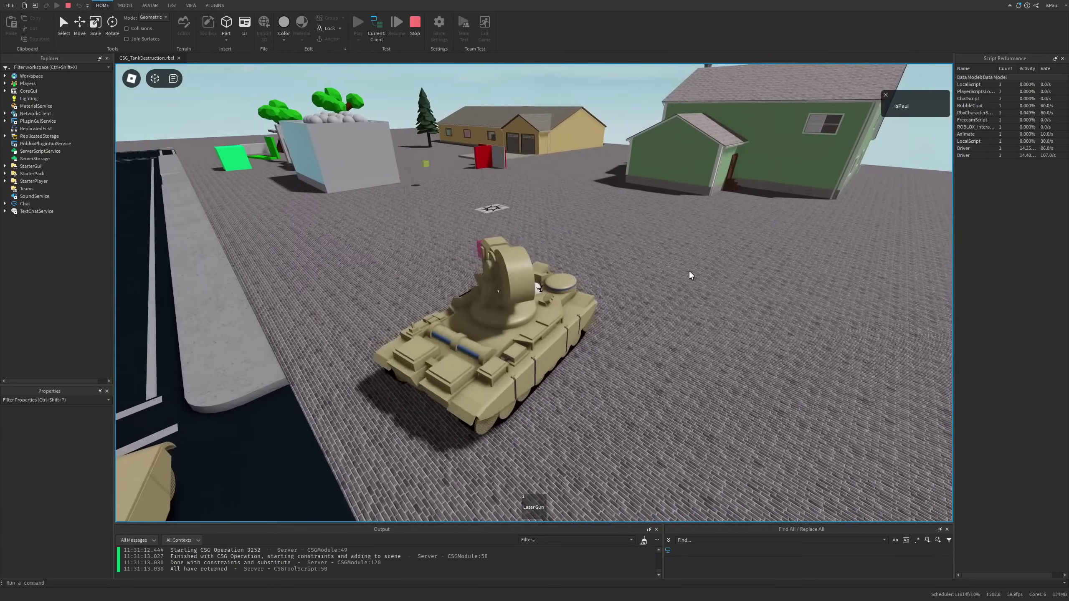
{"action": "key", "text": "s"}
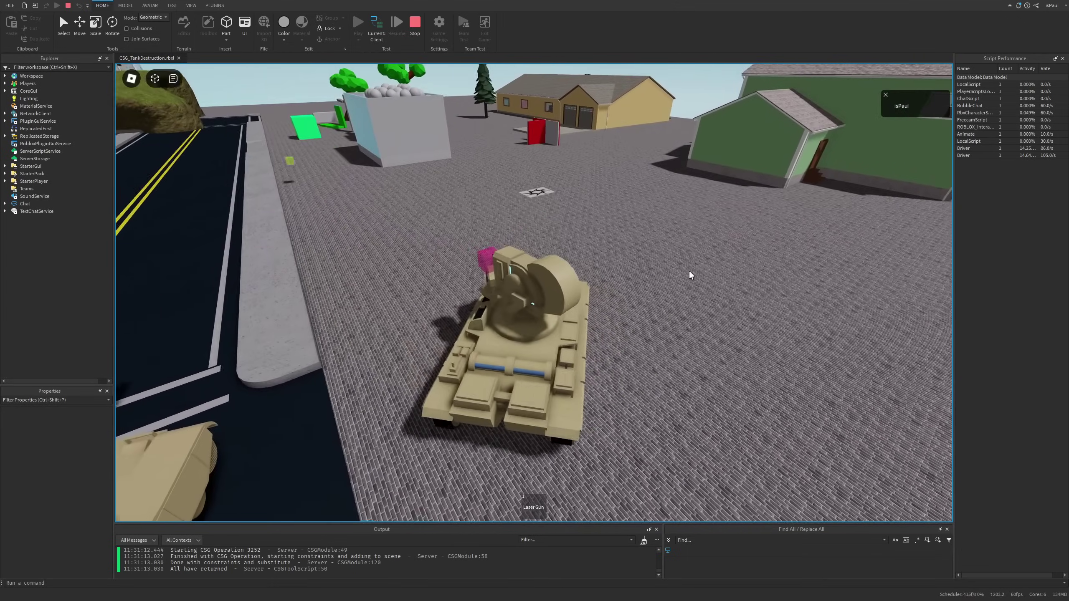
{"action": "key", "text": "a"}
{"action": "key", "text": "w"}
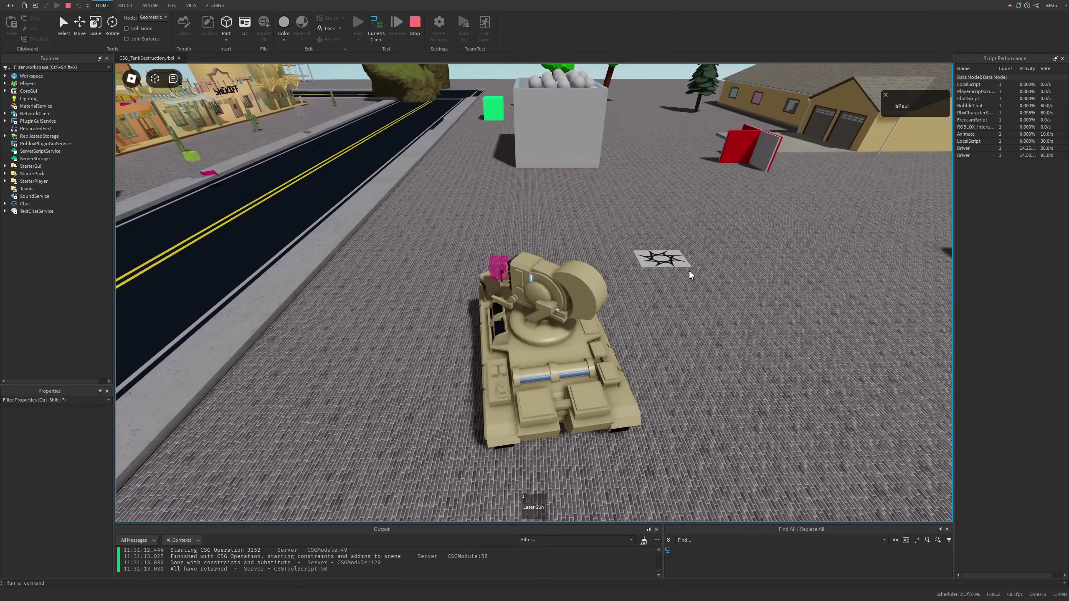
Drive up to the ball-filled container and cut its side walls open with the laser so the balls spill out.
{"action": "key", "text": "w"}
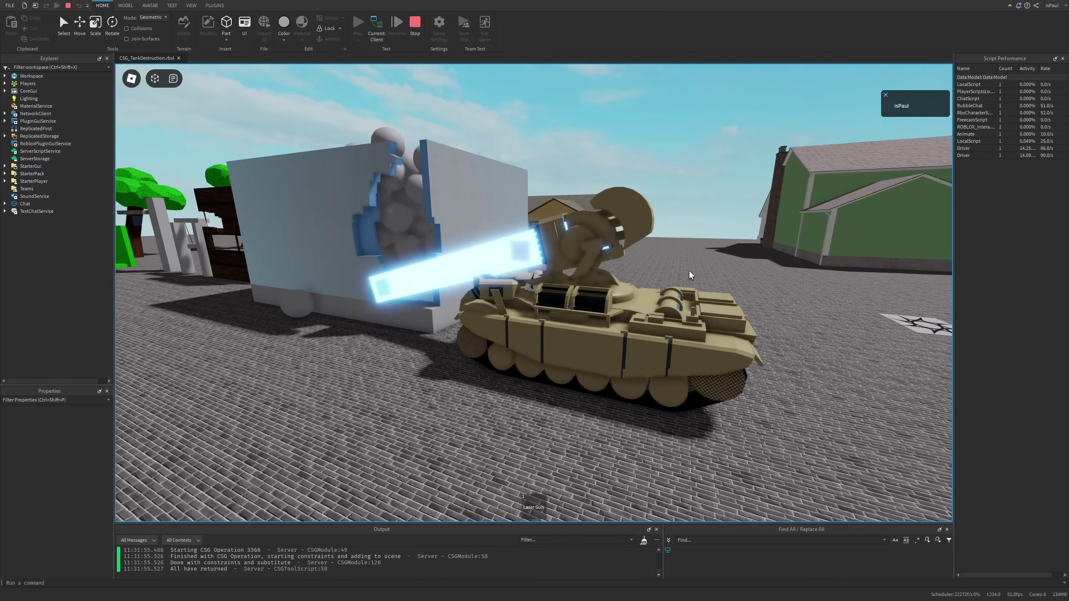
{"action": "key", "text": "Up"}
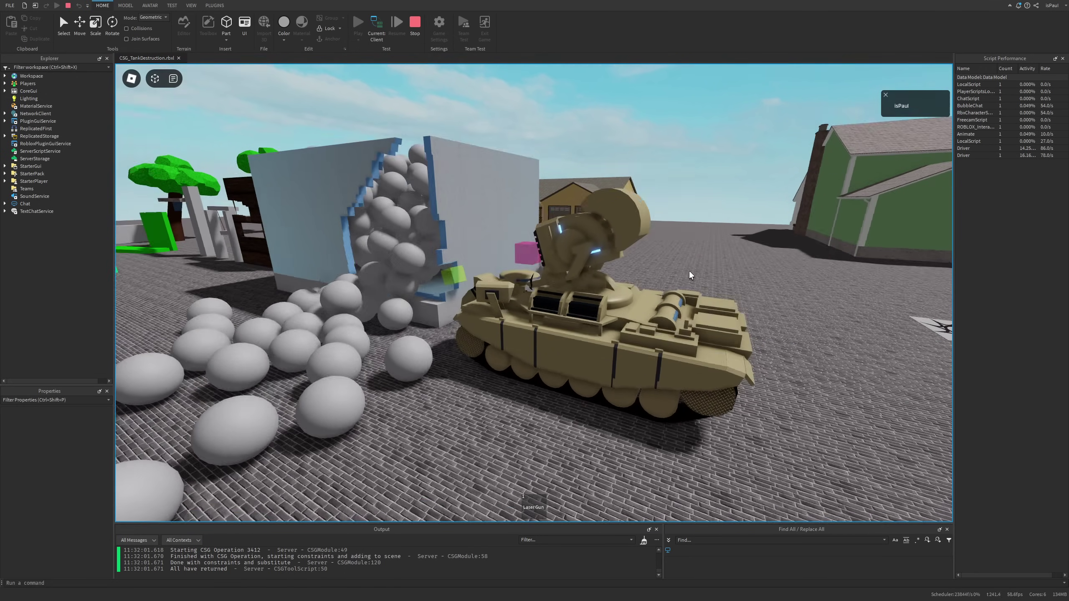
{"action": "right_click_drag", "start_coordinate": [689, 271], "coordinate": [686, 271]}
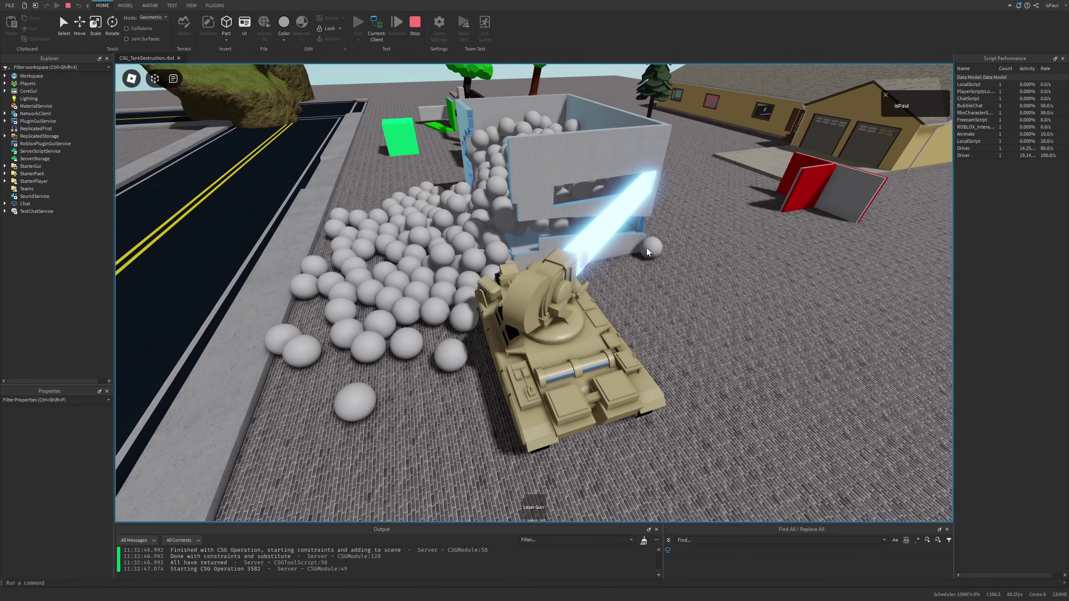
{"action": "right_click_drag", "start_coordinate": [600, 237], "coordinate": [601, 237]}
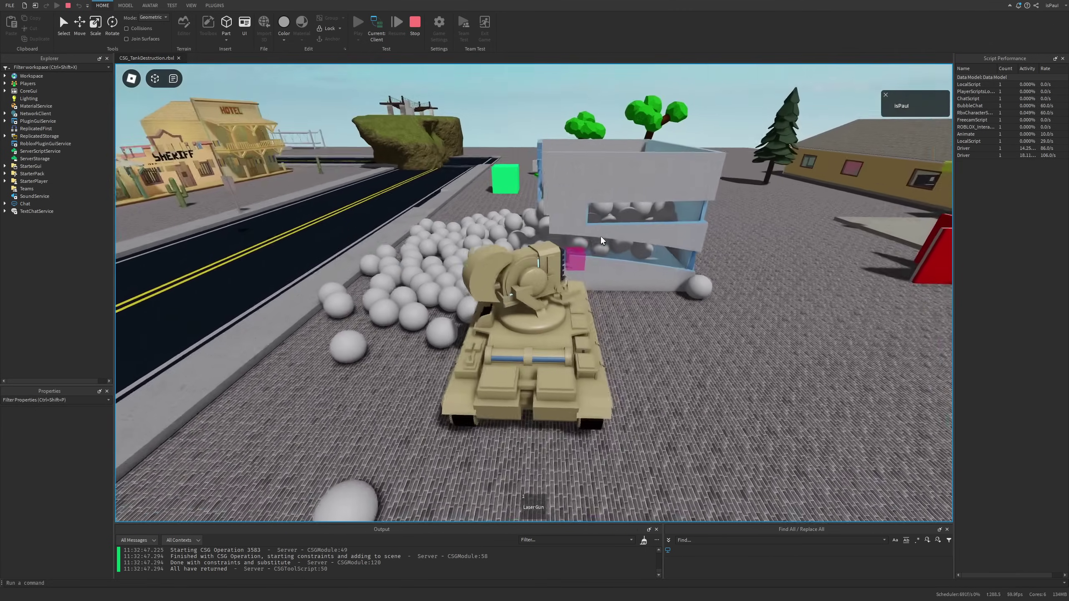
Drive the tank past the cut container and aim at the suspended logs and grey posts.
{"action": "key", "text": "w"}
{"action": "key", "text": "s"}
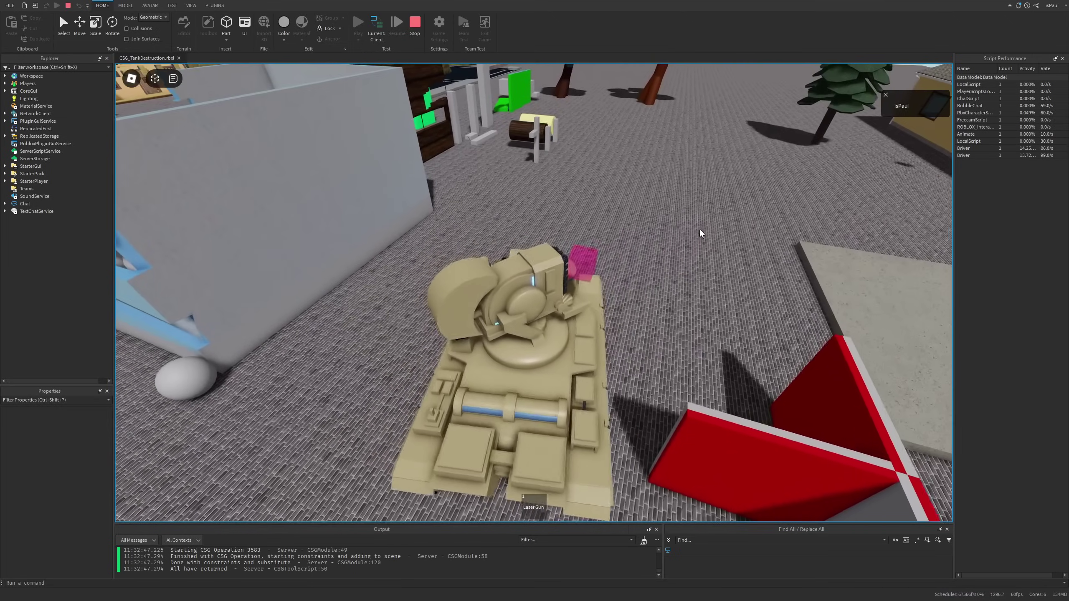
{"action": "key", "text": "w"}
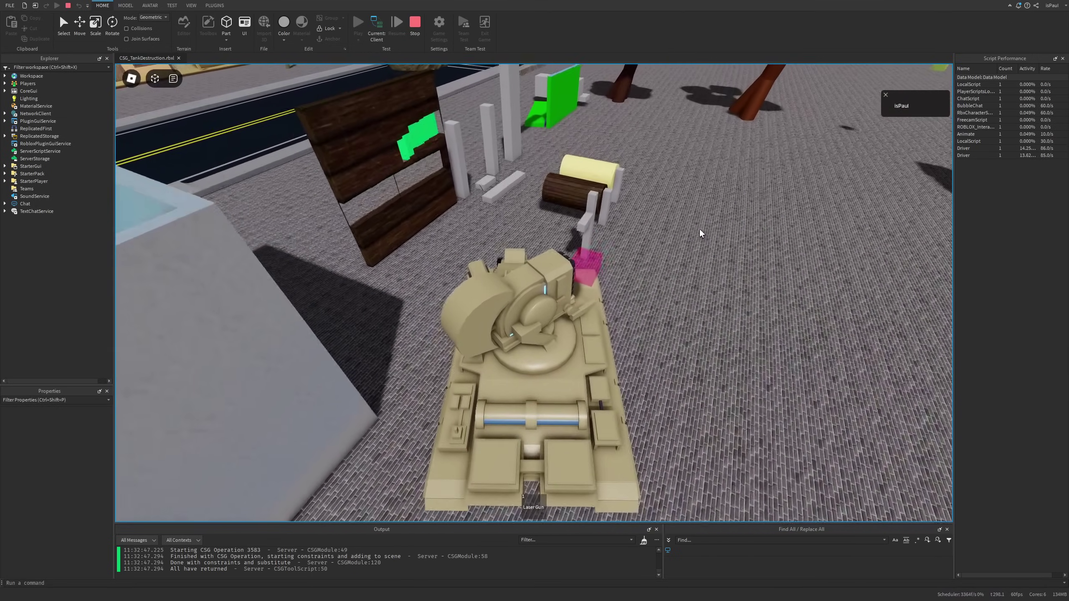
{"action": "key", "text": "w"}
{"action": "key", "text": "s"}
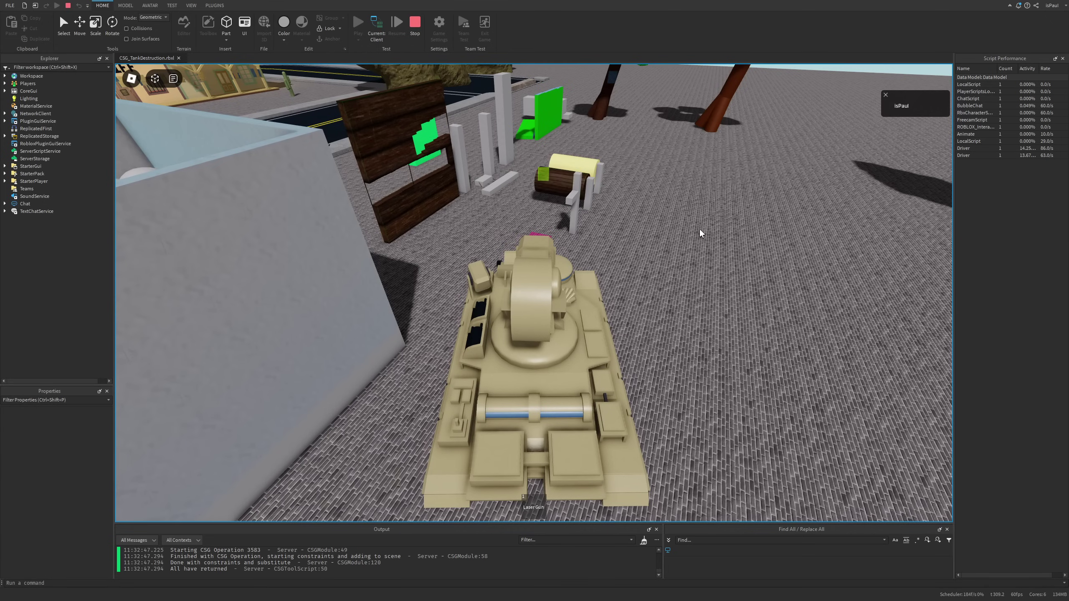
Cut through the log stand and the nearby tree trunks with the laser.
{"action": "left_click", "coordinate": [701, 232]}
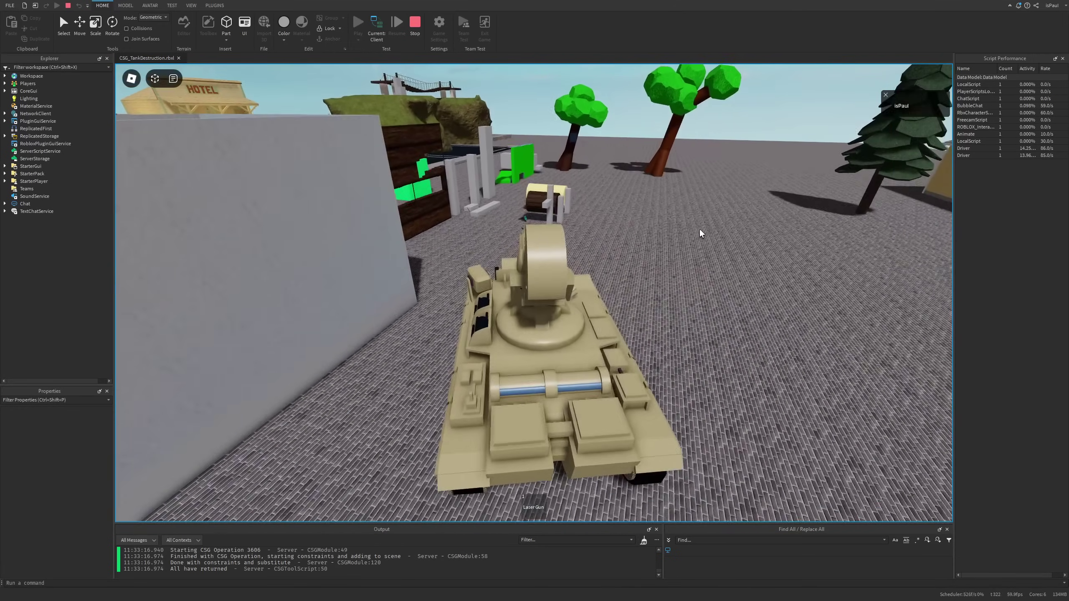
{"action": "left_click", "coordinate": [700, 233]}
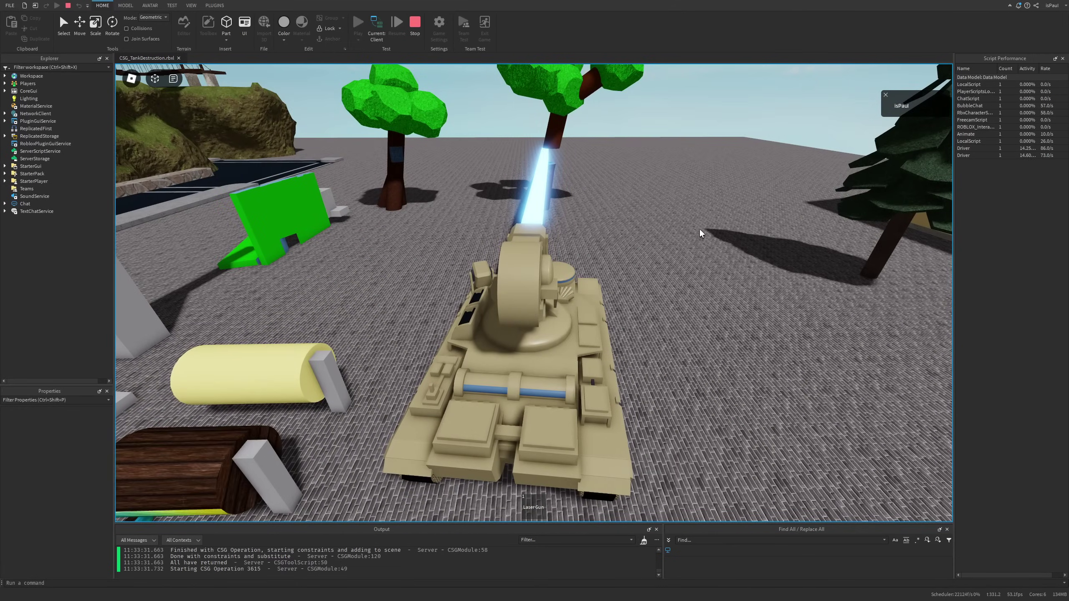
{"action": "key", "text": "a"}
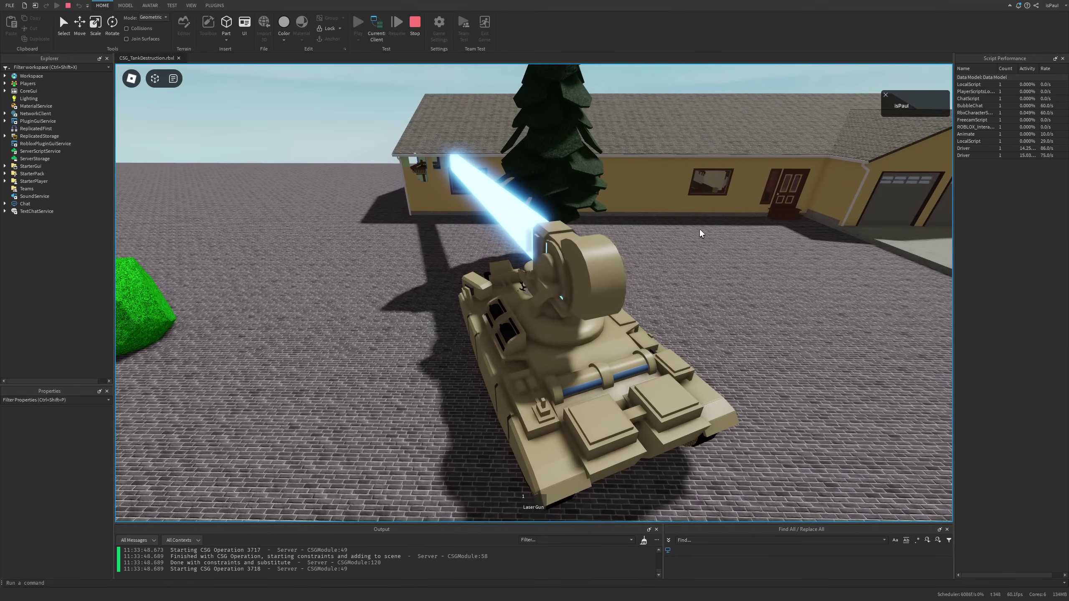
Sweep the laser along the upper front wall of the tan house and across the tops of its garage doors.
{"action": "key", "text": "d"}
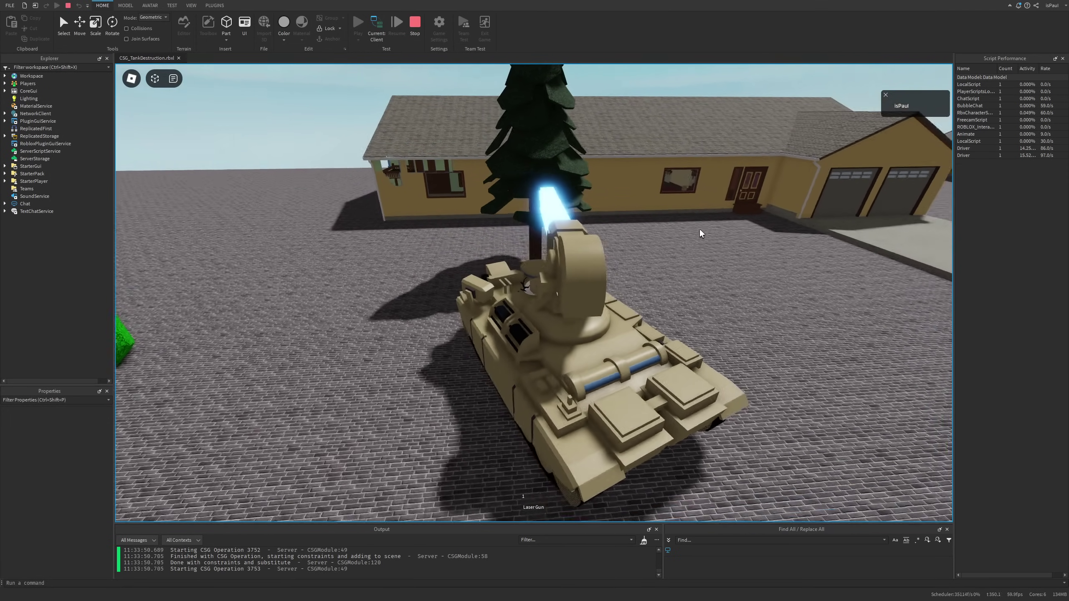
{"action": "right_click_drag", "start_coordinate": [700, 230], "coordinate": [700, 229]}
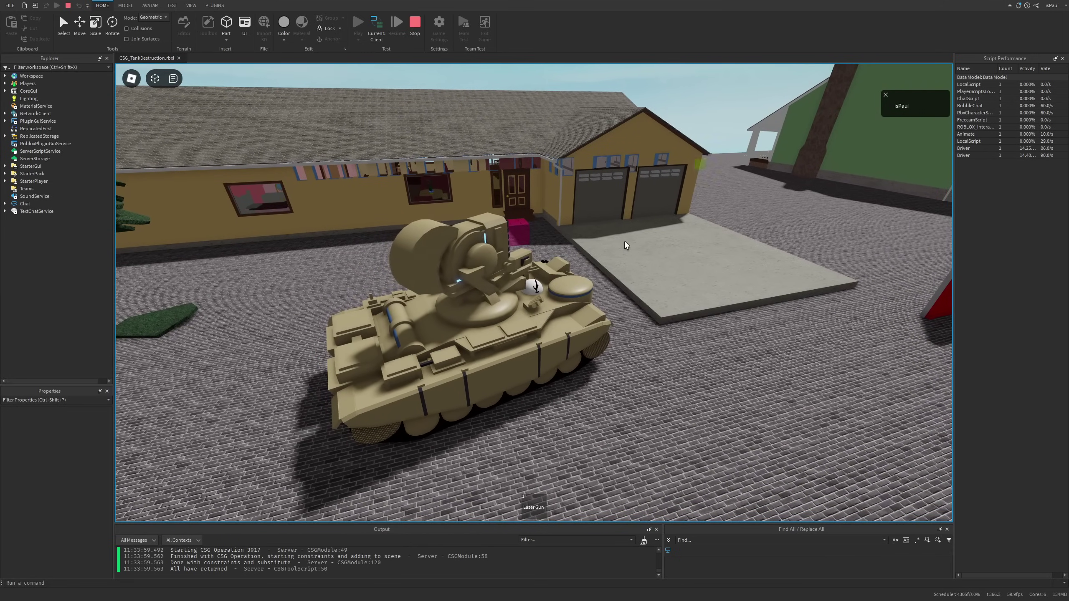
{"action": "left_click", "coordinate": [624, 241]}
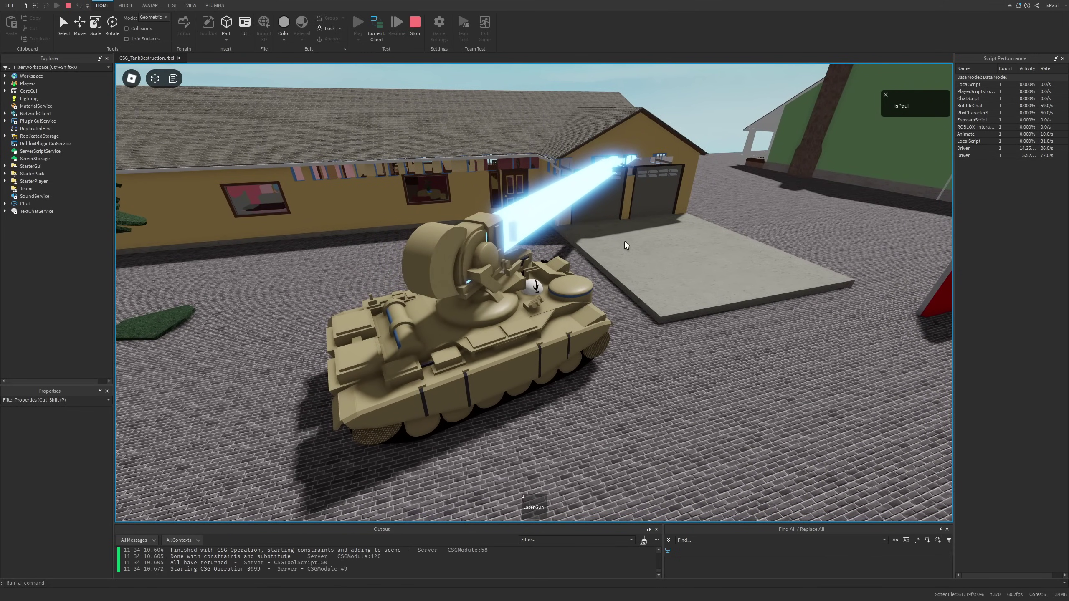
{"action": "right_click_drag", "start_coordinate": [625, 241], "coordinate": [614, 206]}
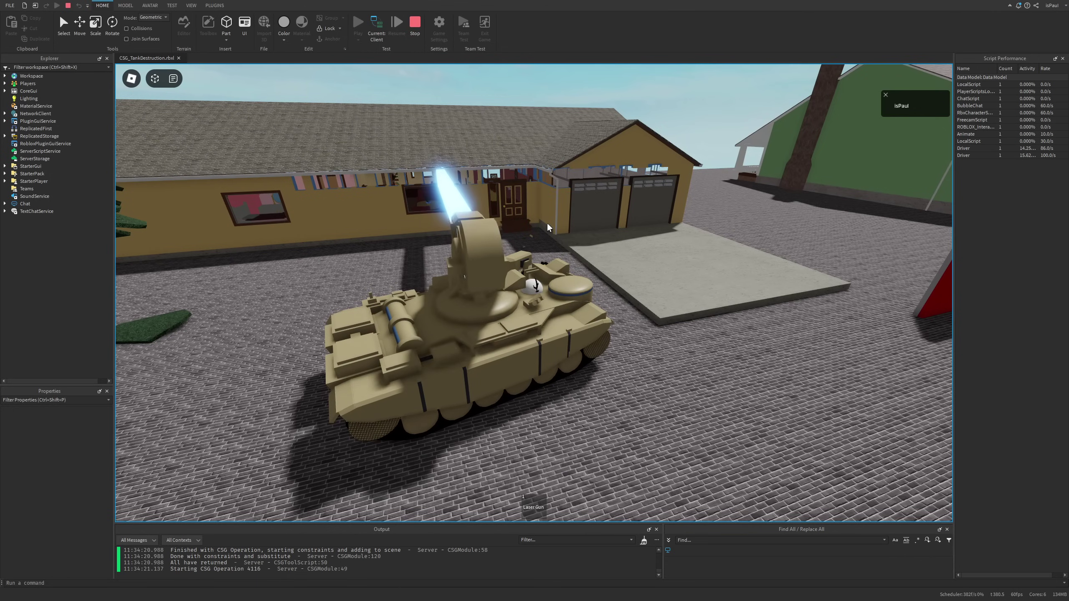
{"action": "right_click_drag", "start_coordinate": [547, 223], "coordinate": [547, 223]}
{"action": "left_click_drag", "start_coordinate": [416, 217], "coordinate": [475, 227]}
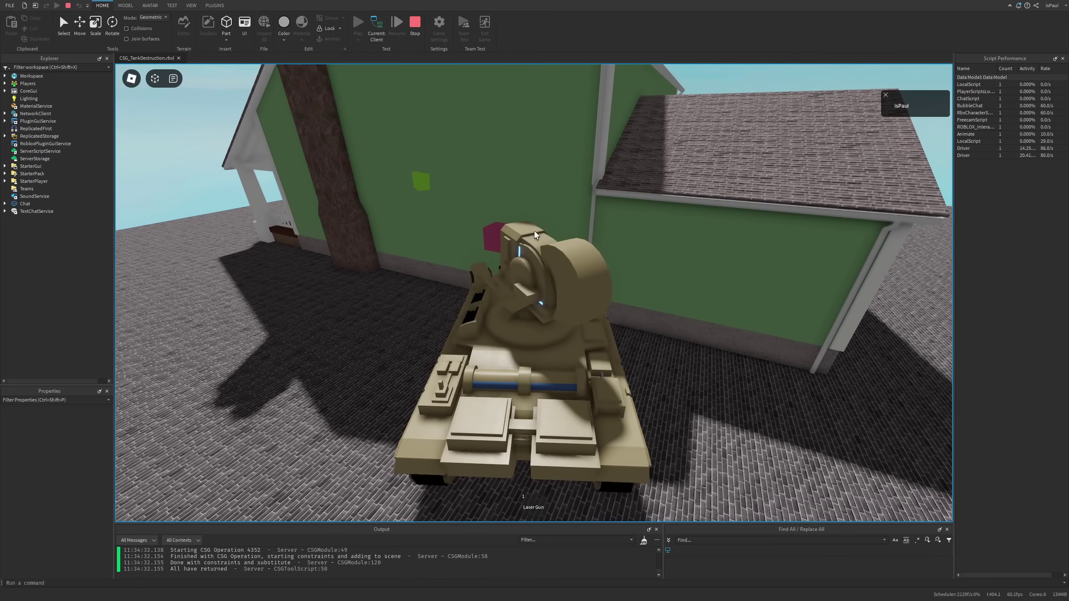
Cut long openings through the green house's side wall and its garage extension with the tank laser.
{"action": "left_click_drag", "start_coordinate": [550, 227], "coordinate": [549, 228]}
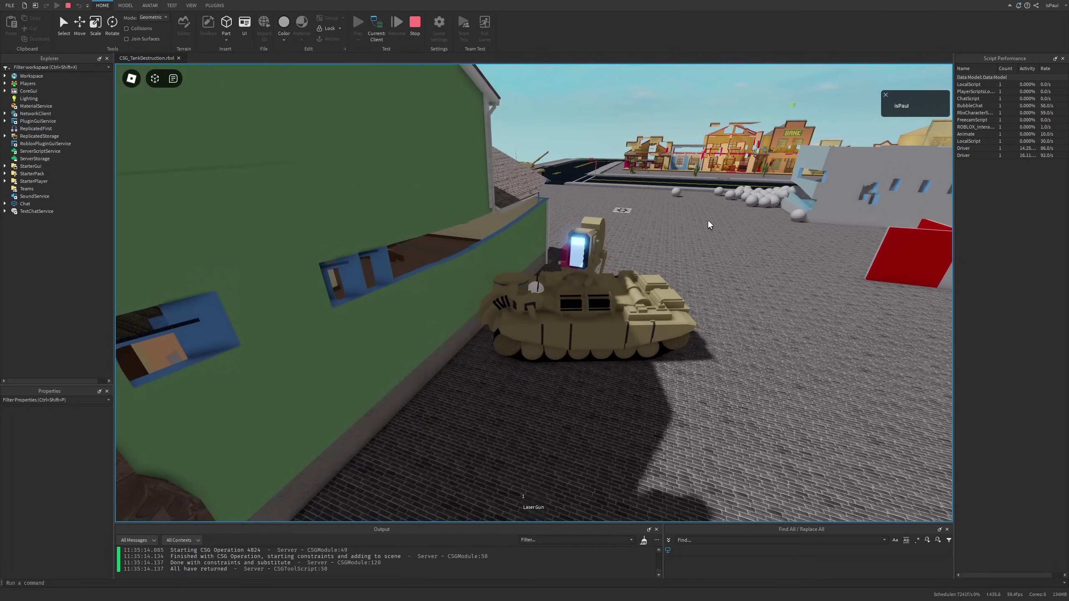
{"action": "left_click_drag", "start_coordinate": [709, 221], "coordinate": [708, 221]}
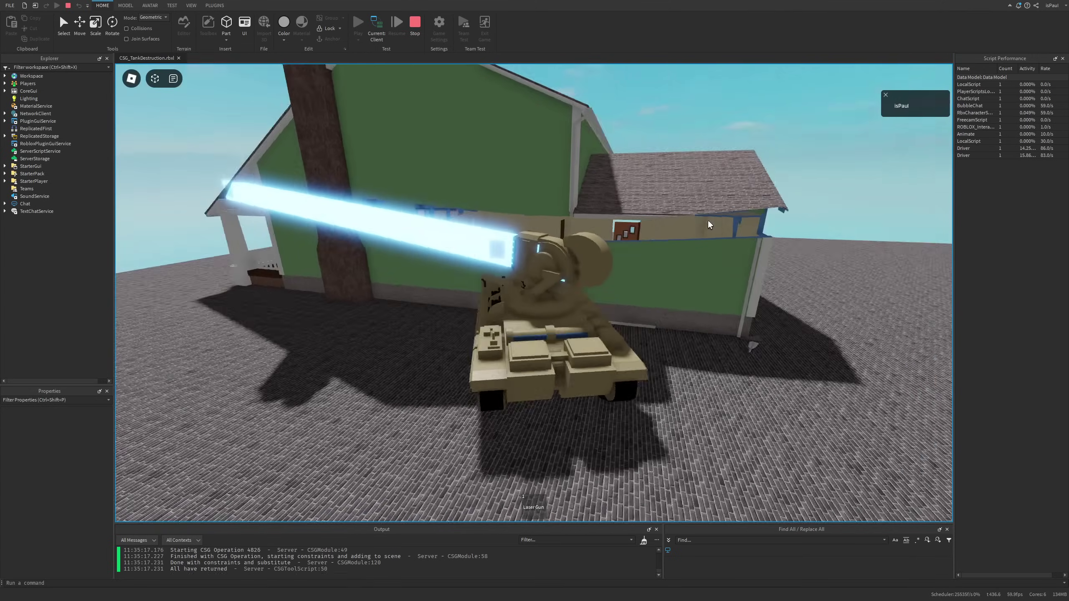
{"action": "left_click_drag", "start_coordinate": [708, 221], "coordinate": [708, 220]}
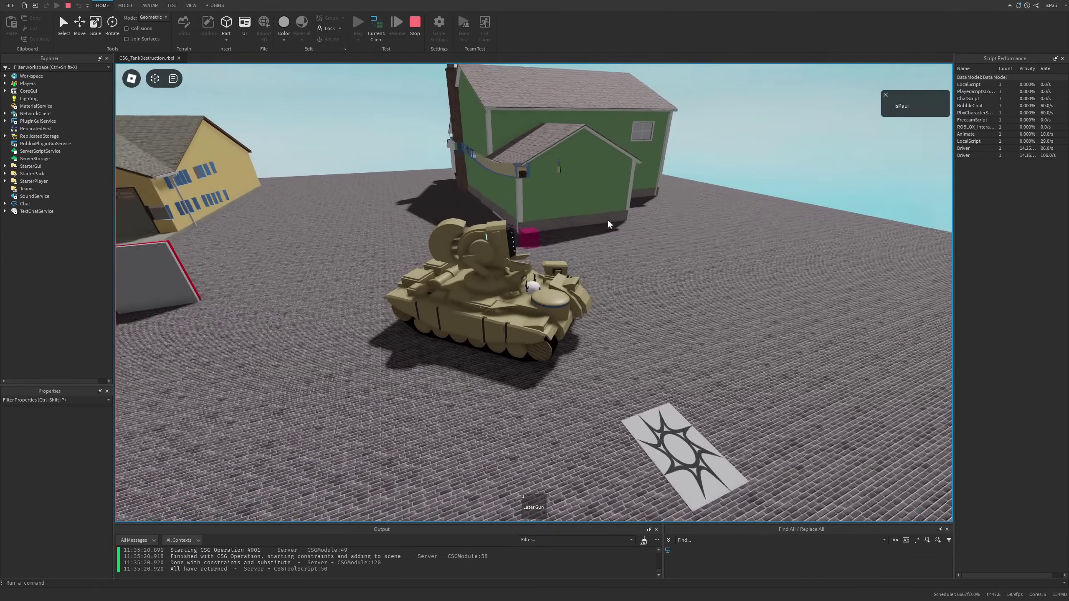
Drive the laser tank away from the green house and along the road to the floating grassy island.
{"action": "scroll", "coordinate": [567, 189], "scroll_direction": "down", "scroll_amount": 1}
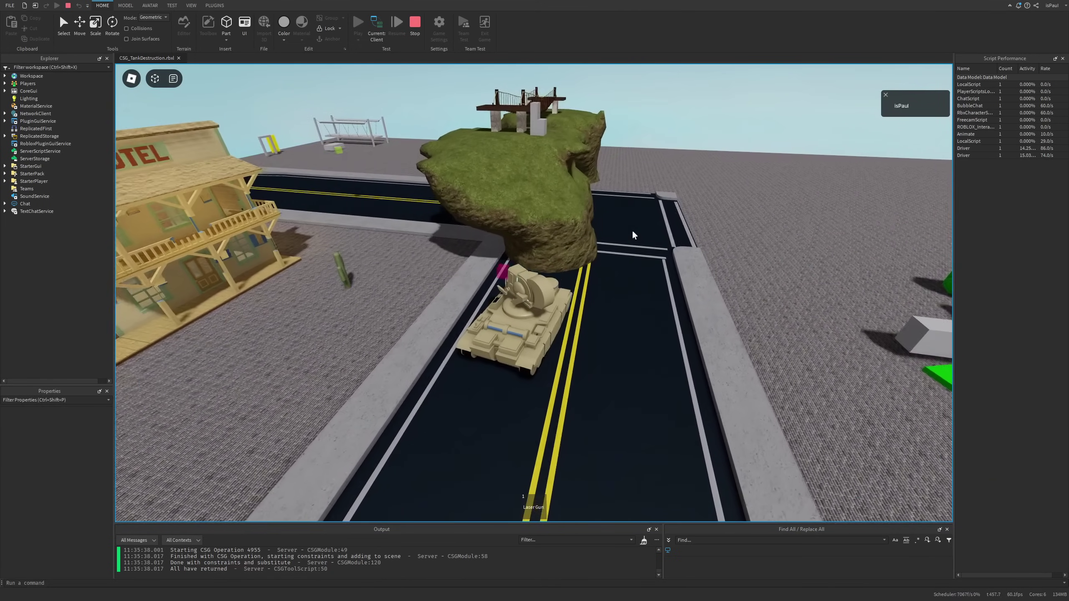
{"action": "key", "text": "s"}
{"action": "right_click_drag", "start_coordinate": [634, 236], "coordinate": [635, 235]}
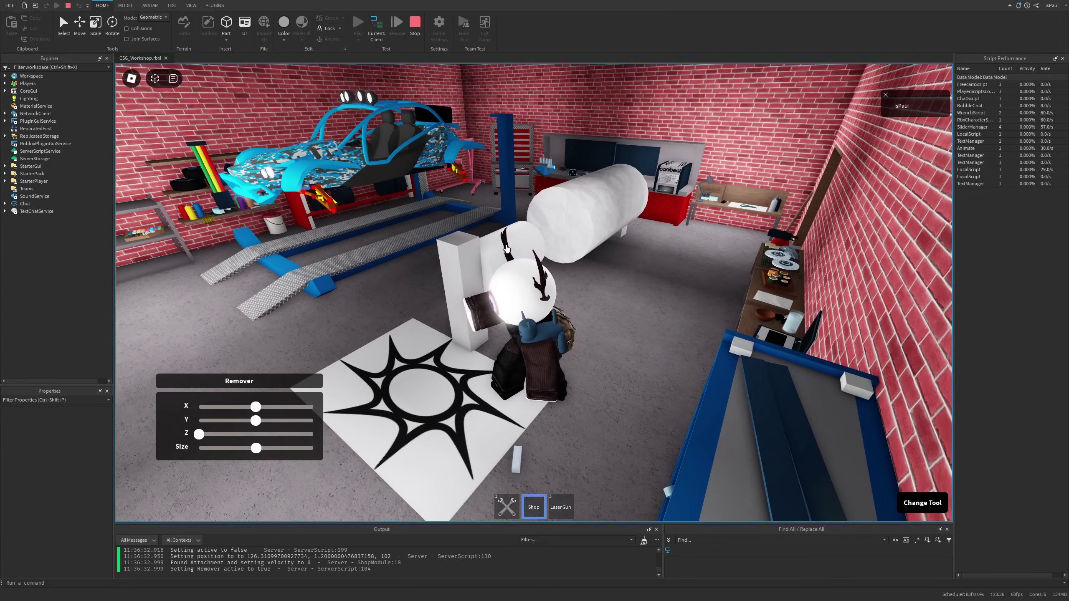
Bore a round hole lengthwise through the centre of the large white cylinder with the Remover and inspect both ends.
{"action": "right_click_drag", "start_coordinate": [586, 312], "coordinate": [590, 308]}
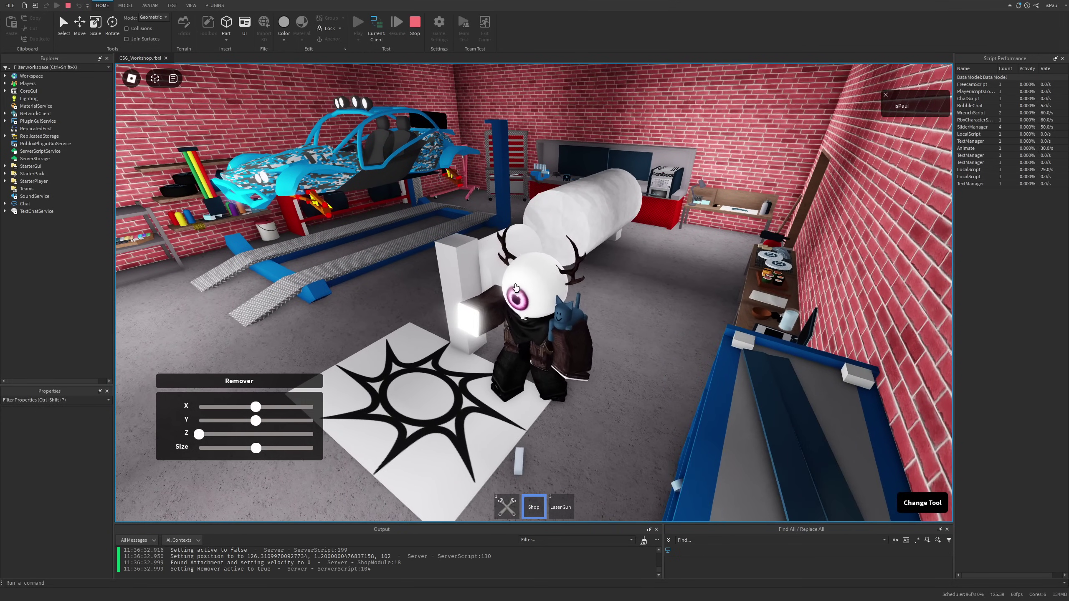
{"action": "right_click_drag", "start_coordinate": [470, 339], "coordinate": [549, 310]}
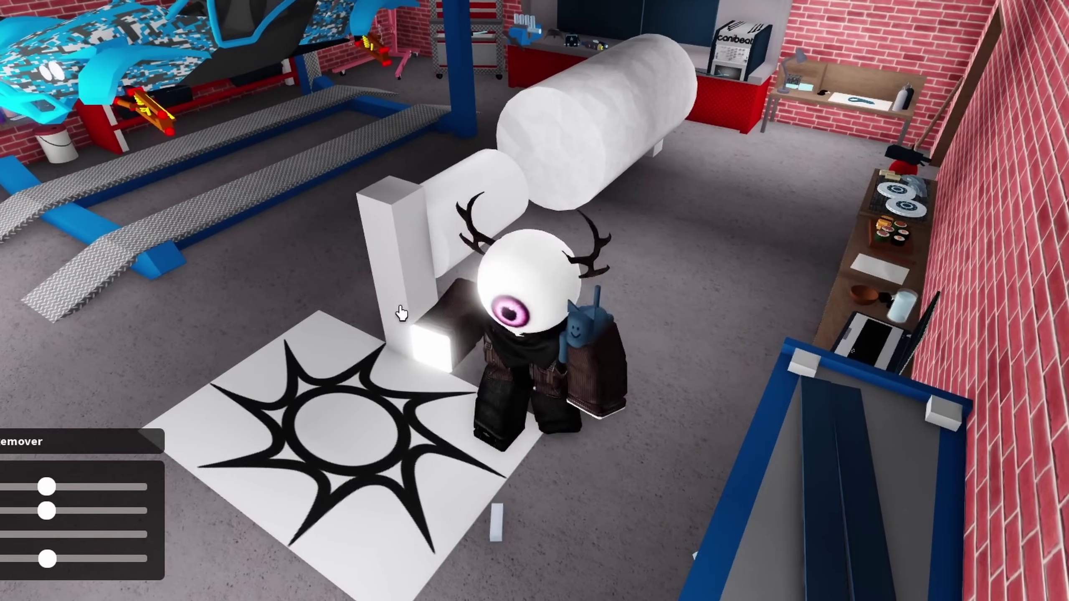
{"action": "left_click_drag", "start_coordinate": [256, 407], "coordinate": [250, 417]}
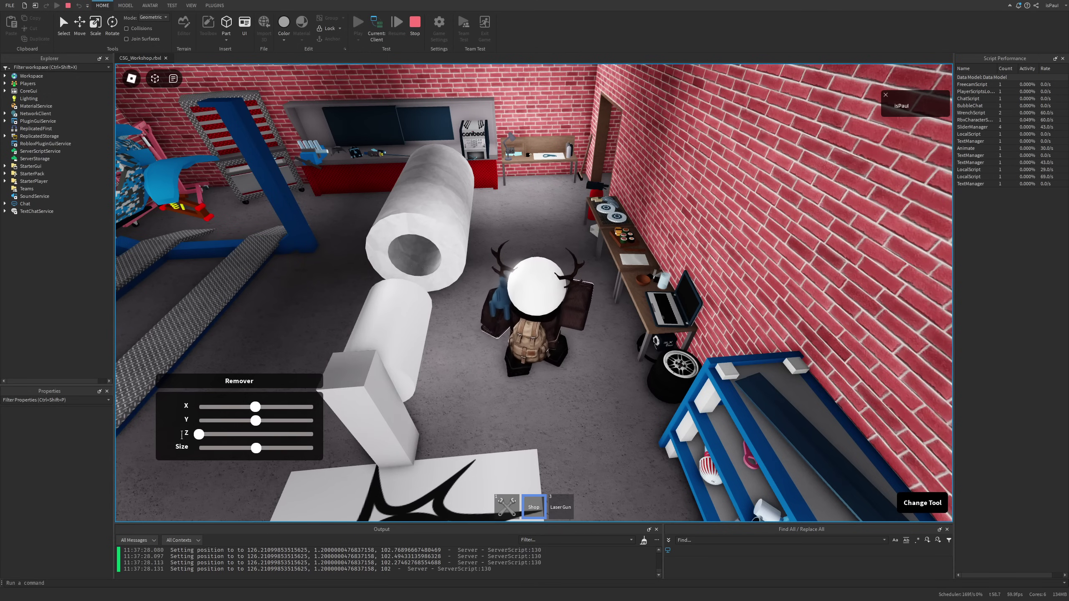
{"action": "right_click_drag", "start_coordinate": [434, 272], "coordinate": [430, 270]}
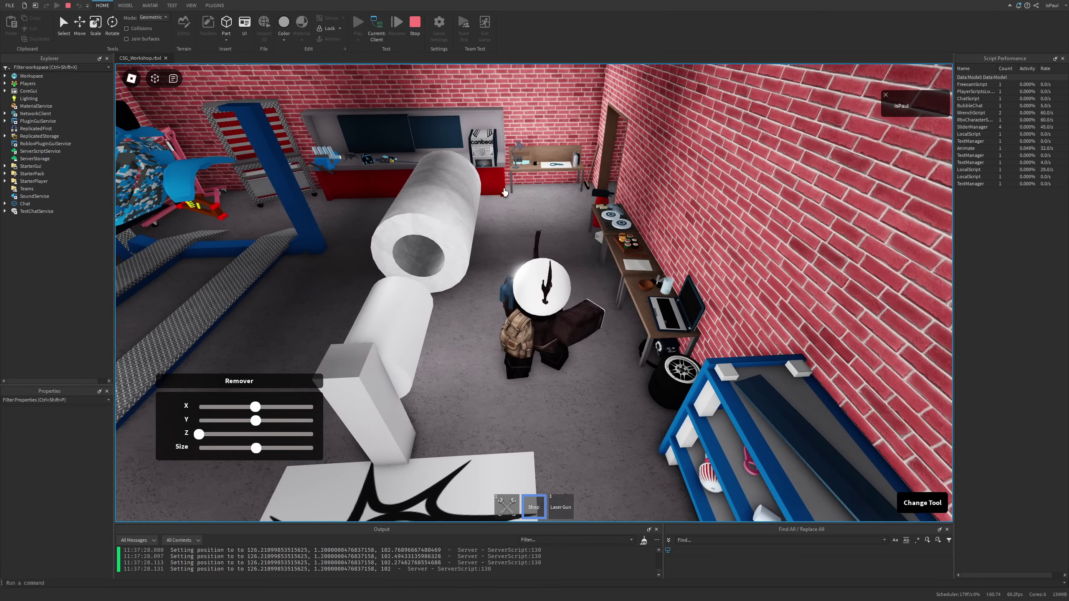
{"action": "right_click_drag", "start_coordinate": [596, 201], "coordinate": [595, 200]}
{"action": "scroll", "coordinate": [696, 280], "scroll_direction": "up", "scroll_amount": 2}
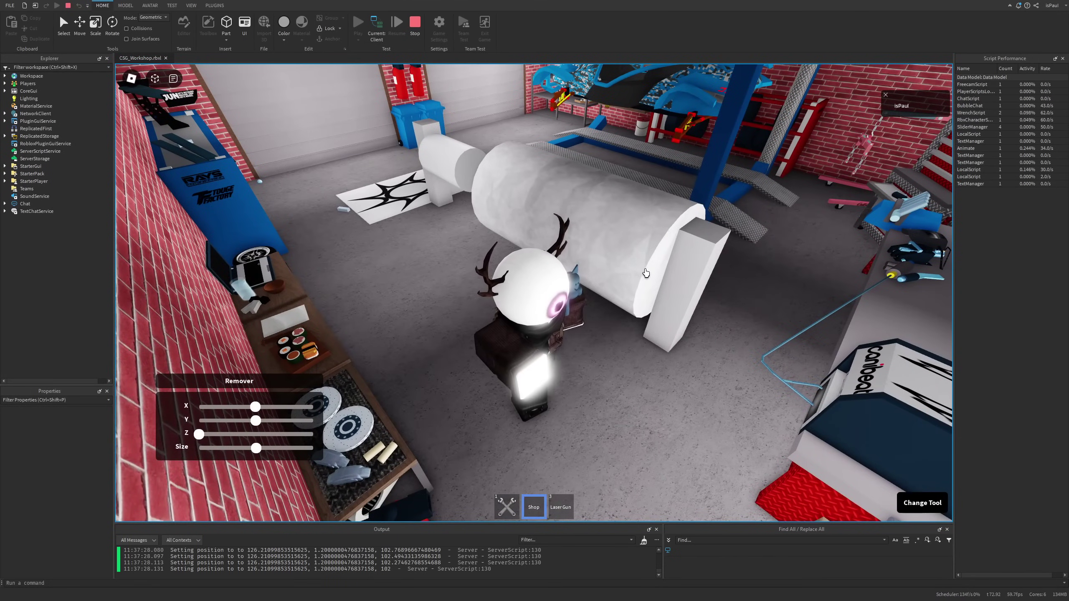
{"action": "right_click_drag", "start_coordinate": [617, 255], "coordinate": [600, 272]}
{"action": "key", "text": "a"}
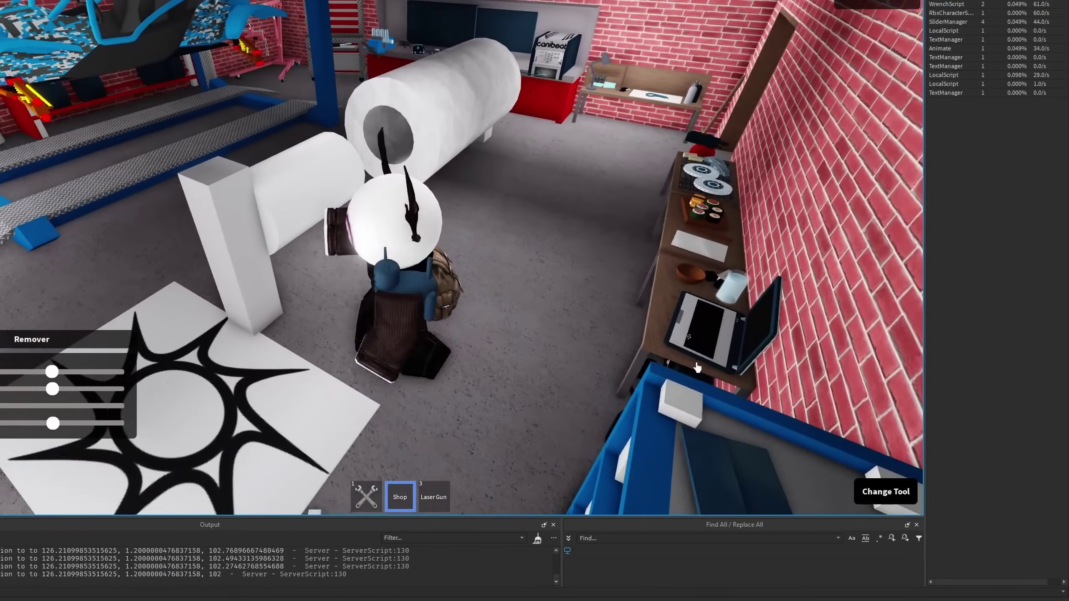
Switch to the Lathe, widen and angle its block, and feed it along X to taper the hollow cylinder's front end.
{"action": "key", "text": "s"}
{"action": "left_click", "coordinate": [889, 494]}
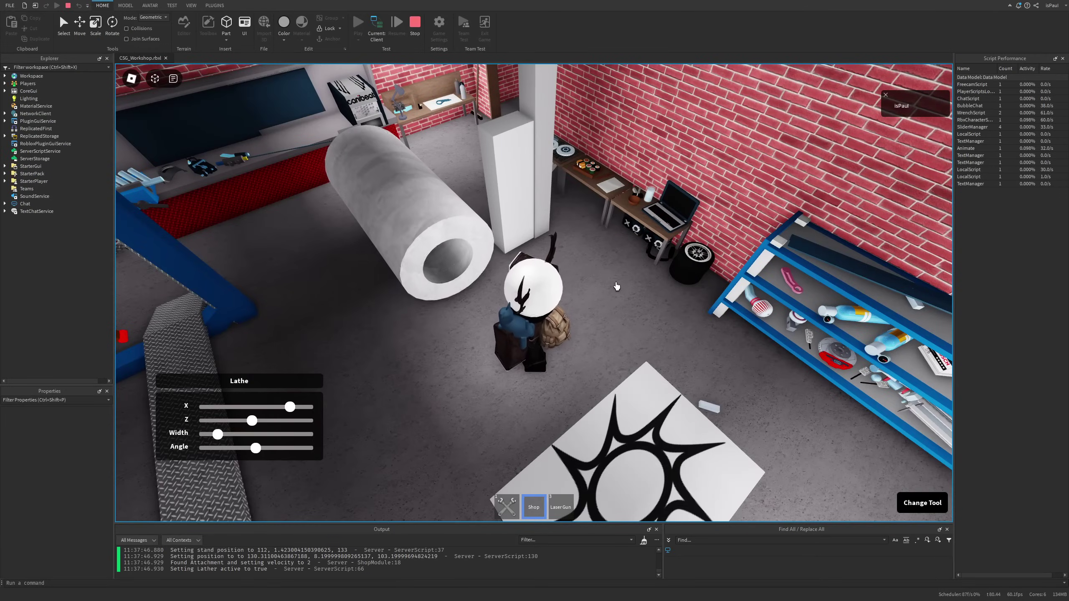
{"action": "right_click_drag", "start_coordinate": [498, 234], "coordinate": [425, 212]}
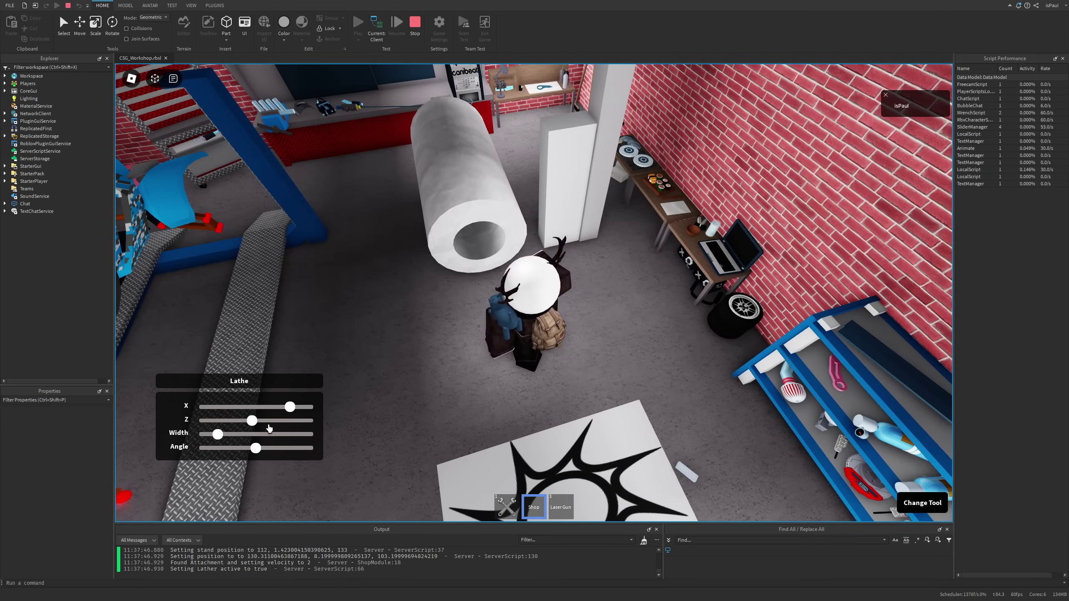
{"action": "left_click", "coordinate": [219, 435]}
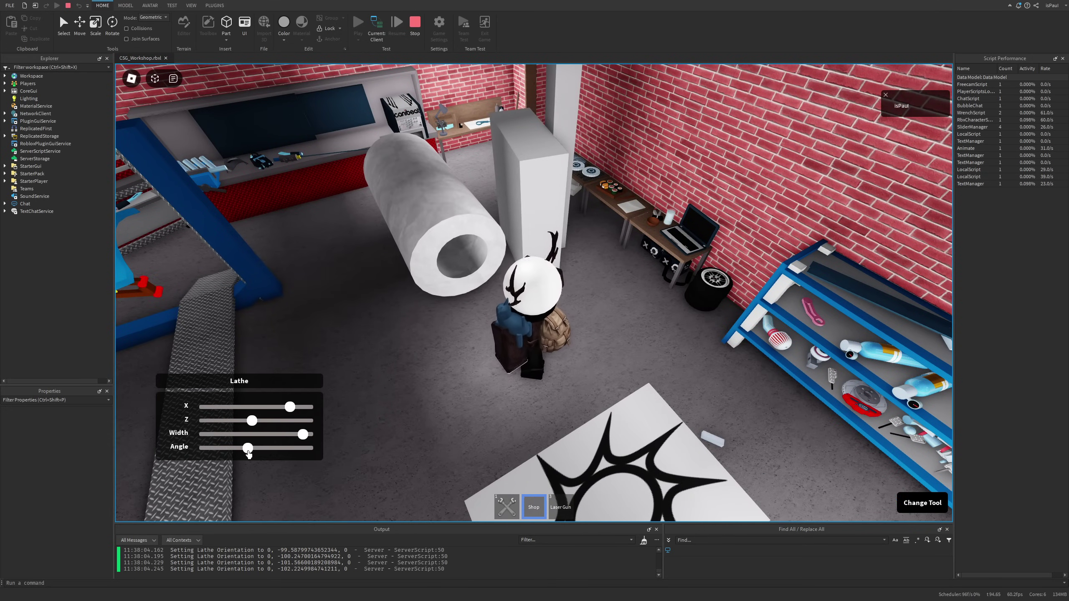
{"action": "right_click_drag", "start_coordinate": [314, 431], "coordinate": [312, 431]}
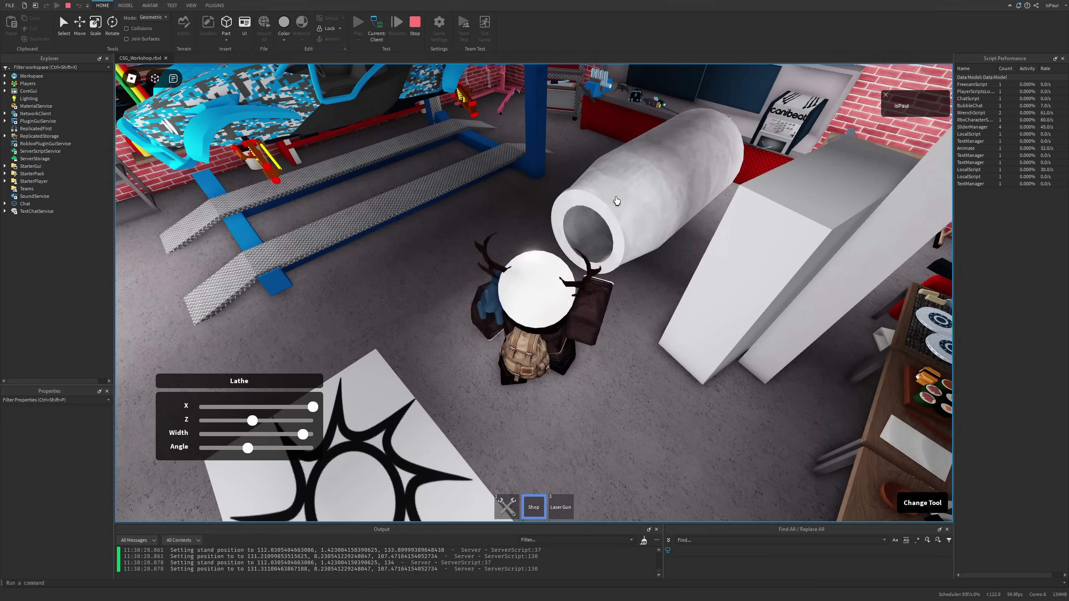
{"action": "right_click_drag", "start_coordinate": [647, 233], "coordinate": [647, 234]}
{"action": "right_click_drag", "start_coordinate": [709, 370], "coordinate": [708, 370]}
{"action": "scroll", "coordinate": [709, 371], "scroll_direction": "down", "scroll_amount": 2}
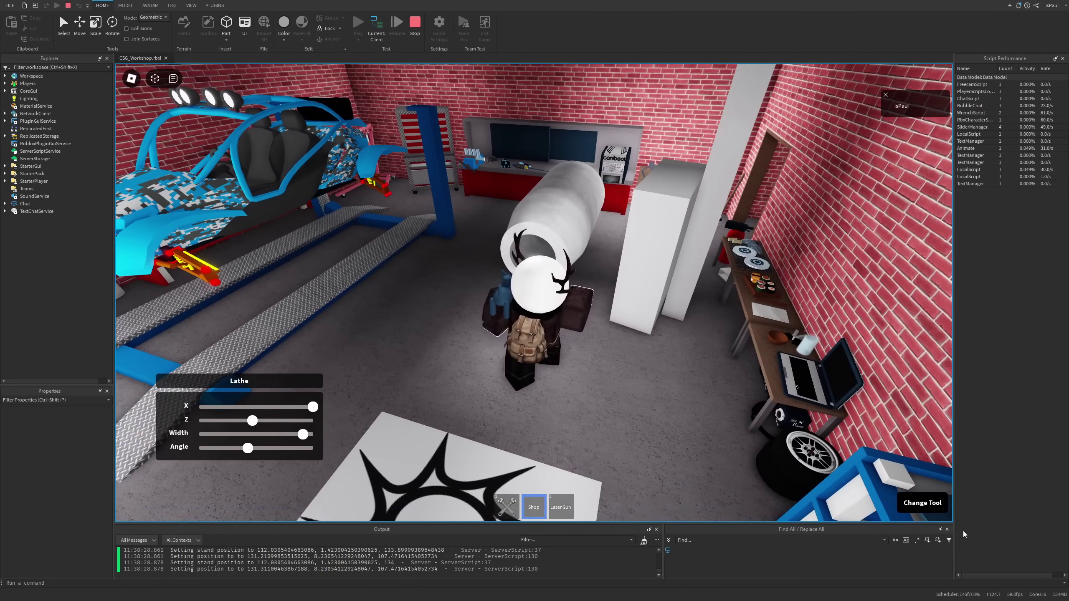
Switch to the Saw, position its blade near the tapered end, and cut a ring off the hollow cylinder.
{"action": "left_click", "coordinate": [925, 503]}
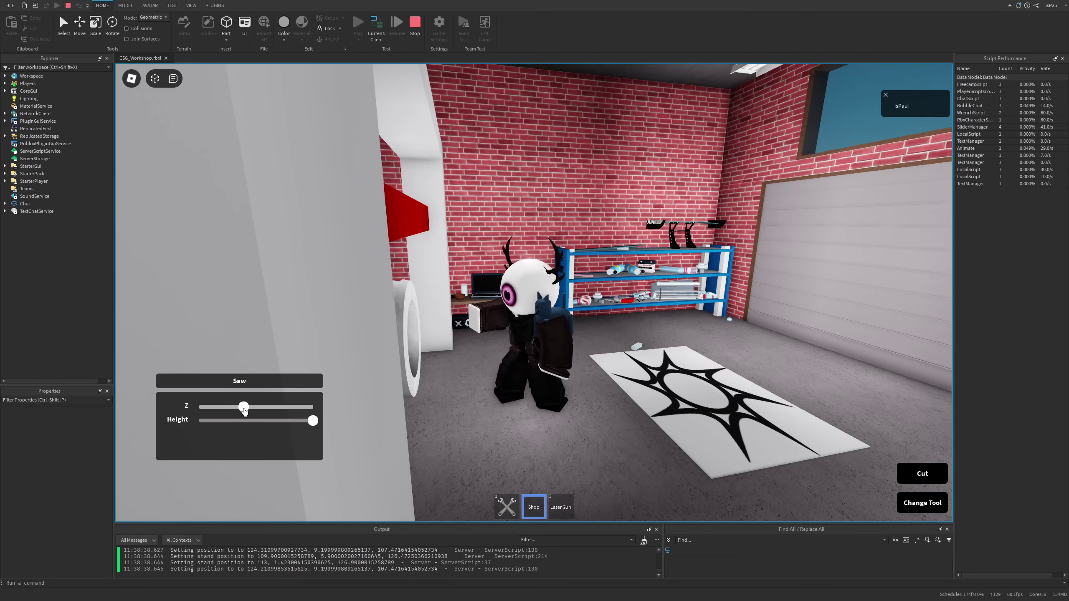
{"action": "left_click_drag", "start_coordinate": [253, 413], "coordinate": [248, 413]}
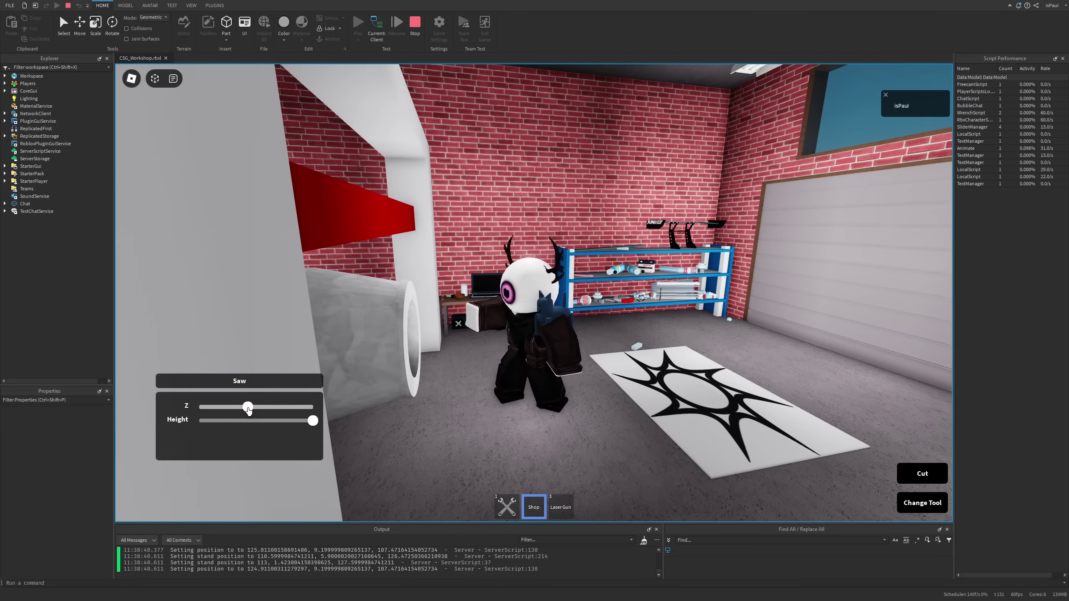
{"action": "right_click_drag", "start_coordinate": [581, 359], "coordinate": [581, 359]}
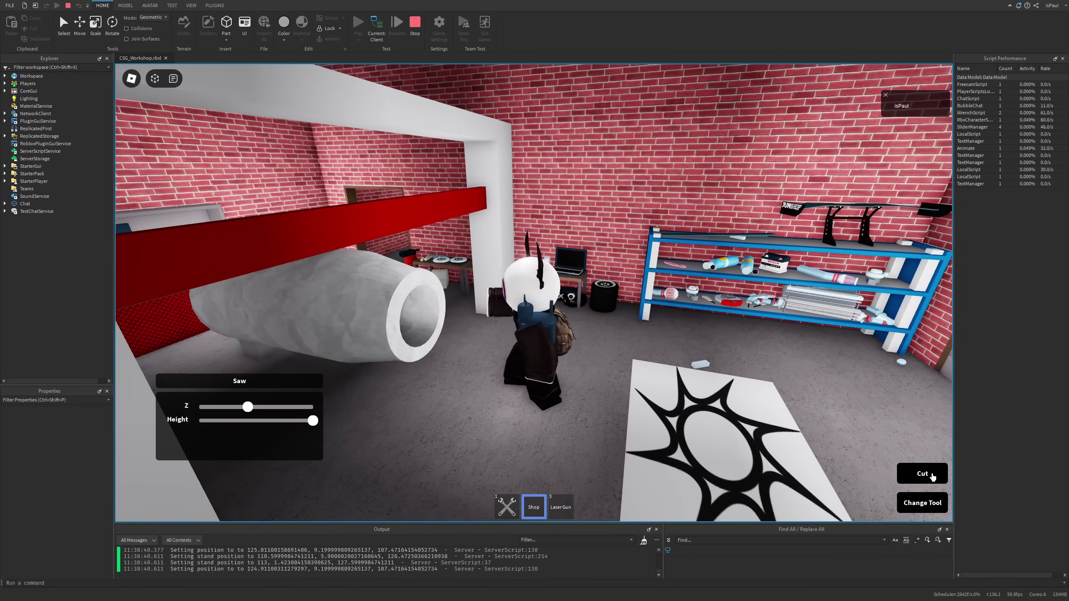
{"action": "left_click", "coordinate": [932, 475]}
{"action": "right_click_drag", "start_coordinate": [724, 345], "coordinate": [724, 346]}
{"action": "right_click_drag", "start_coordinate": [629, 316], "coordinate": [629, 315]}
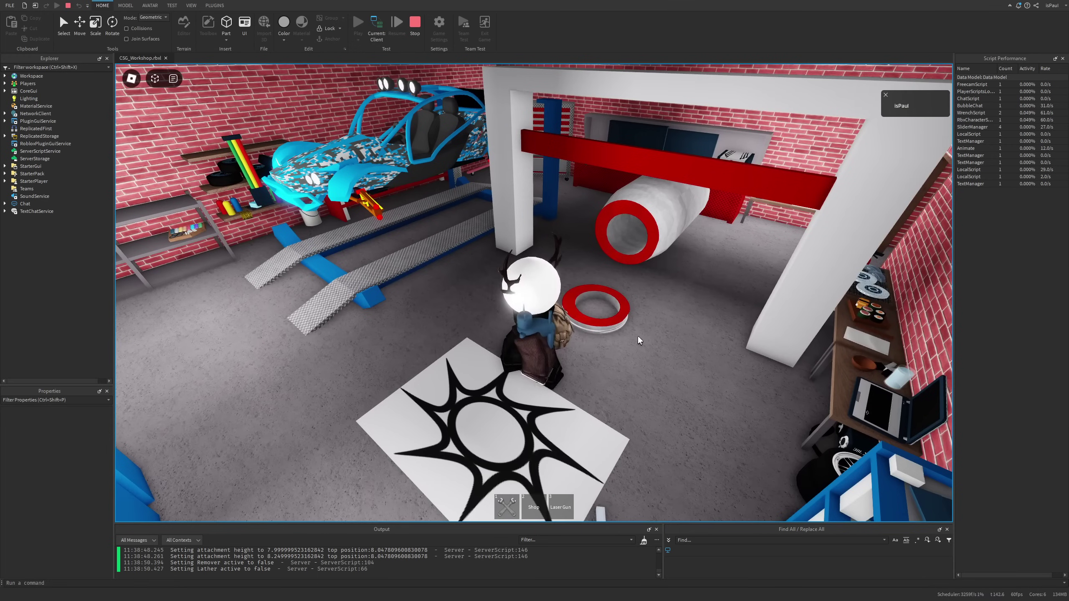
Walk around the saw frame to examine the cut ring, the cylinder's red cut face and the raised buggy.
{"action": "right_click_drag", "start_coordinate": [638, 337], "coordinate": [638, 338]}
{"action": "key", "text": "d"}
{"action": "right_click_drag", "start_coordinate": [622, 421], "coordinate": [623, 421]}
{"action": "key", "text": "a"}
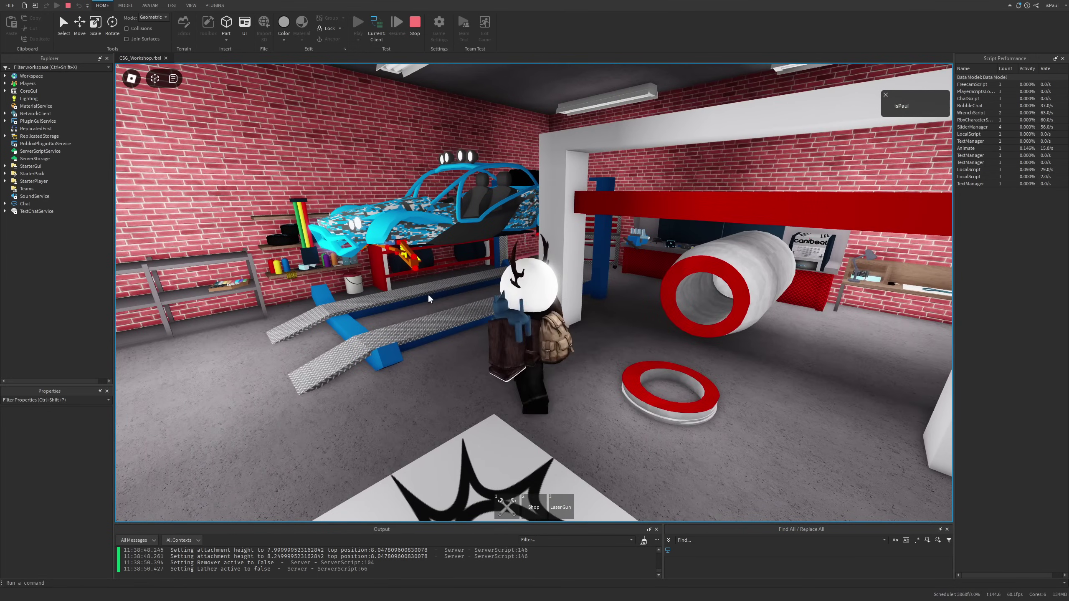
{"action": "right_click_drag", "start_coordinate": [536, 312], "coordinate": [536, 311]}
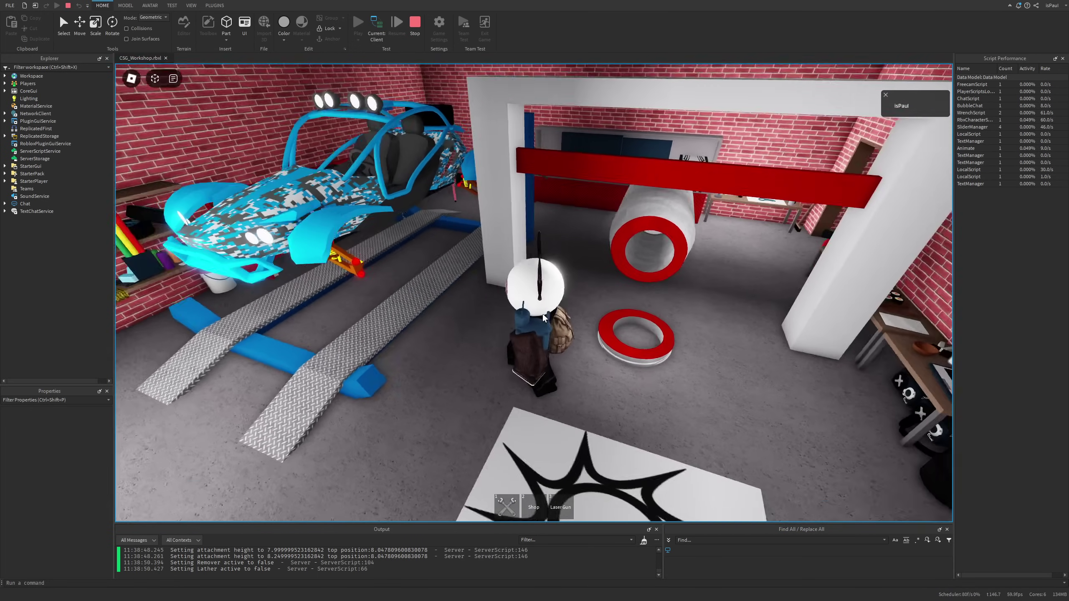
{"action": "right_click_drag", "start_coordinate": [543, 314], "coordinate": [543, 314]}
{"action": "key", "text": "s"}
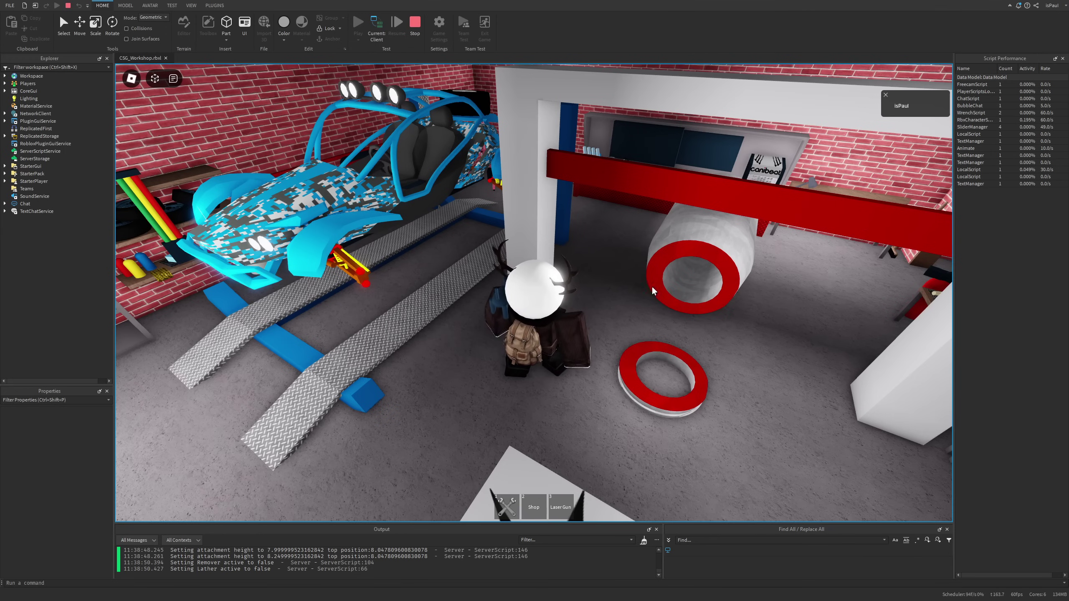
{"action": "key", "text": "s"}
{"action": "key", "text": "w"}
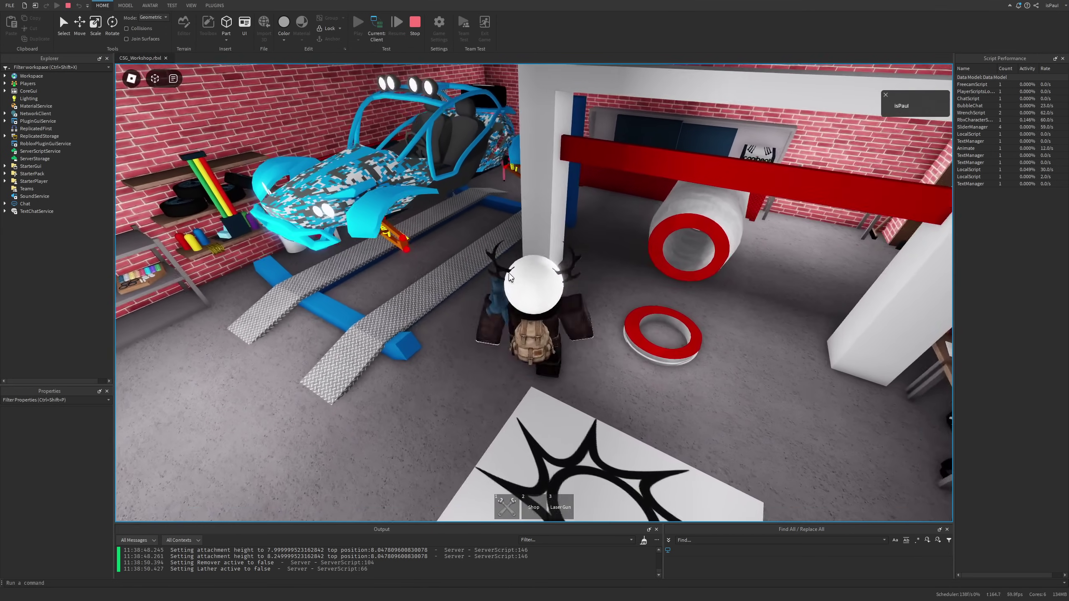
Equip the Shop tool, switch to the Lathe, increase its angle and feed it along X to carve a groove around the cylinder.
{"action": "key", "text": "a"}
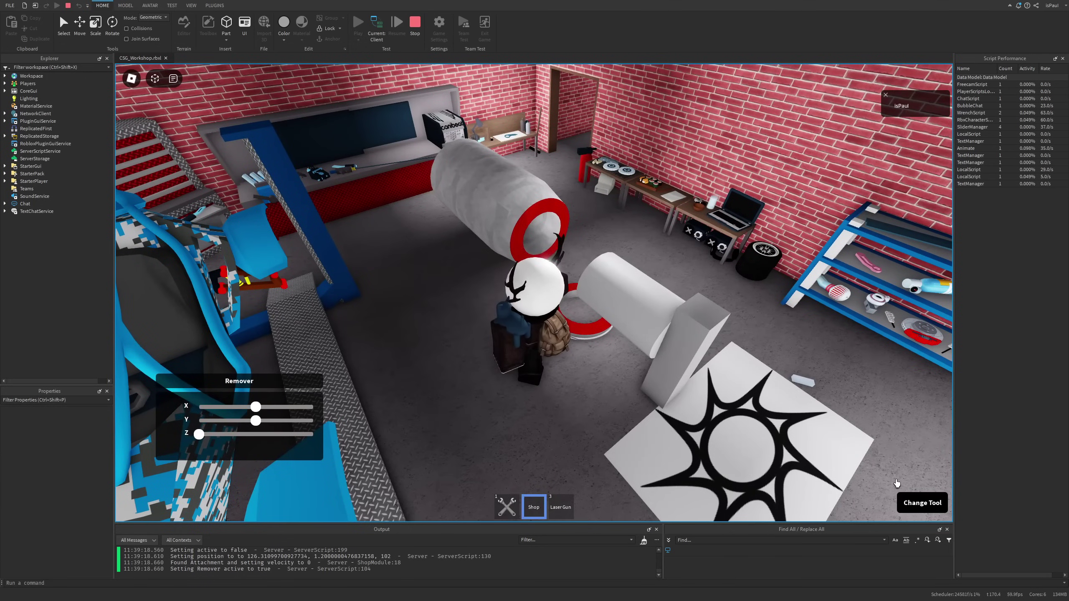
{"action": "left_click", "coordinate": [910, 510]}
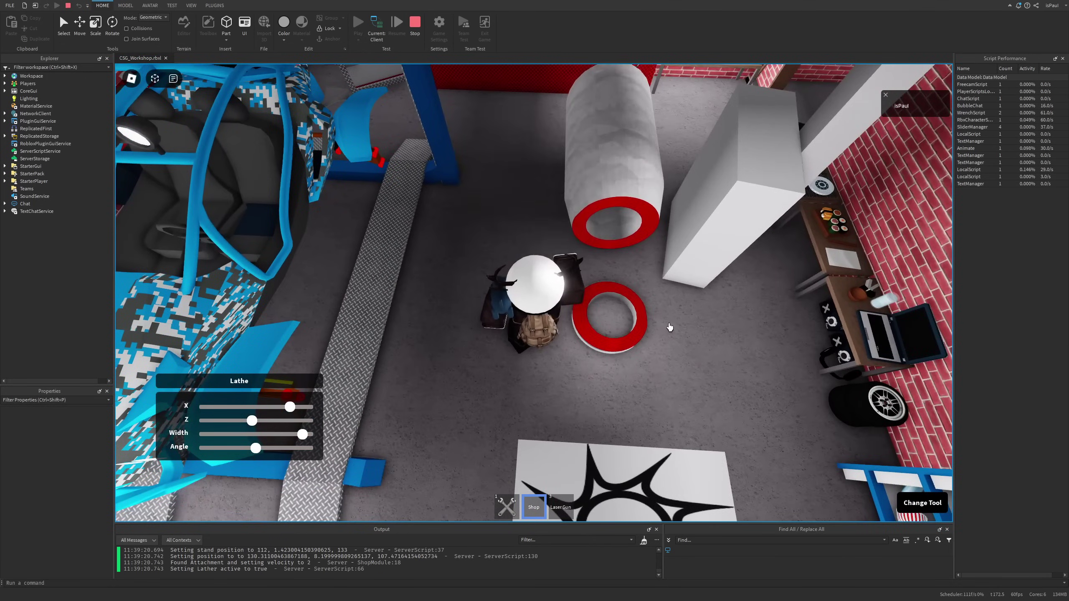
{"action": "left_click_drag", "start_coordinate": [256, 448], "coordinate": [265, 452]}
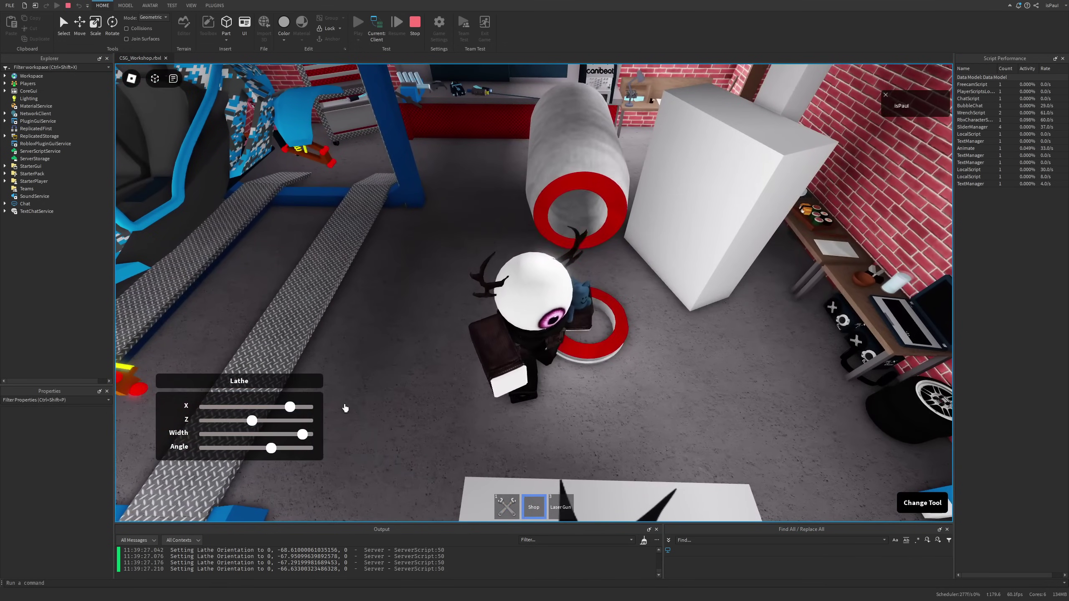
{"action": "left_click_drag", "start_coordinate": [288, 408], "coordinate": [270, 411]}
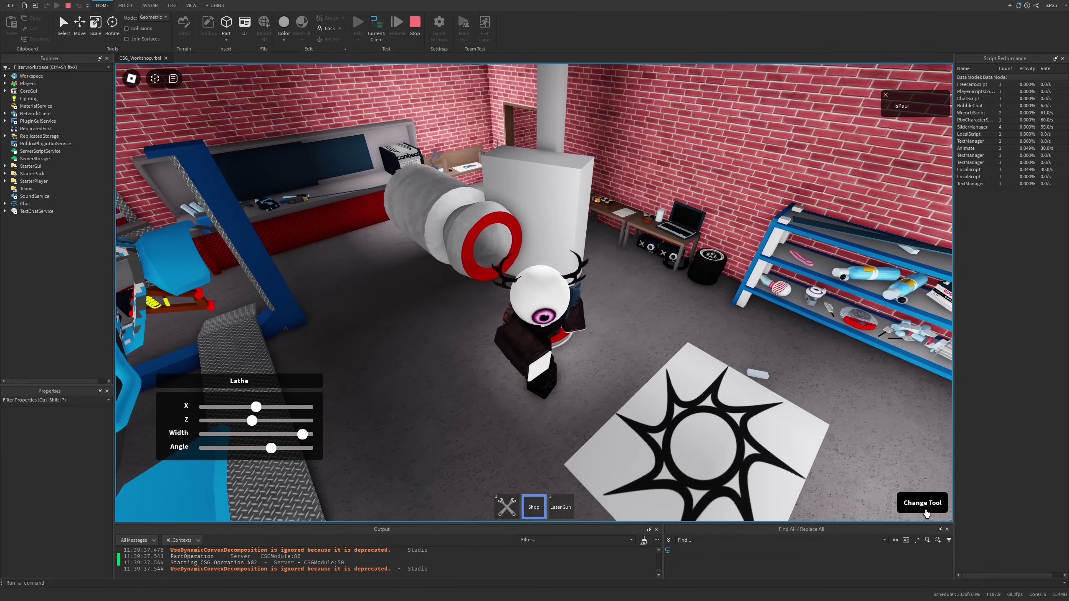
Switch to the Saw and cut the grooved end off the cylinder as a wheel, then put the Shop tool away.
{"action": "left_click", "coordinate": [922, 504]}
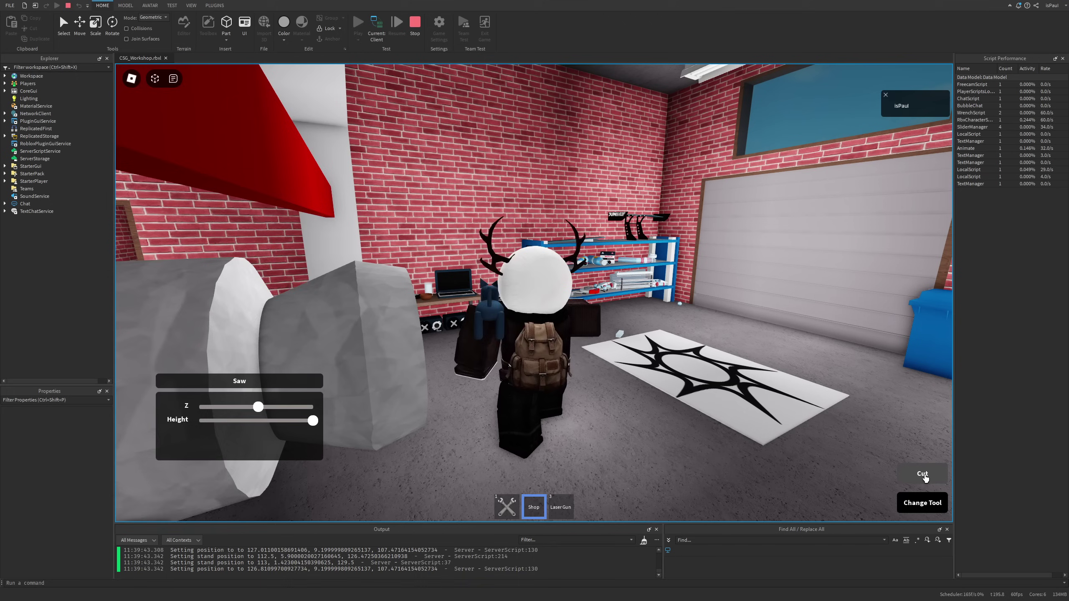
{"action": "left_click", "coordinate": [923, 474]}
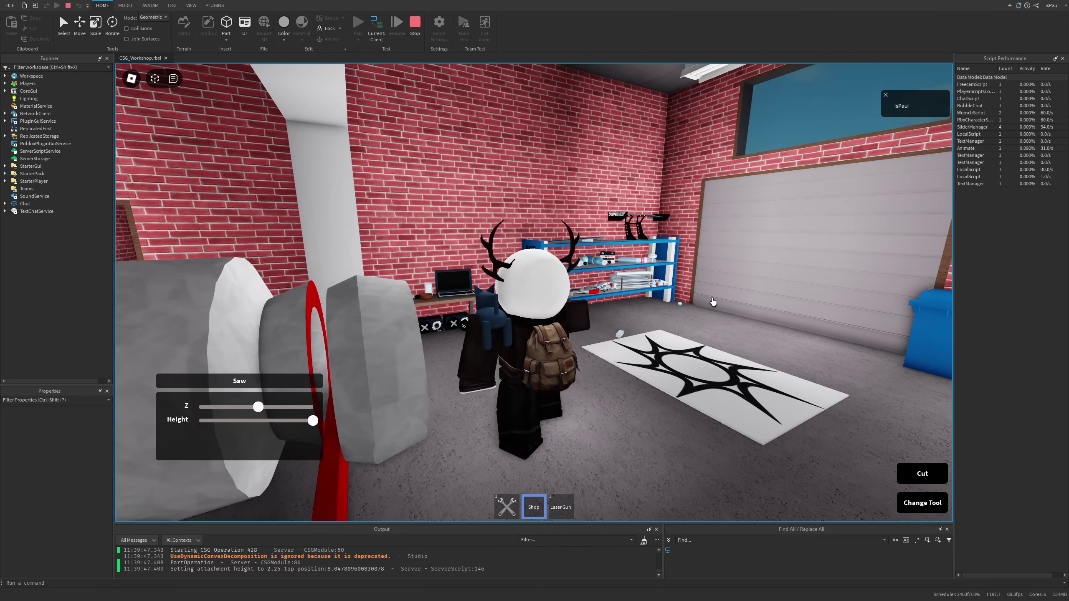
{"action": "right_click_drag", "start_coordinate": [710, 302], "coordinate": [703, 302]}
{"action": "key", "text": "a"}
{"action": "key", "text": "2"}
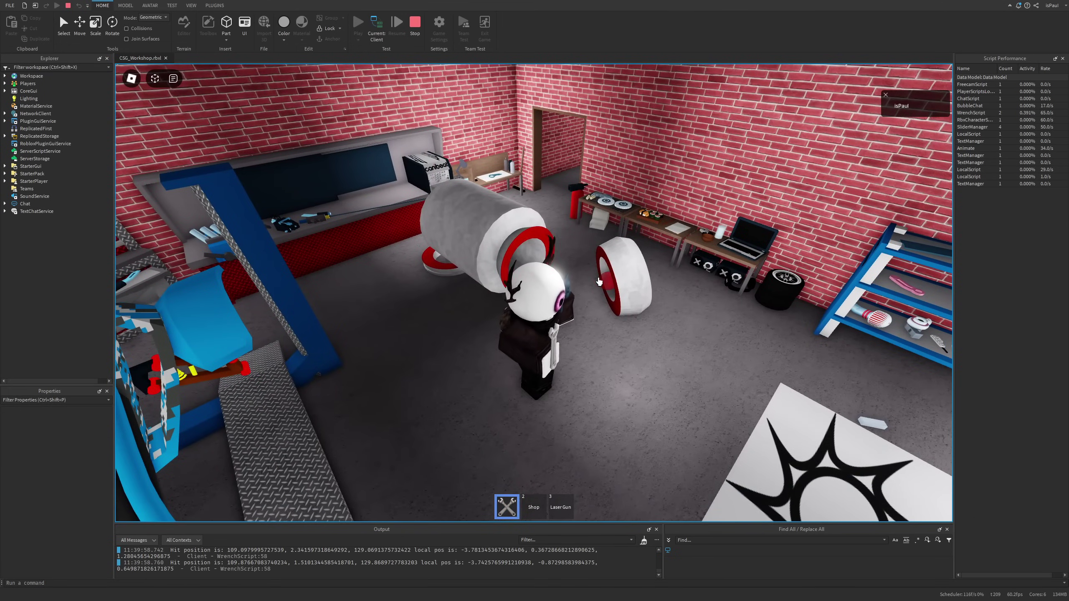
Attach the sawn-off wheel to the raised buggy's rear axle with the wrench and inspect it from beneath the car.
{"action": "right_click_drag", "start_coordinate": [677, 341], "coordinate": [677, 341]}
{"action": "key", "text": "s"}
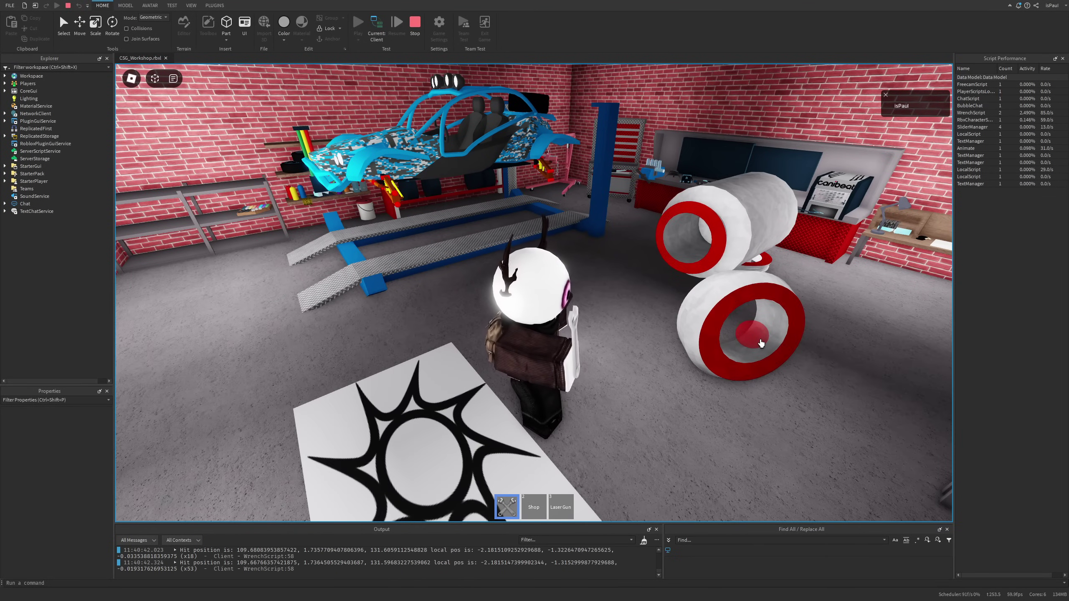
{"action": "left_click", "coordinate": [761, 344]}
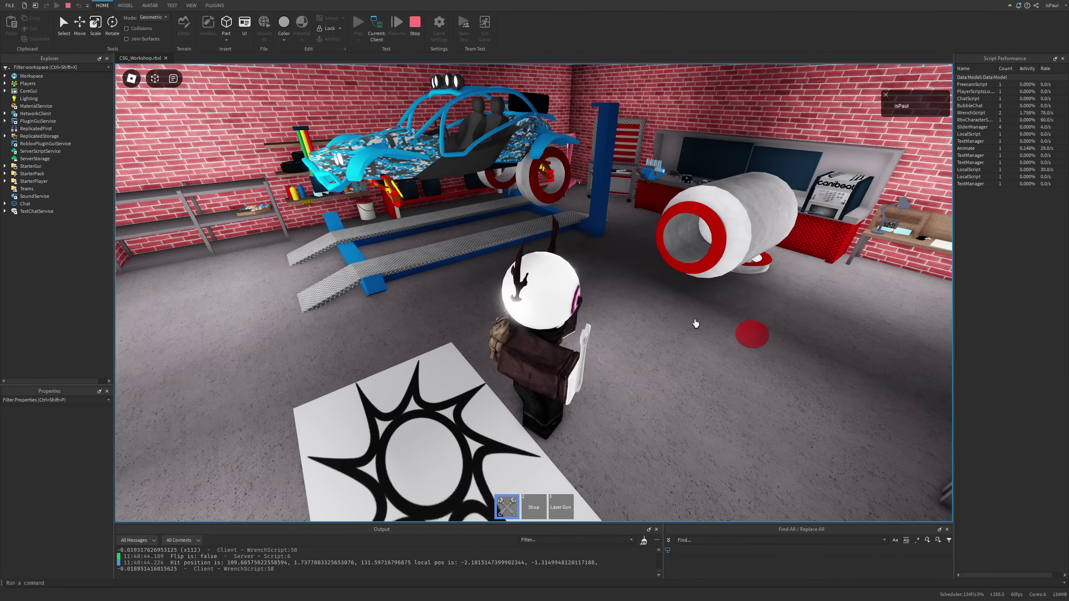
{"action": "scroll", "coordinate": [599, 284], "scroll_direction": "down", "scroll_amount": 3}
{"action": "right_click_drag", "start_coordinate": [599, 284], "coordinate": [601, 289]}
{"action": "key", "text": "w"}
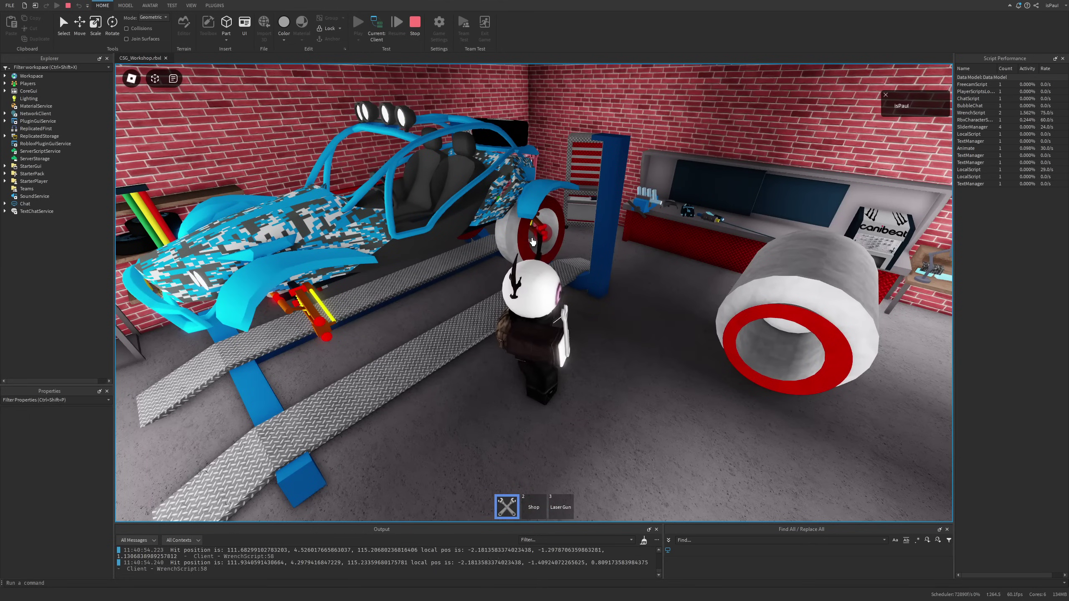
{"action": "right_click_drag", "start_coordinate": [533, 242], "coordinate": [544, 251]}
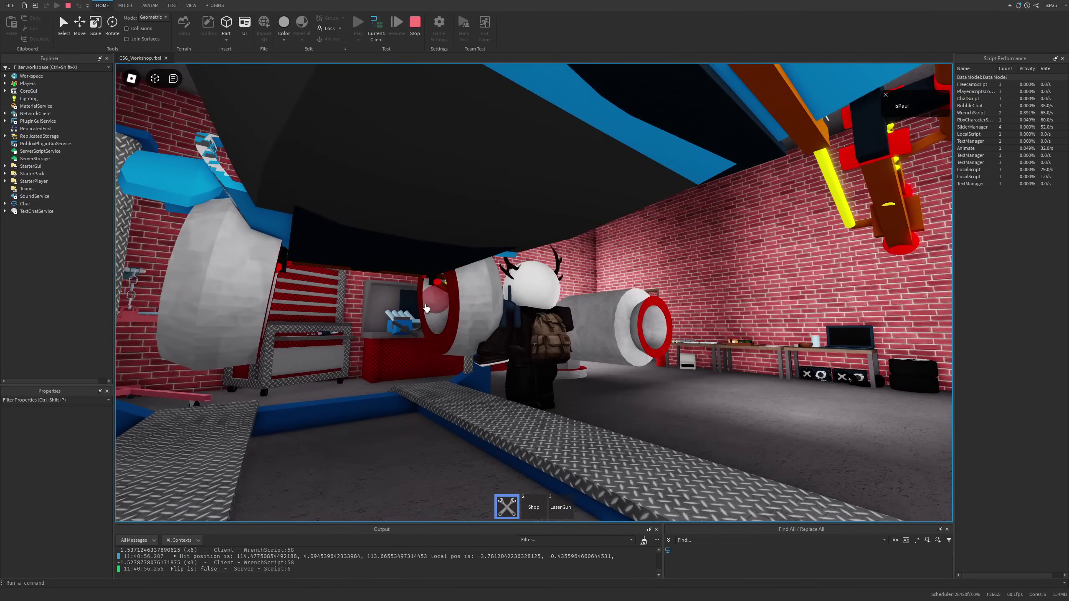
Fit the remaining sawn wheels to the raised buggy's bare axles with the wrench, fetching them from around the workshop.
{"action": "right_click_drag", "start_coordinate": [426, 308], "coordinate": [627, 291]}
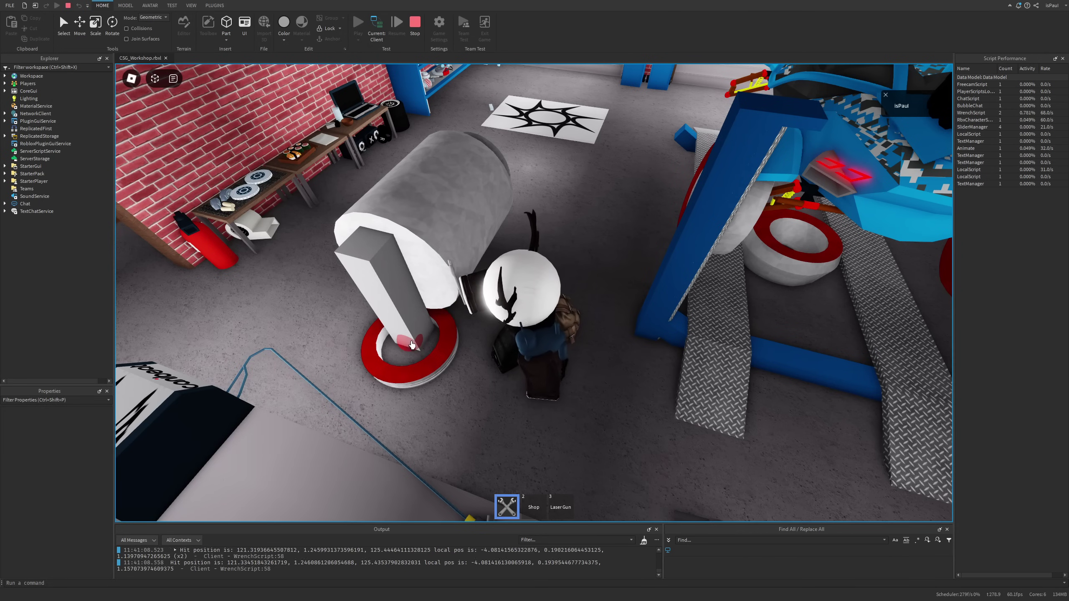
{"action": "right_click_drag", "start_coordinate": [485, 332], "coordinate": [641, 318]}
{"action": "key", "text": "w"}
{"action": "key", "text": "s"}
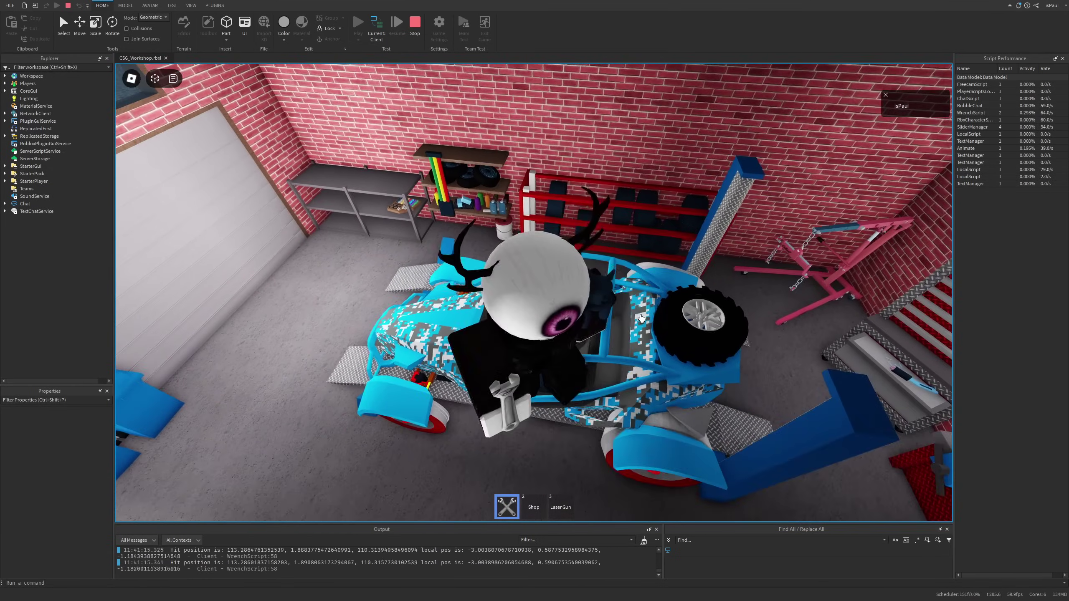
Get into the buggy, put the wrench away and drive off the lift and out of the garage.
{"action": "key", "text": "w"}
{"action": "key", "text": "1"}
{"action": "scroll", "coordinate": [640, 314], "scroll_direction": "down", "scroll_amount": 4}
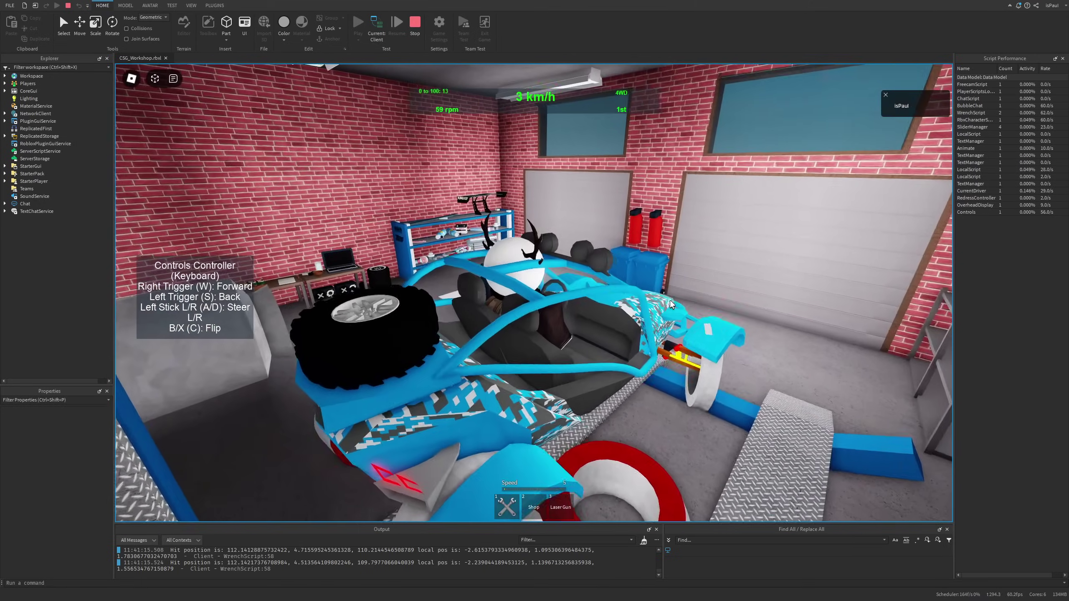
{"action": "key", "text": "w"}
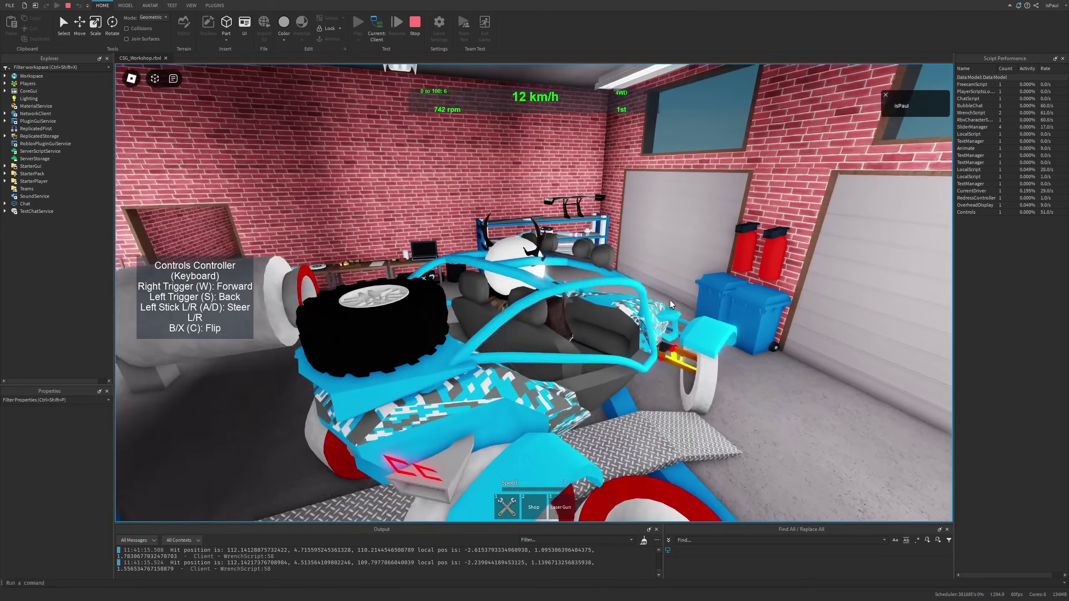
{"action": "key", "text": "w"}
{"action": "key", "text": "s"}
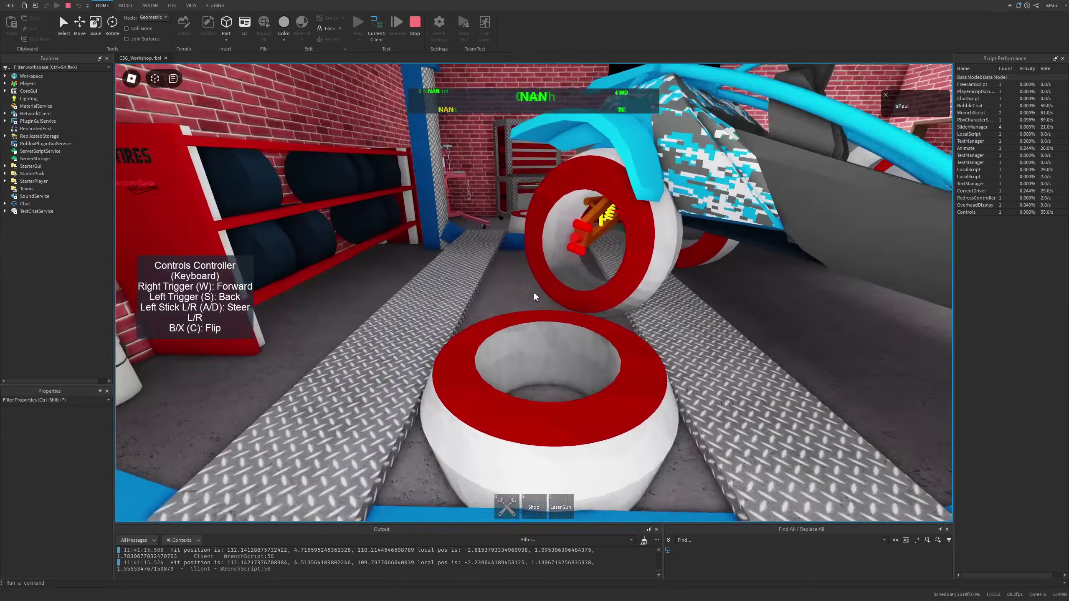
{"action": "key", "text": "w"}
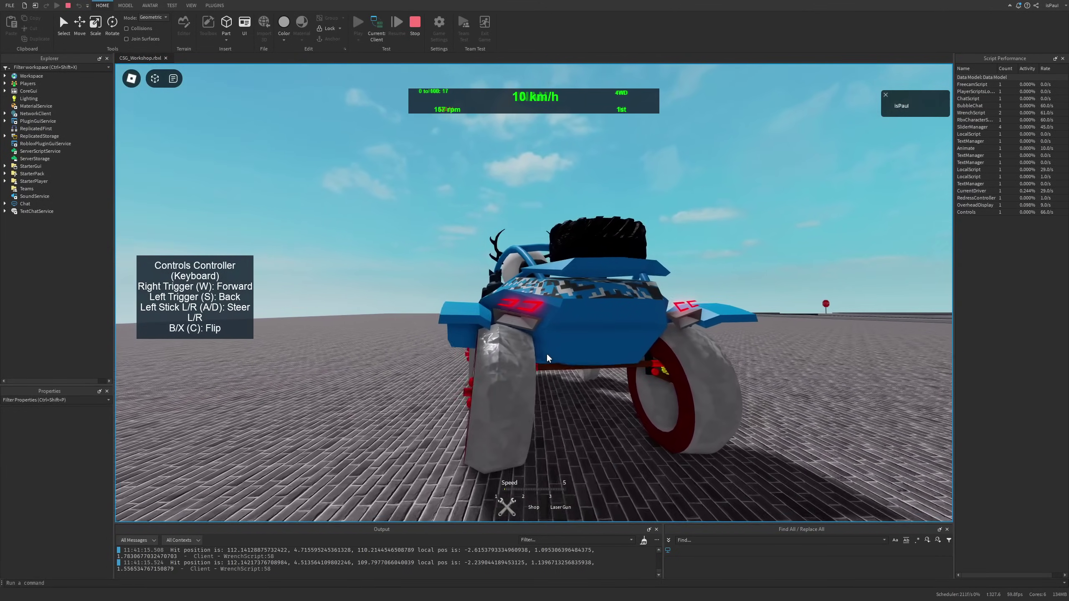
Use the wrench to detach and rearrange the buggy's wheels on the brick ground, and set the car moving.
{"action": "right_click_drag", "start_coordinate": [547, 355], "coordinate": [578, 346]}
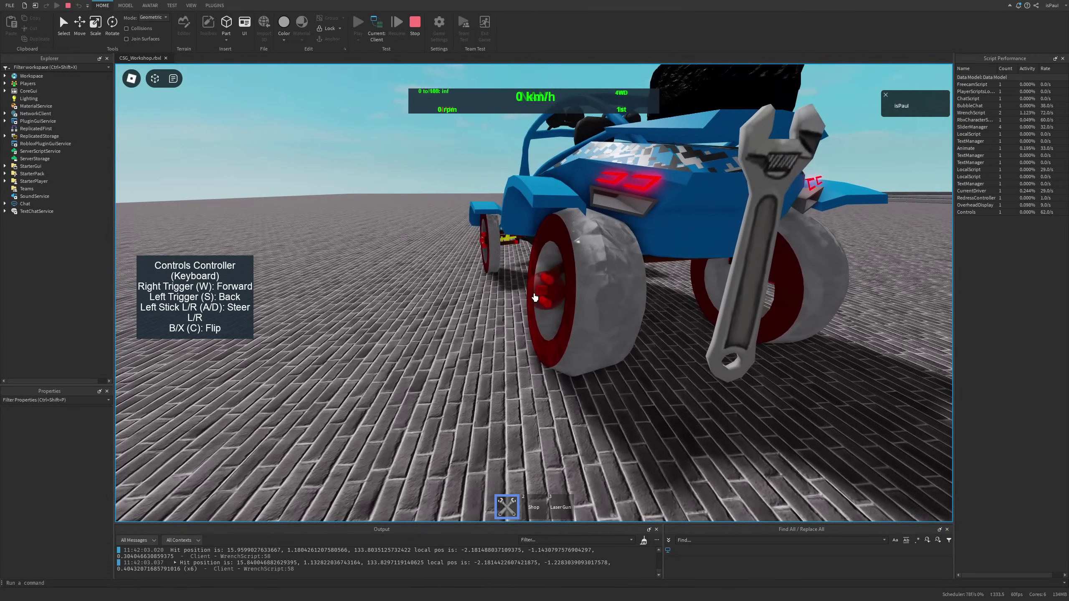
{"action": "left_click", "coordinate": [535, 298]}
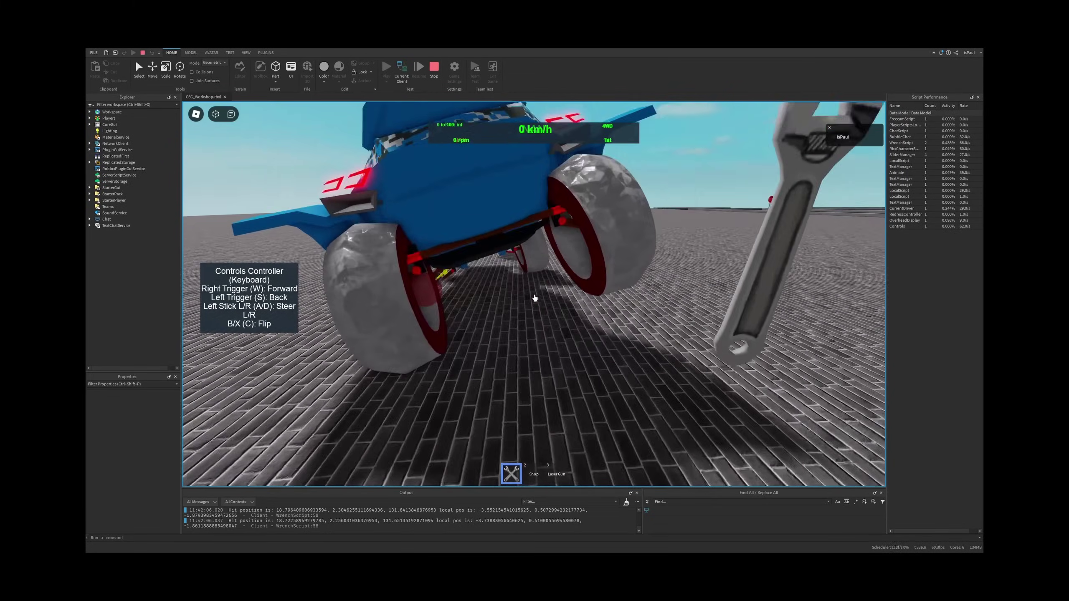
{"action": "key", "text": "s"}
{"action": "key", "text": "w"}
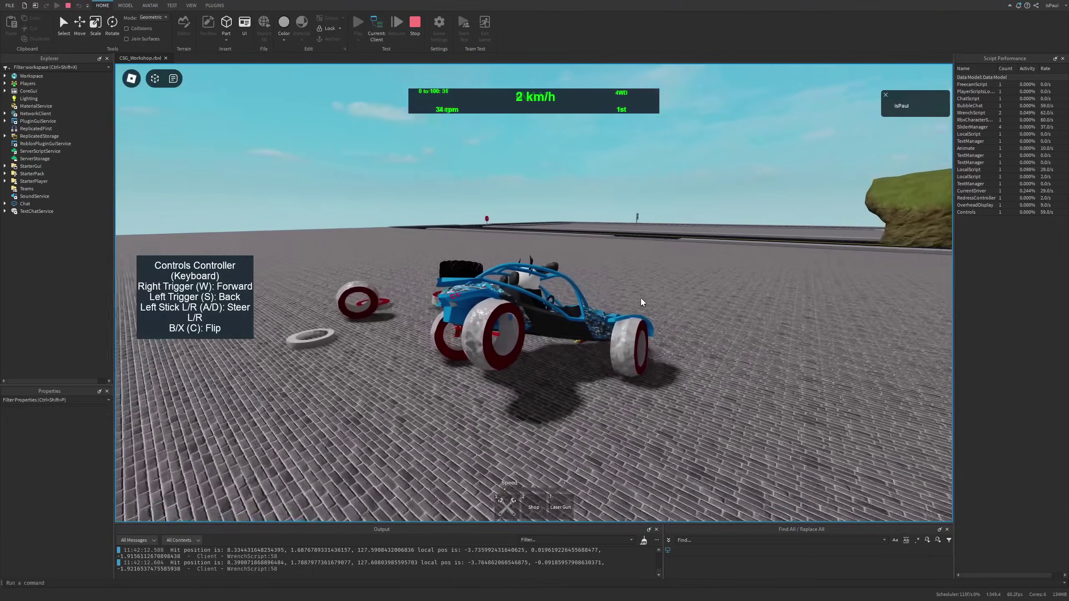
Test-drive the buggy with its mismatched wheel arrangement, steering right past the loose wheels.
{"action": "key", "text": "w"}
{"action": "key", "text": "d"}
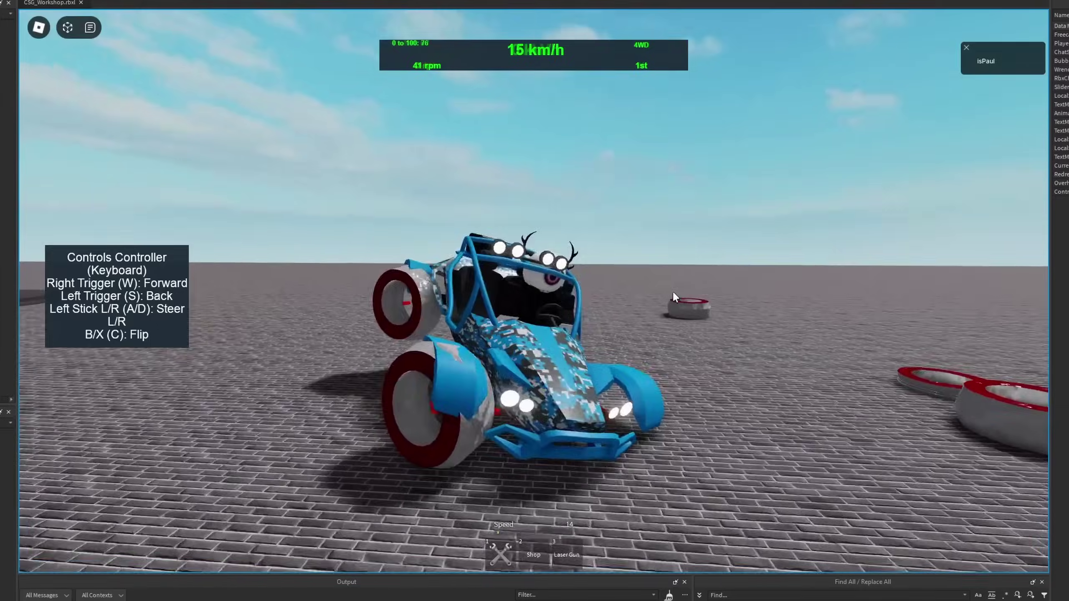
{"action": "key", "text": "d"}
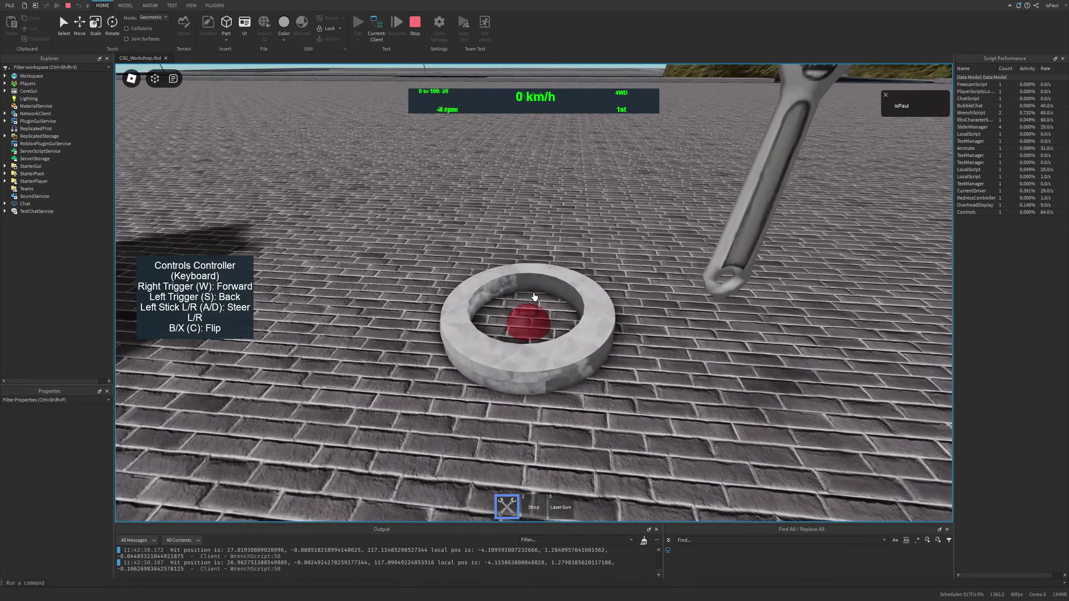
Swap the buggy's wheels again with the wrench, including the thin ring on the ground, and drive forward and back.
{"action": "key", "text": "s"}
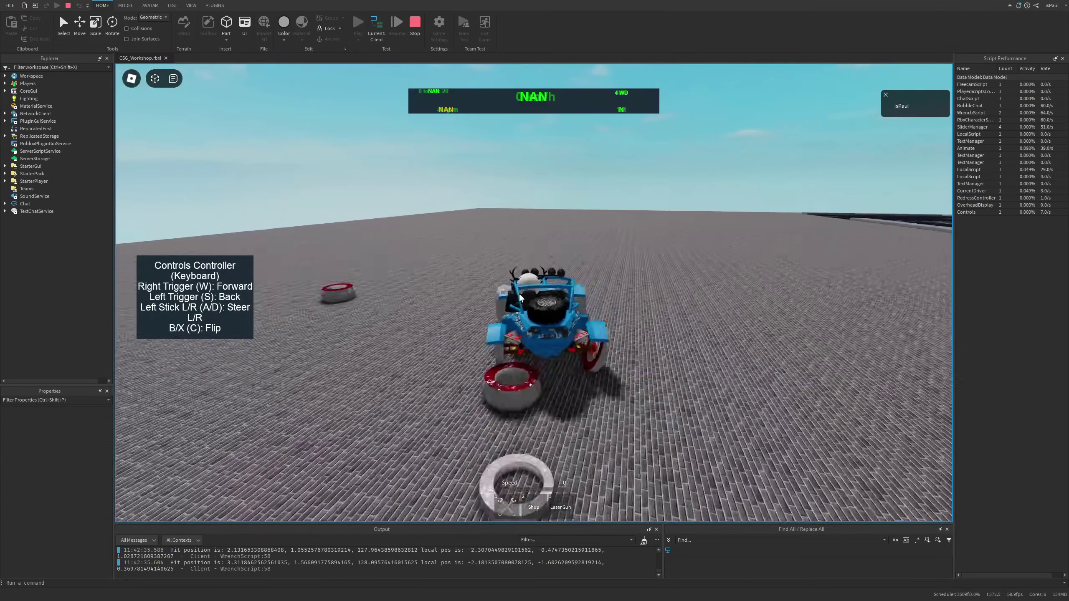
{"action": "key", "text": "w"}
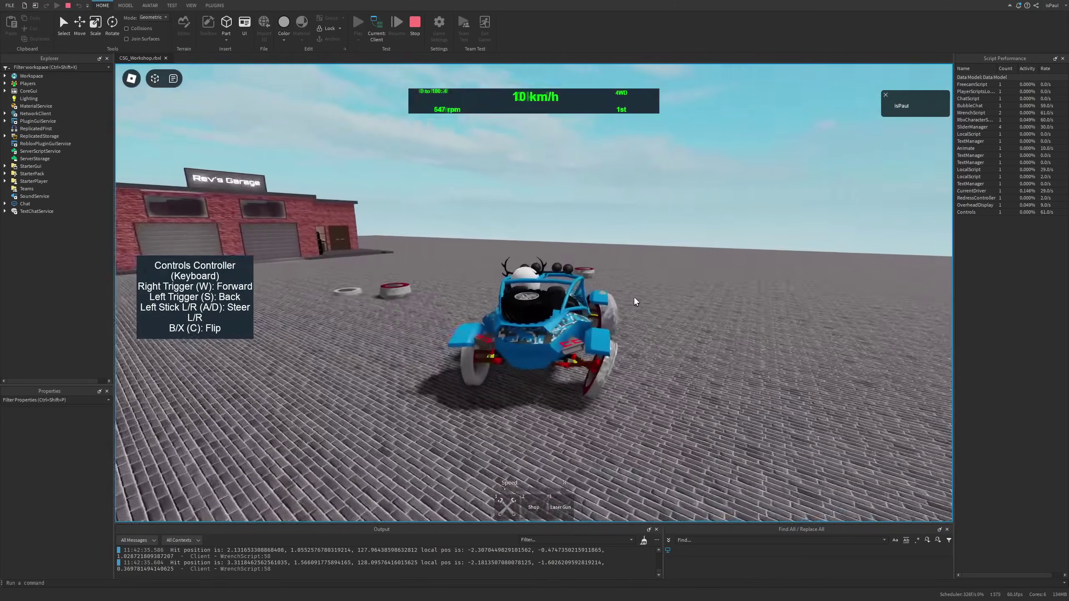
{"action": "key", "text": "s"}
{"action": "right_click_drag", "start_coordinate": [664, 303], "coordinate": [665, 304]}
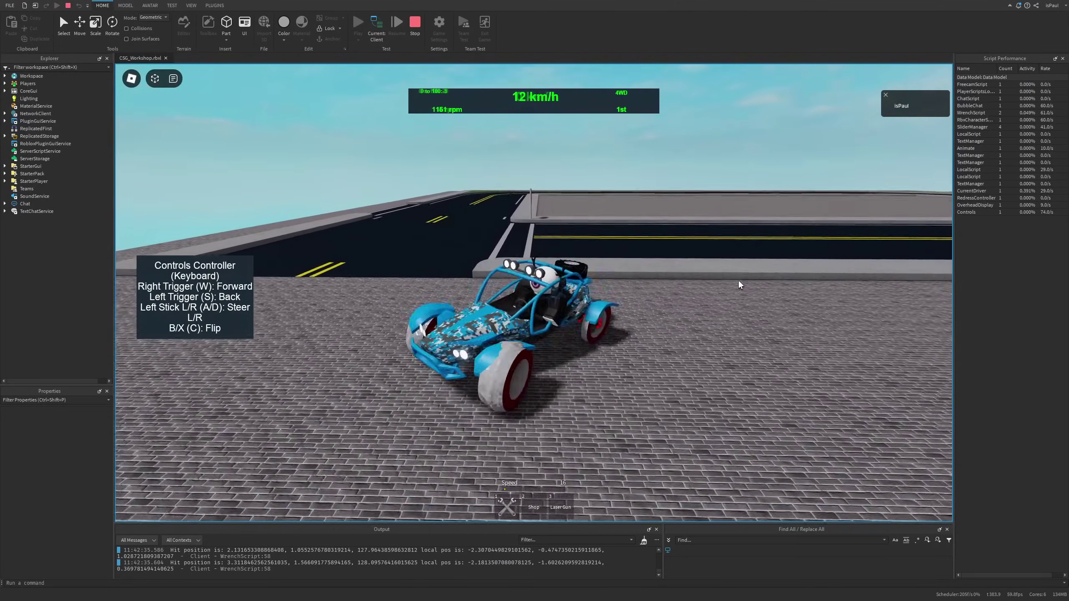
Drive the buggy in repeated left-hand circles on the brick ground beside the road, examining the machined wheels from several sides.
{"action": "key", "text": "w"}
{"action": "key", "text": "a"}
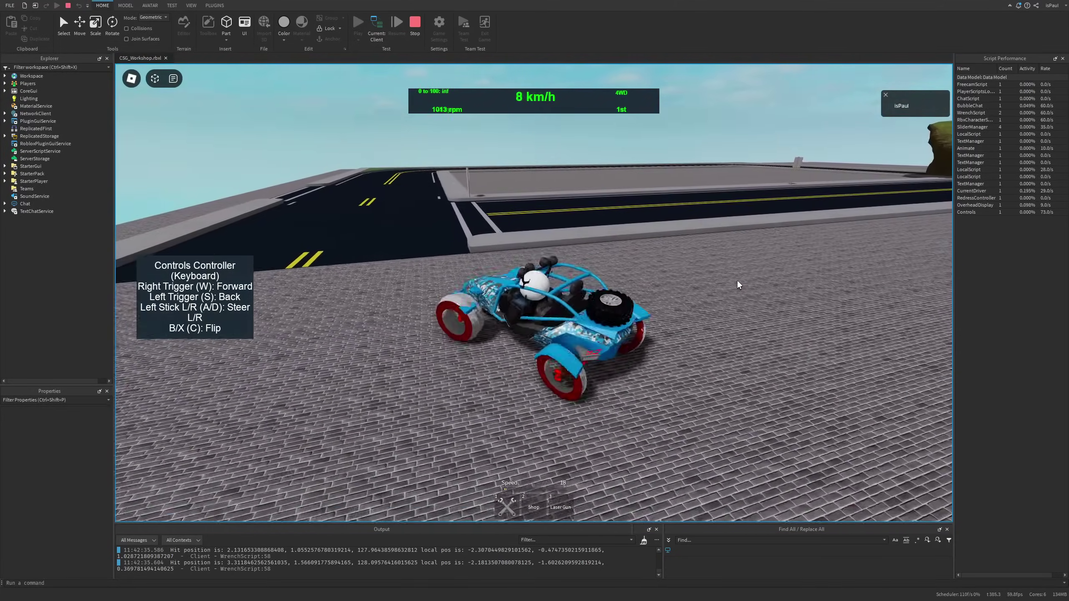
{"action": "key", "text": "w"}
{"action": "key", "text": "a"}
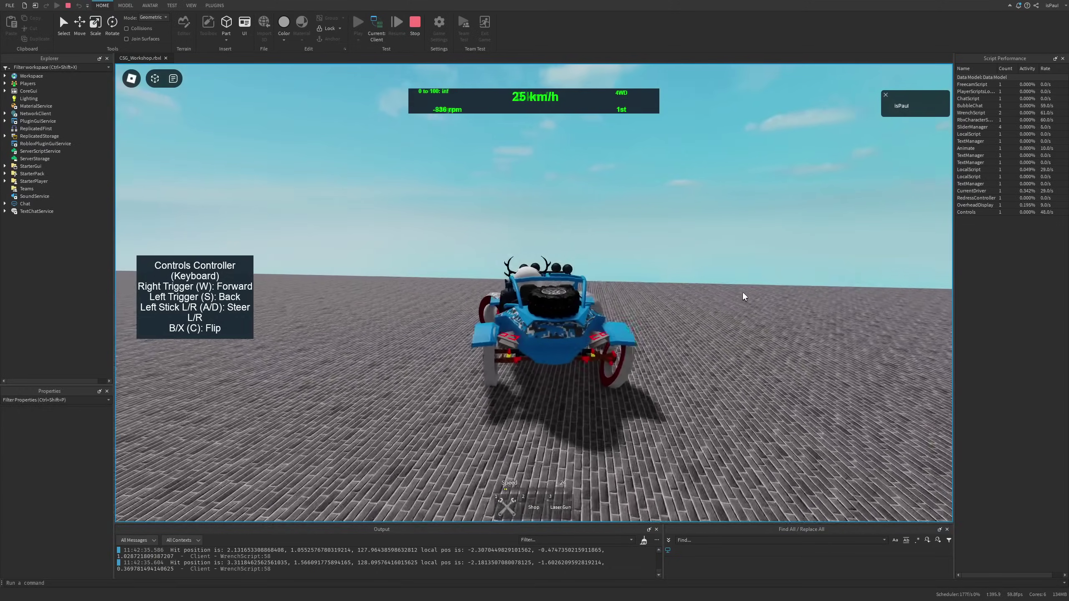
{"action": "key", "text": "w"}
{"action": "key", "text": "a"}
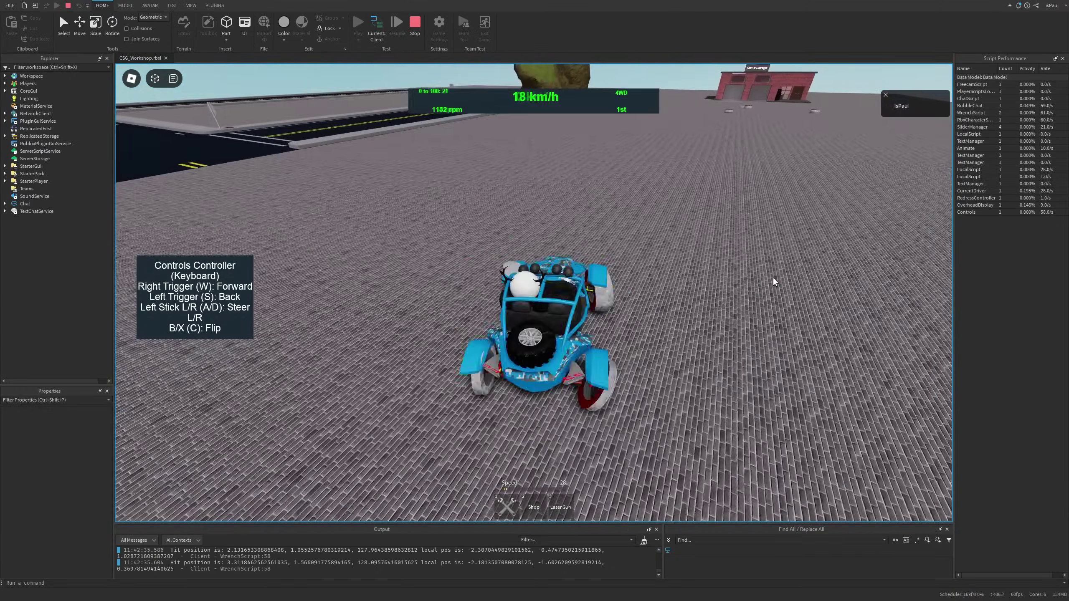
{"action": "key", "text": "w"}
{"action": "key", "text": "a"}
{"action": "right_click_drag", "start_coordinate": [781, 277], "coordinate": [778, 273]}
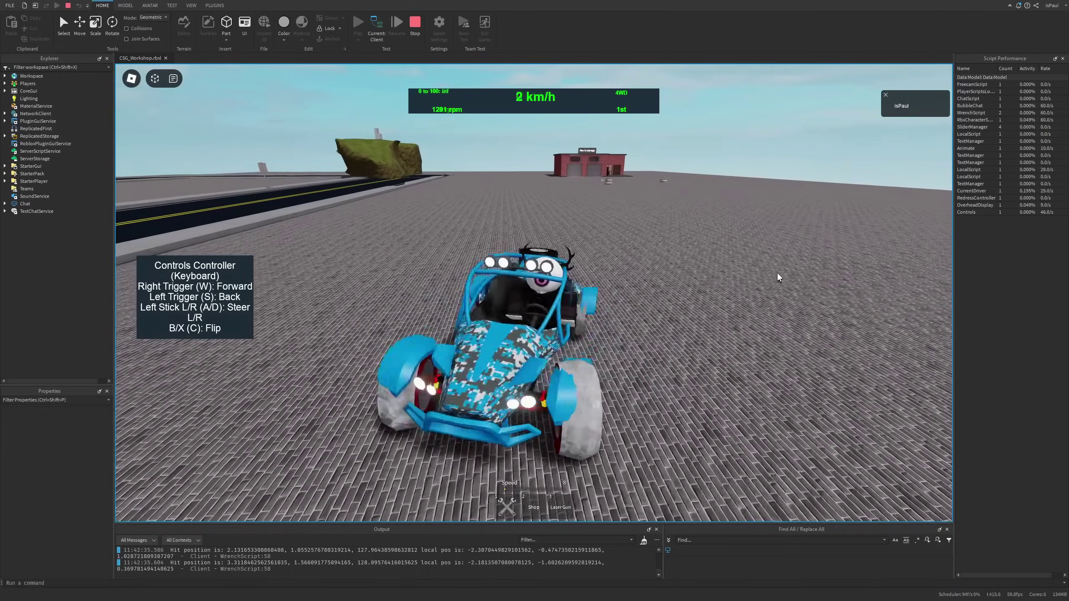
{"action": "key", "text": "w"}
{"action": "key", "text": "a"}
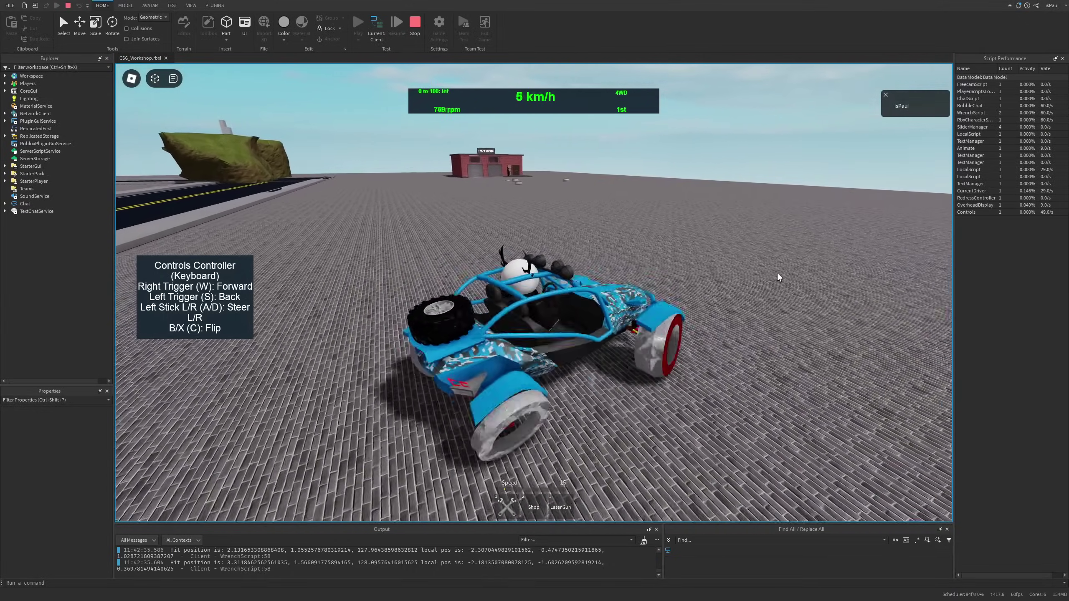
{"action": "key", "text": "w"}
{"action": "key", "text": "a"}
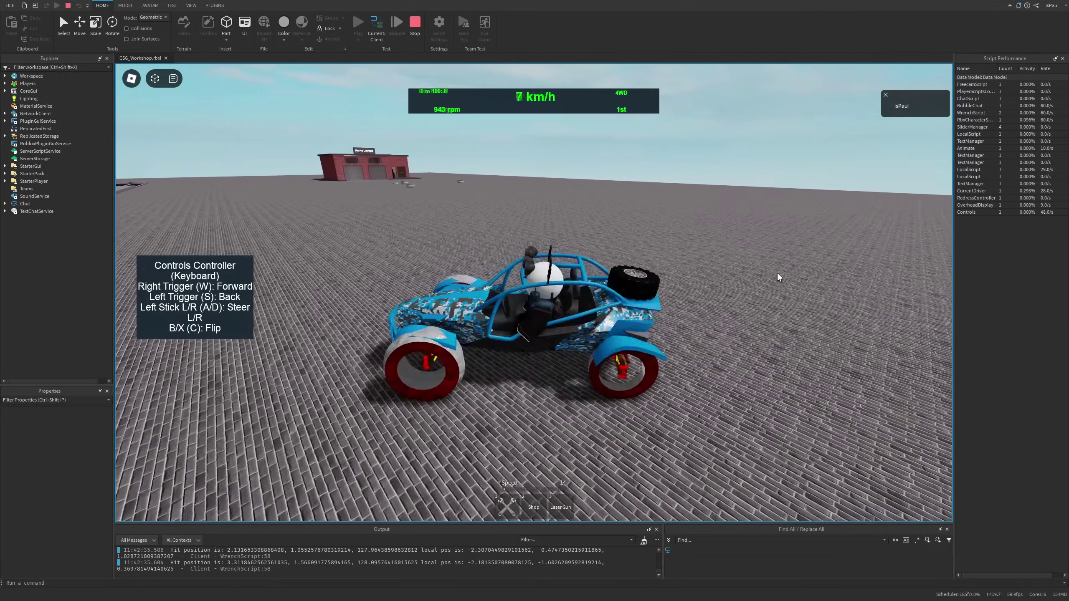
{"action": "key", "text": "a"}
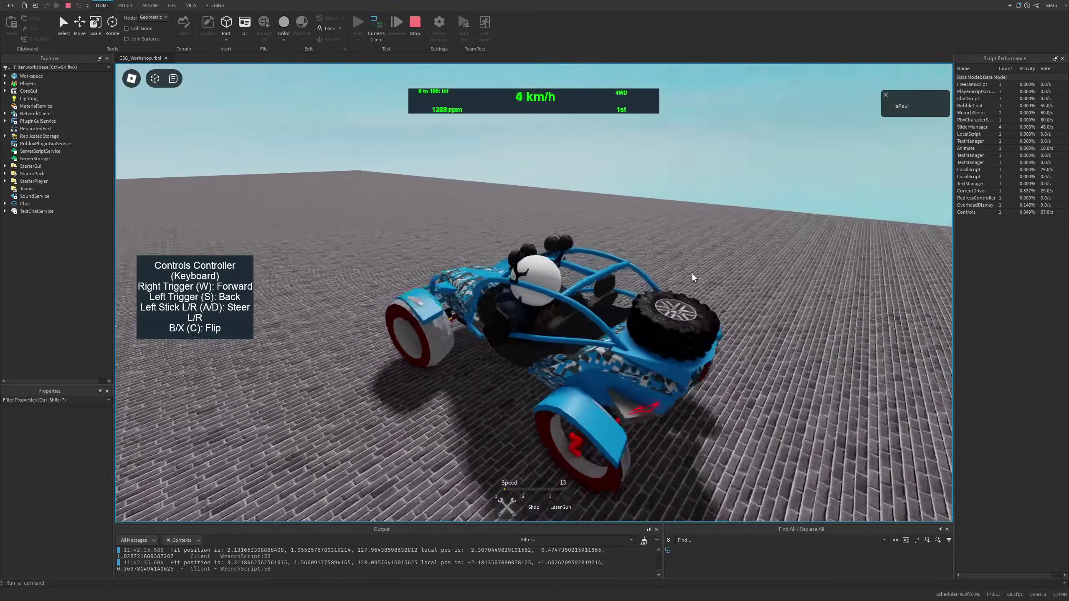
{"action": "key", "text": "a"}
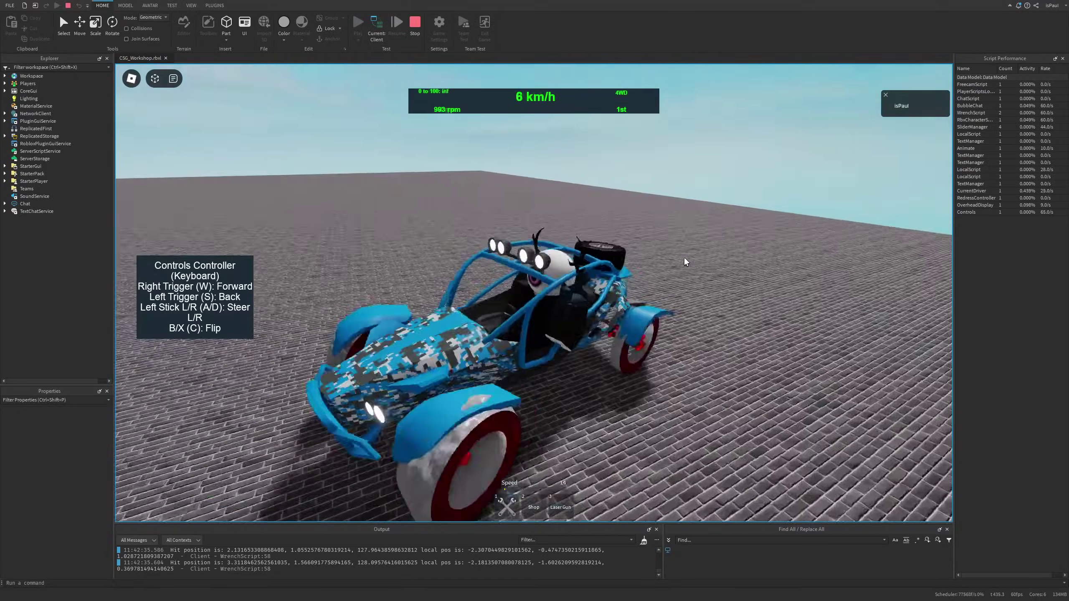
{"action": "key", "text": "a"}
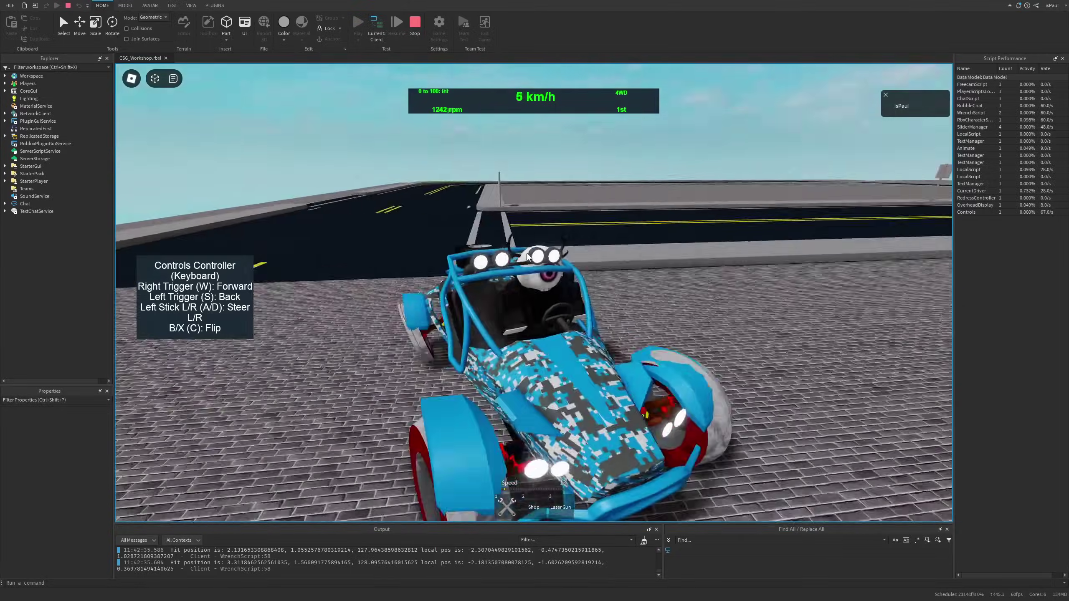
{"action": "key", "text": "a"}
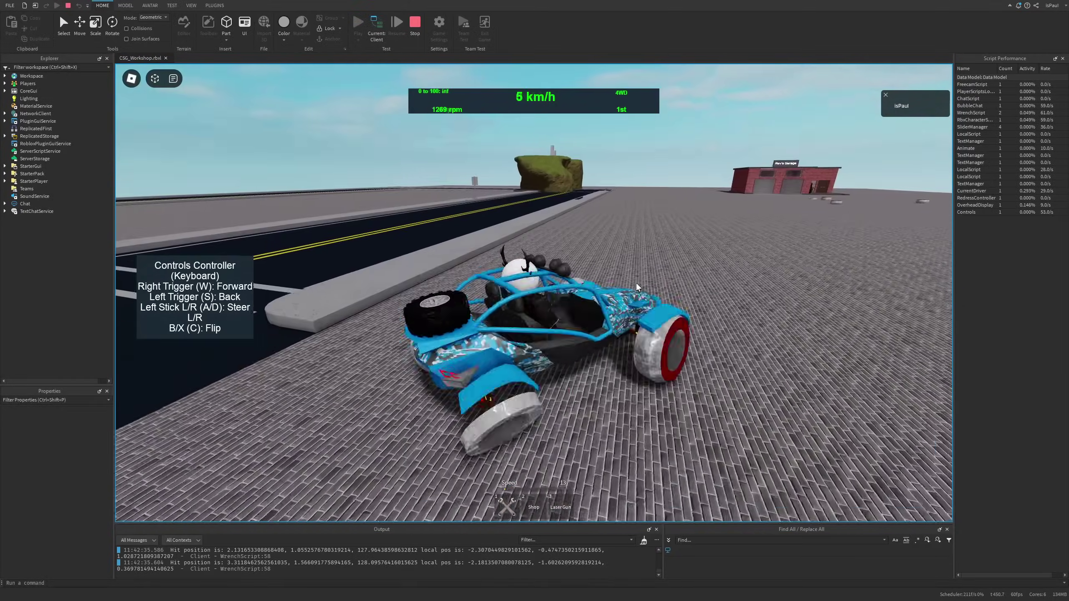
{"action": "key", "text": "a"}
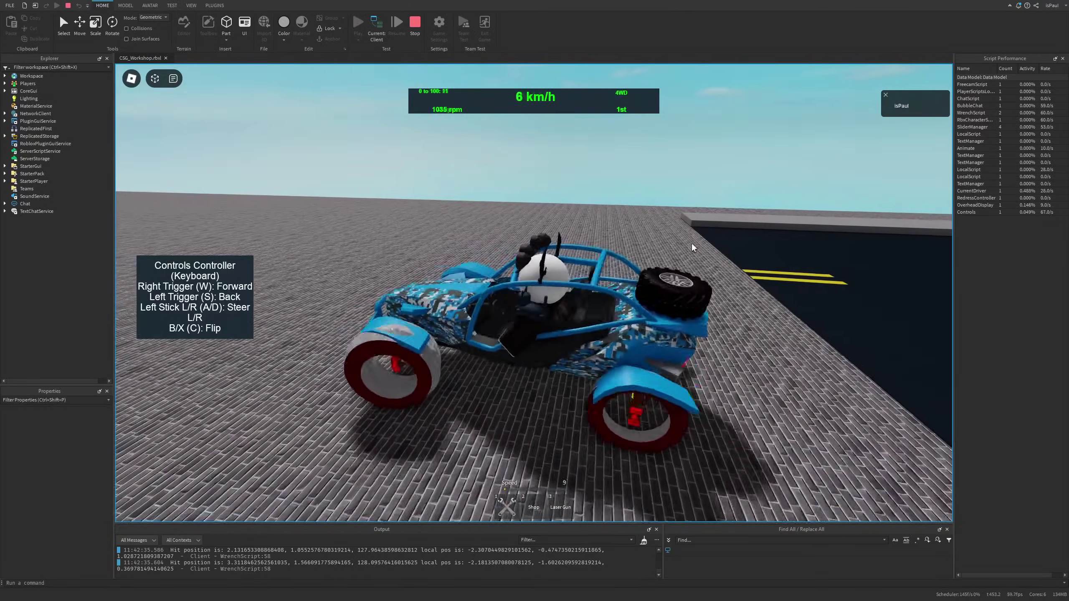
{"action": "key", "text": "a"}
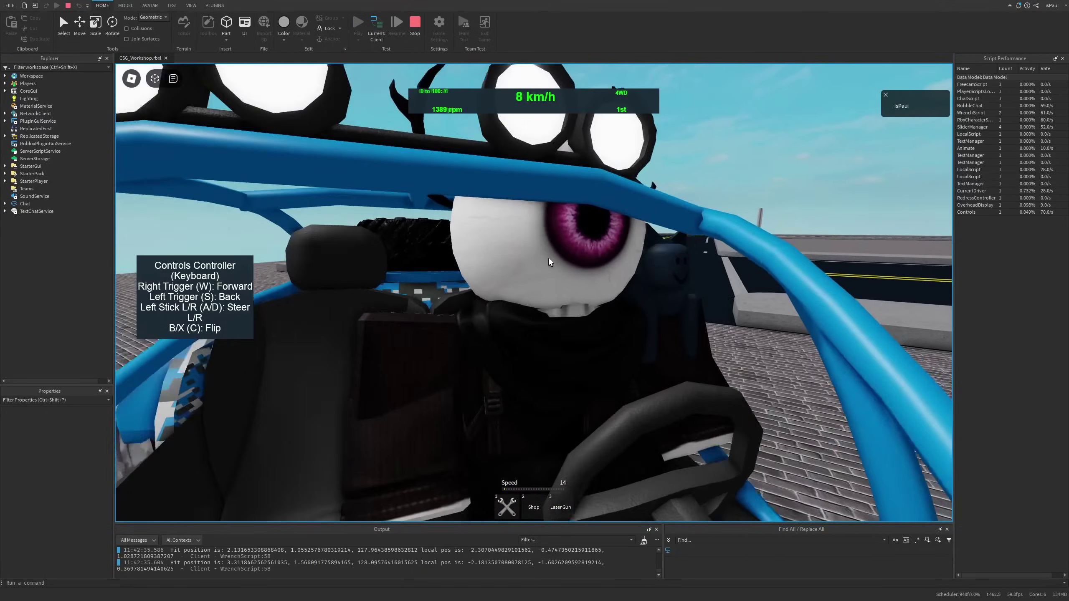
{"action": "right_click_drag", "start_coordinate": [549, 258], "coordinate": [548, 258]}
{"action": "scroll", "coordinate": [548, 258], "scroll_direction": "down", "scroll_amount": 8}
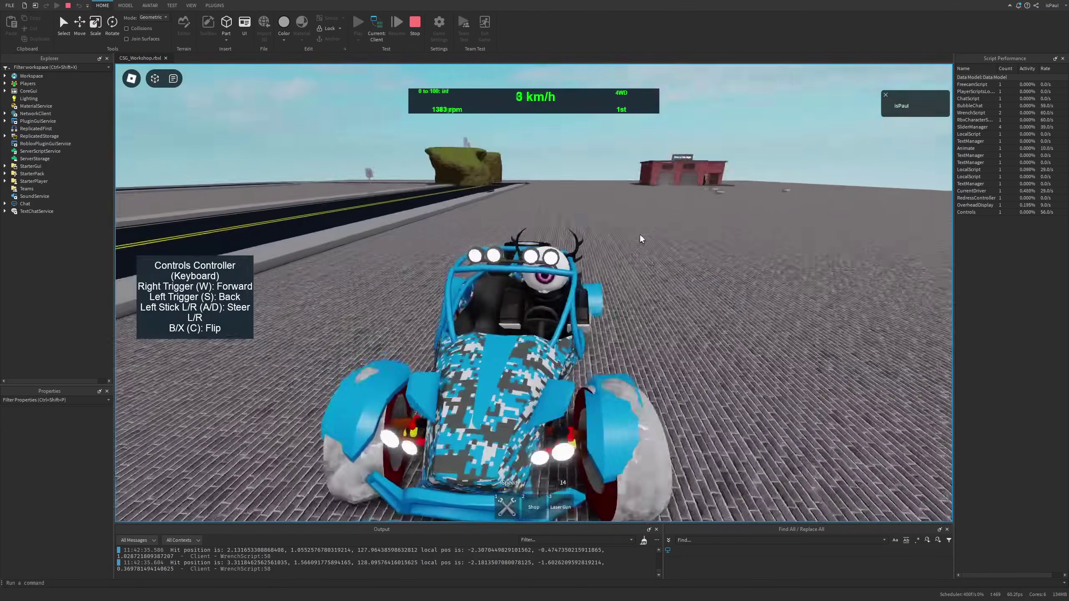
{"action": "key", "text": "a"}
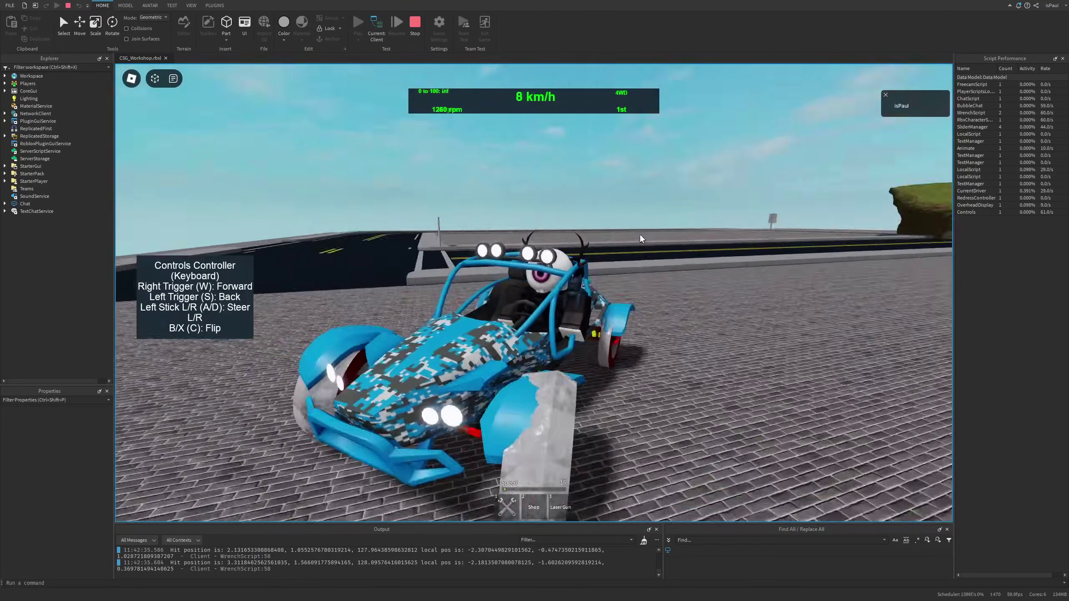